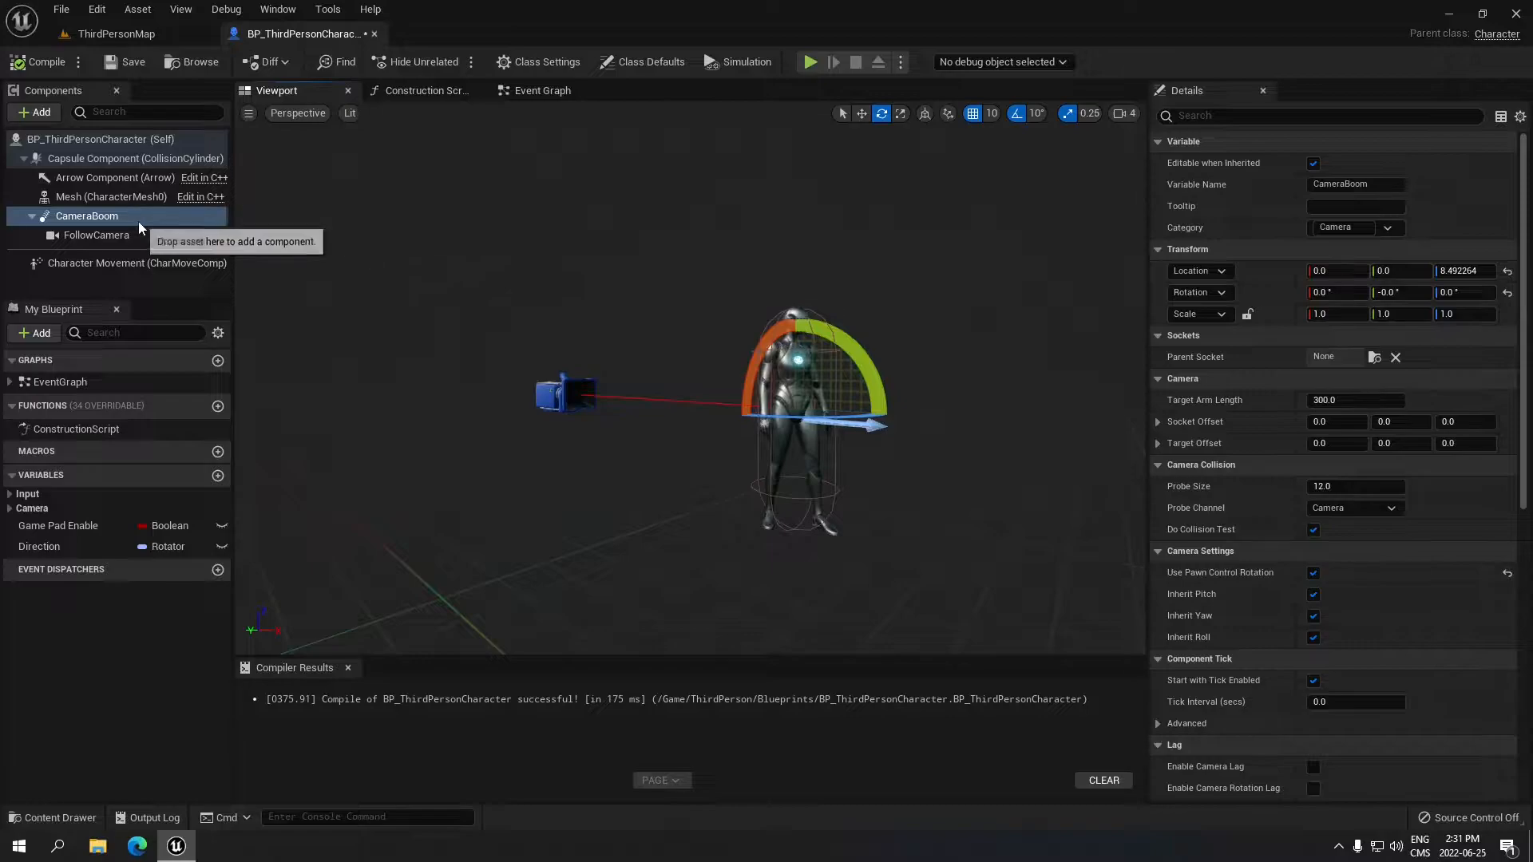
- Set the CameraBoom's target arm length to 1200
click(1349, 401)
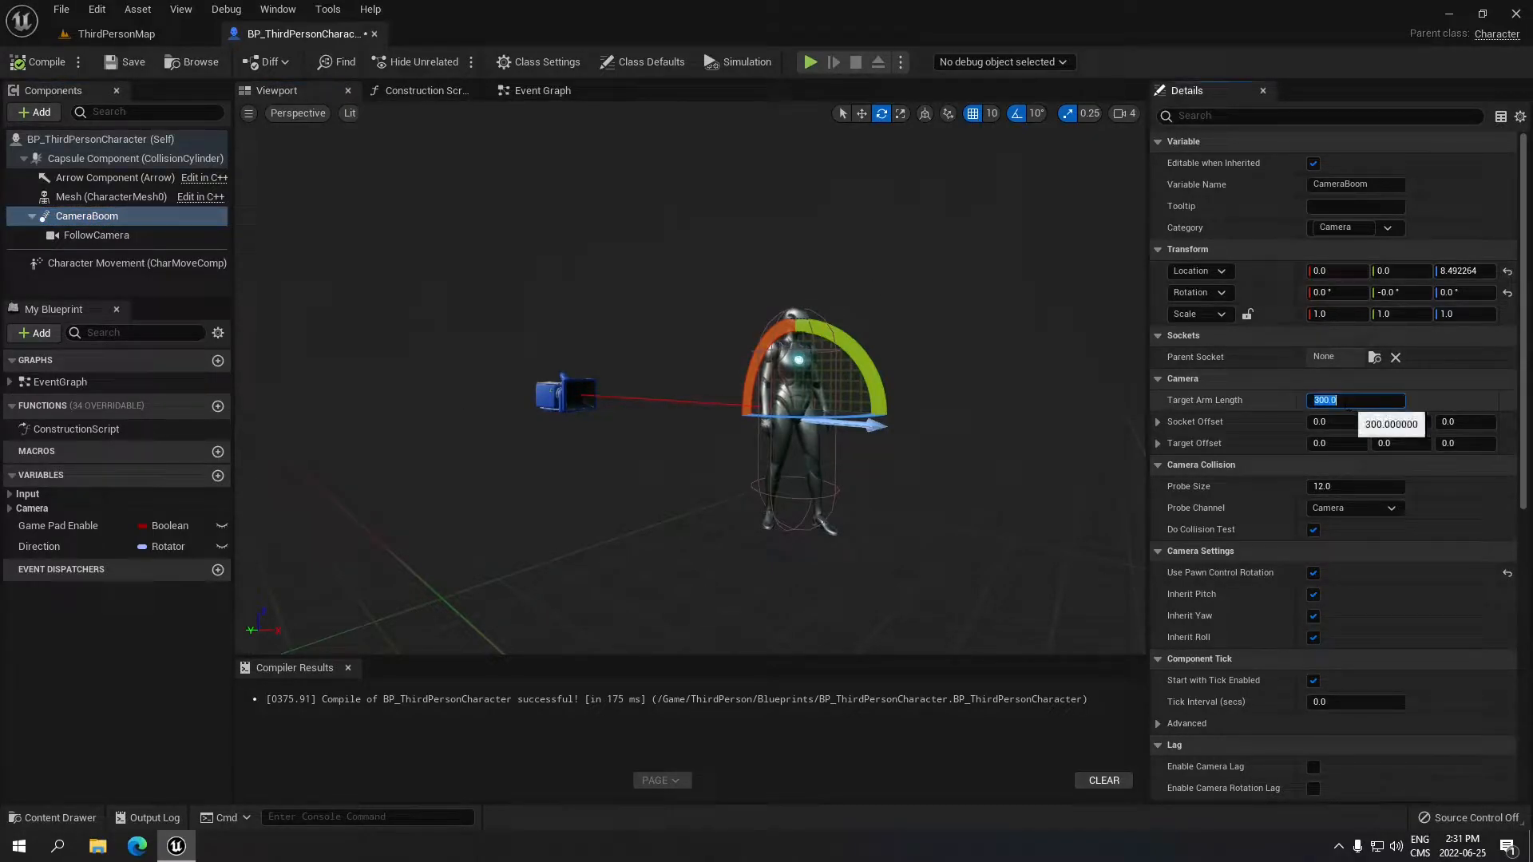
text(1200)
key(Return)
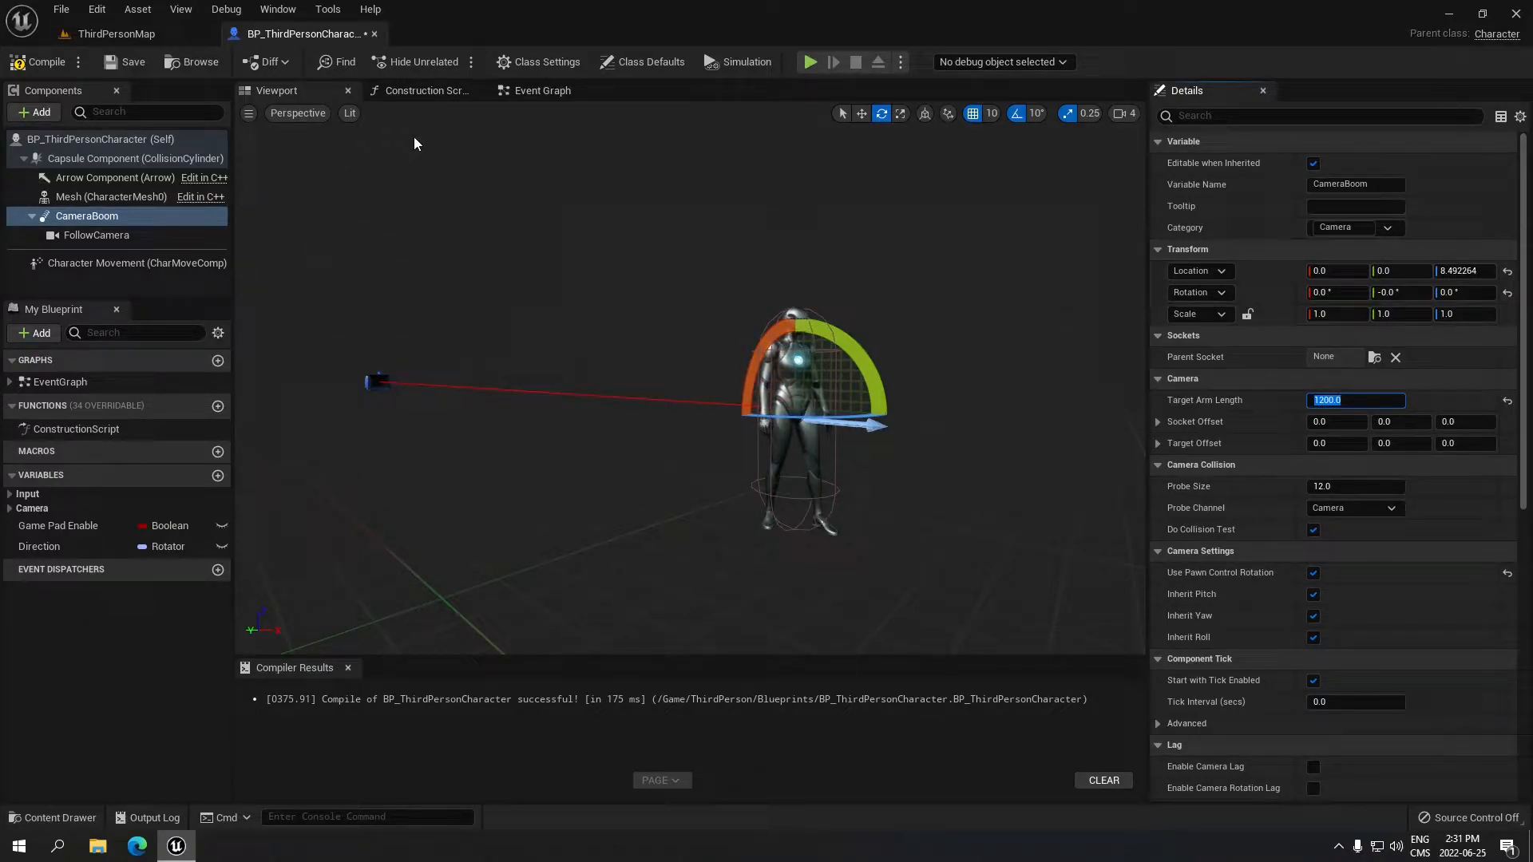
- Disable Use Pawn Control Rotation, Inherit Pitch, Inherit Yaw and Inherit Roll for the CameraBoom
click(1311, 574)
click(1313, 594)
click(1313, 616)
click(1315, 638)
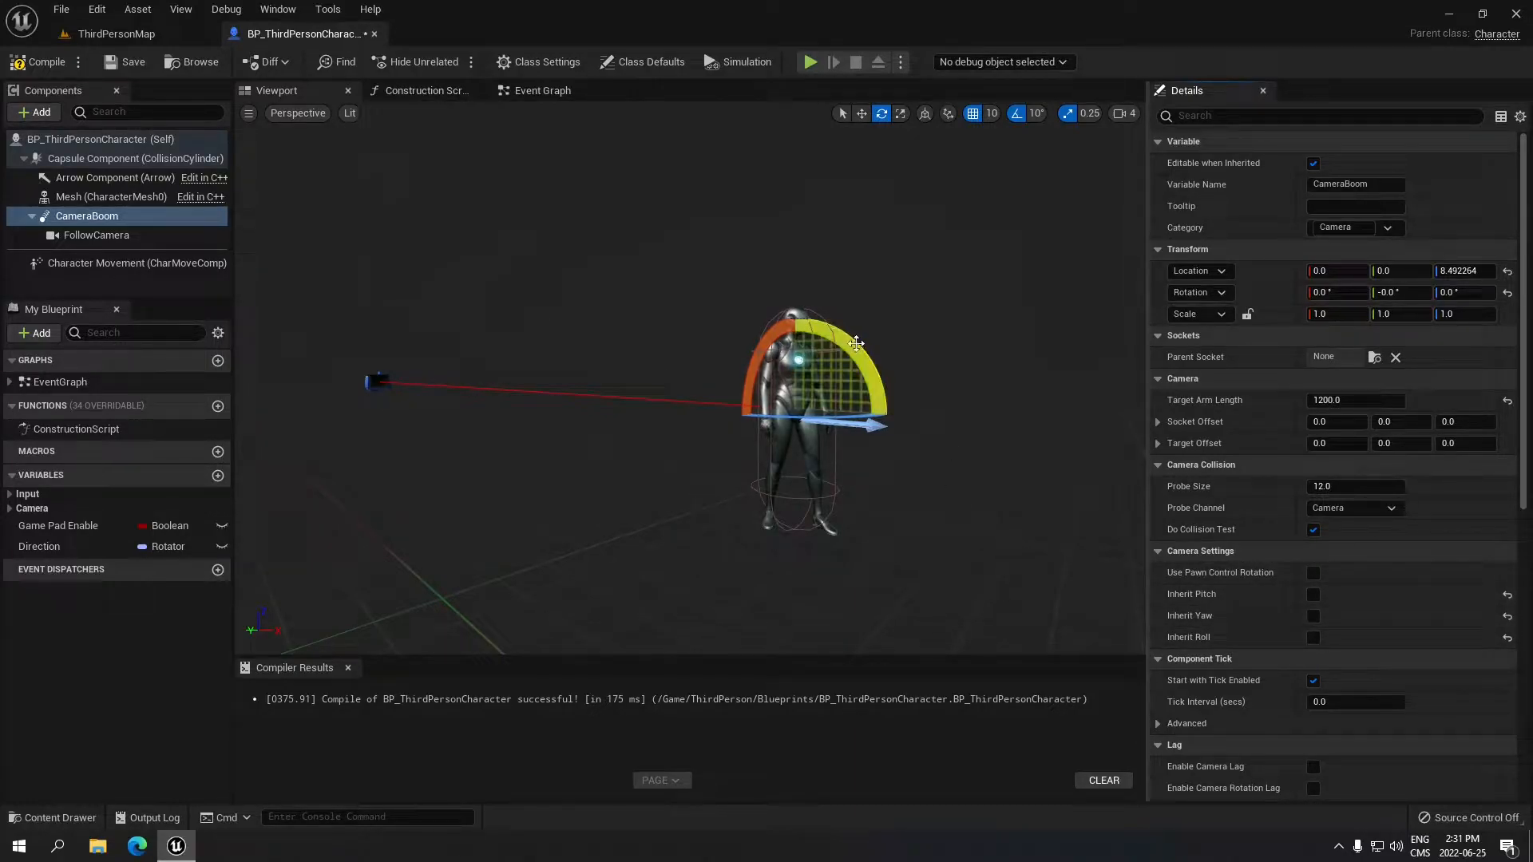
- Rotate the CameraBoom to a pitch of -50° so the camera looks down on the character, and compile and save the blueprint
drag(856, 339, 922, 423)
right_drag(920, 435, 908, 389)
drag(926, 497, 938, 533)
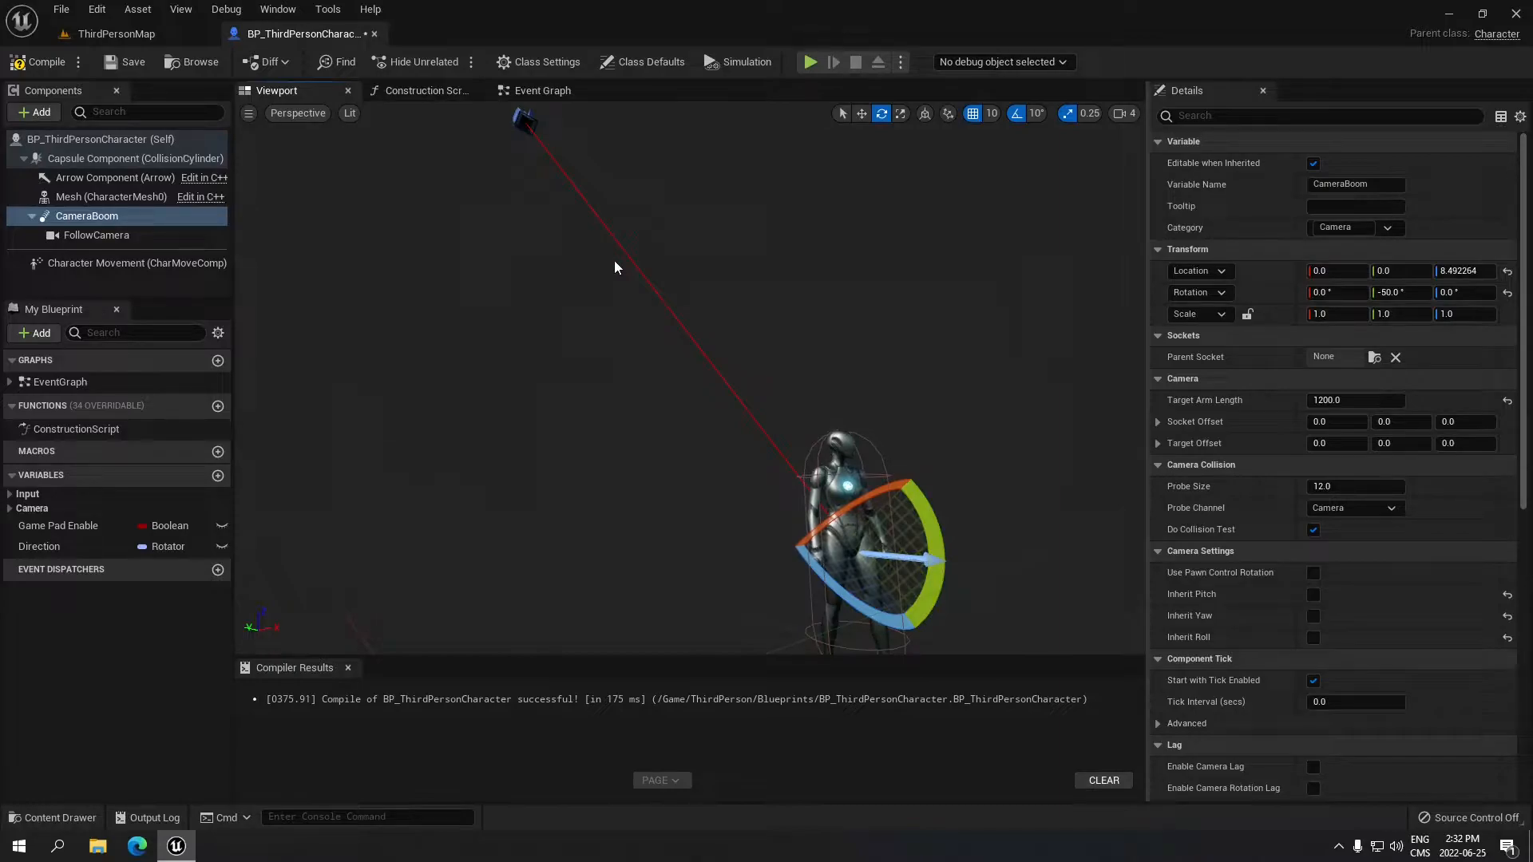
click(36, 61)
click(122, 65)
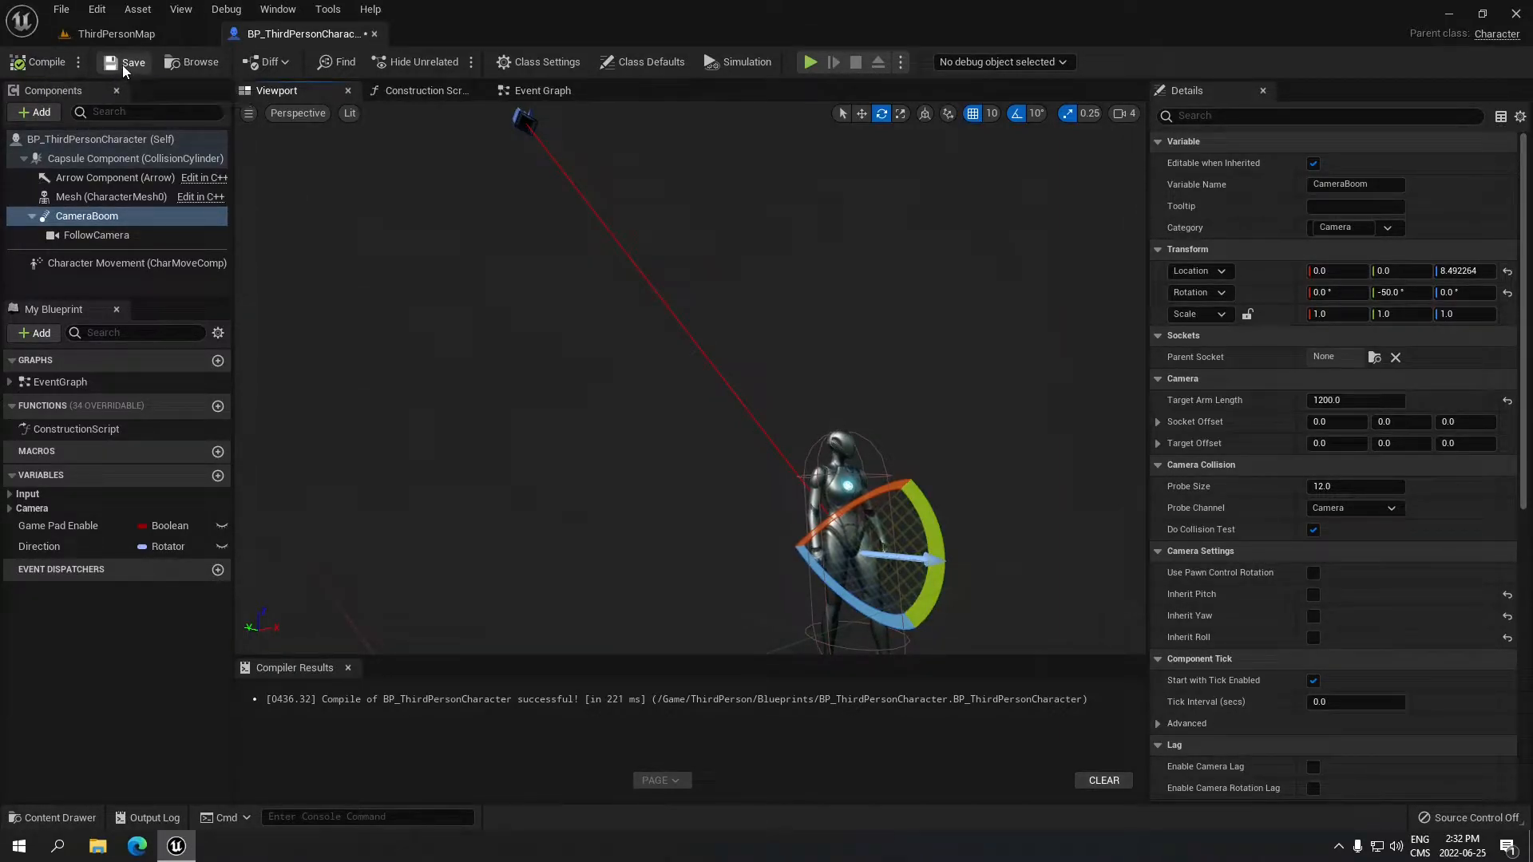
- Play ThirdPersonMap in the editor and move the character forward to test the top-down camera
click(112, 34)
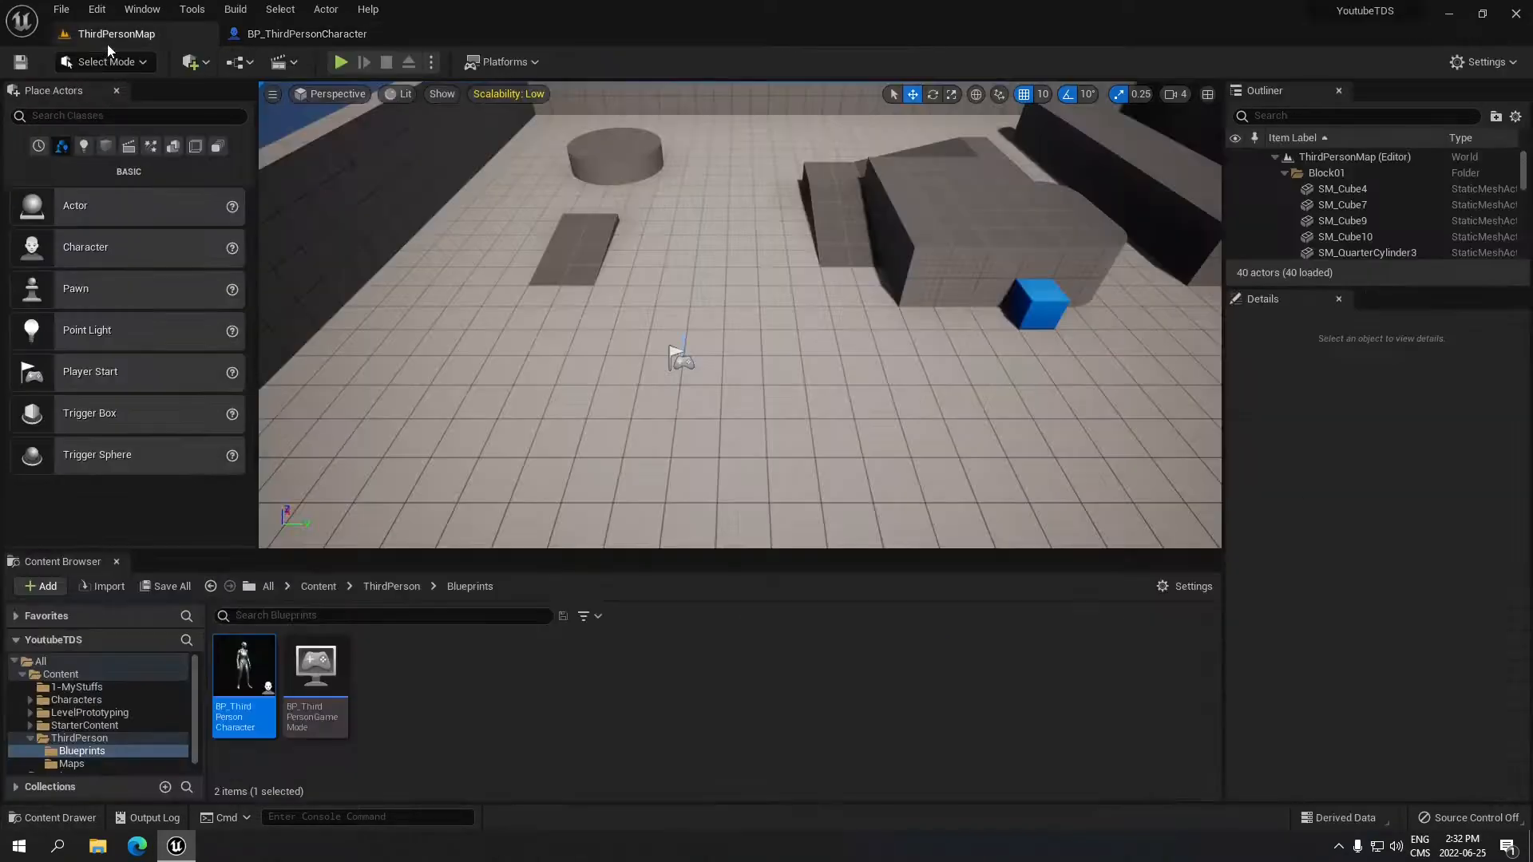
click(340, 62)
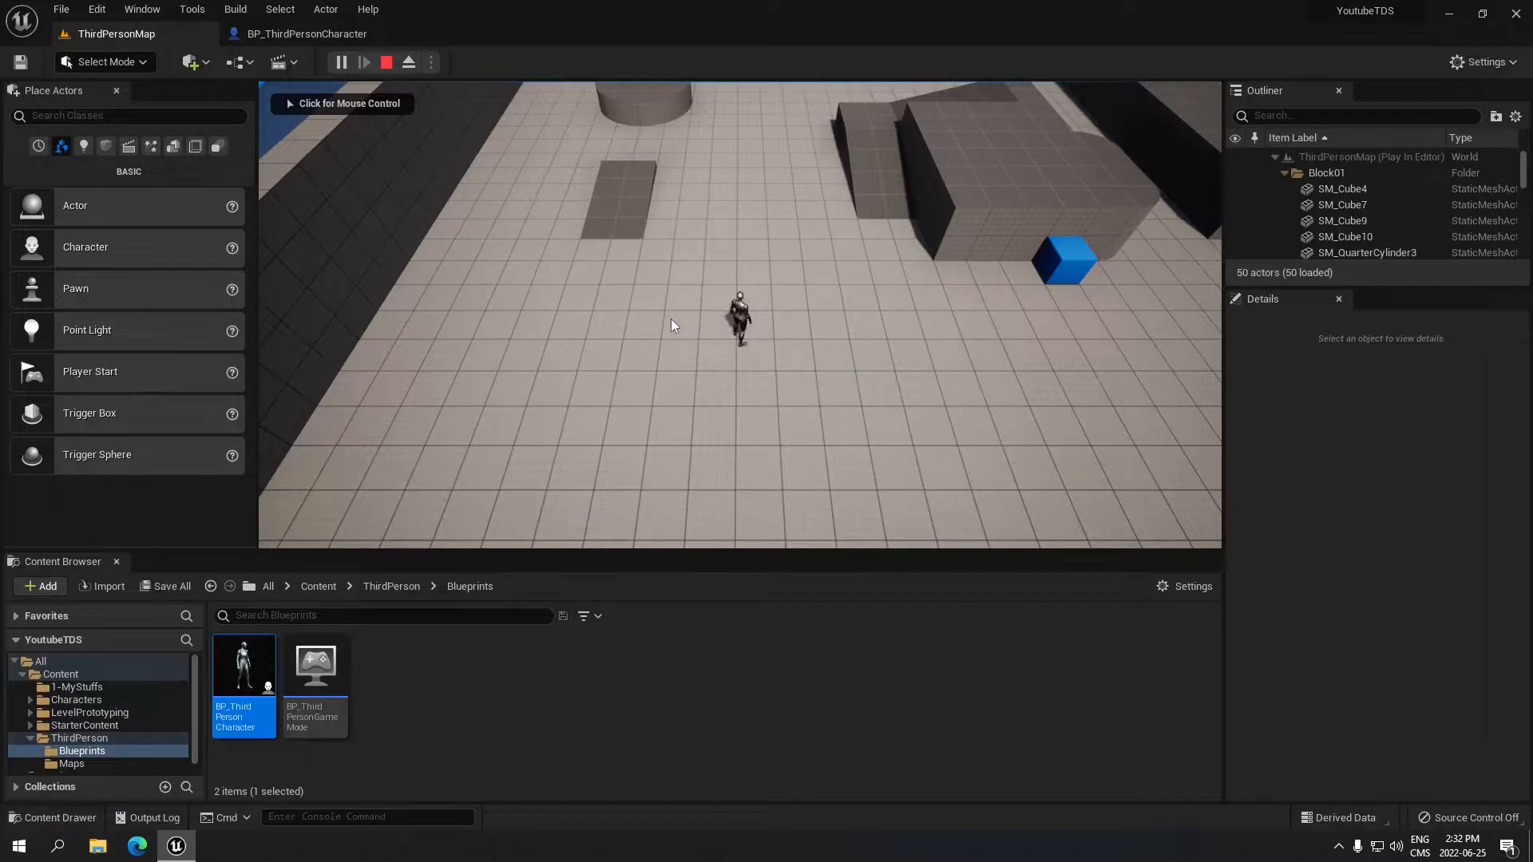
click(672, 320)
key(w)
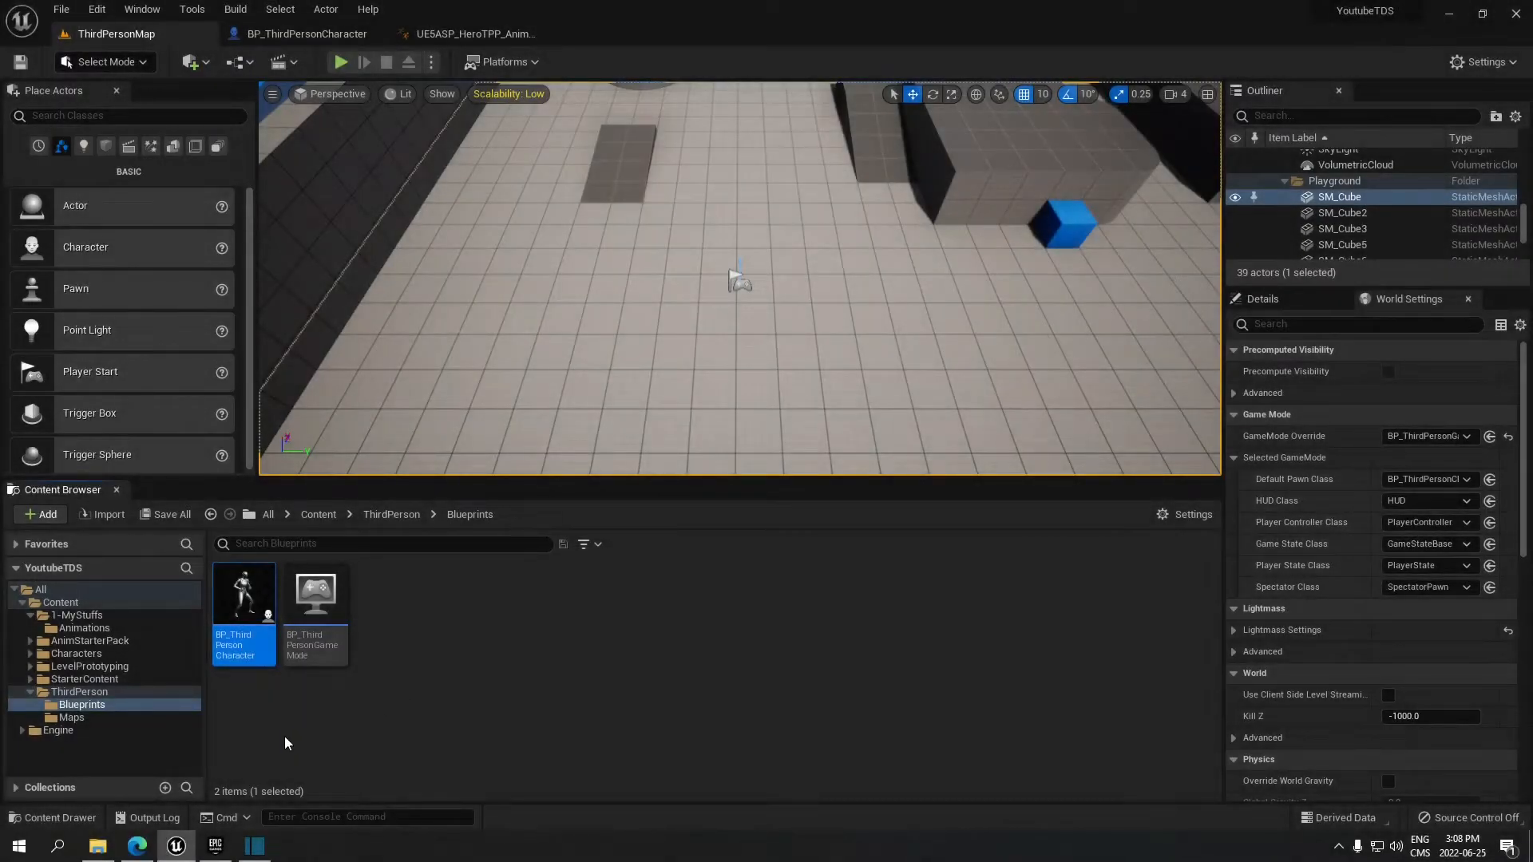
- Switch to the Epic Games Launcher and try to add the Animation Starter Pack to the YoutubeTDS project, declining to overwrite files
click(220, 847)
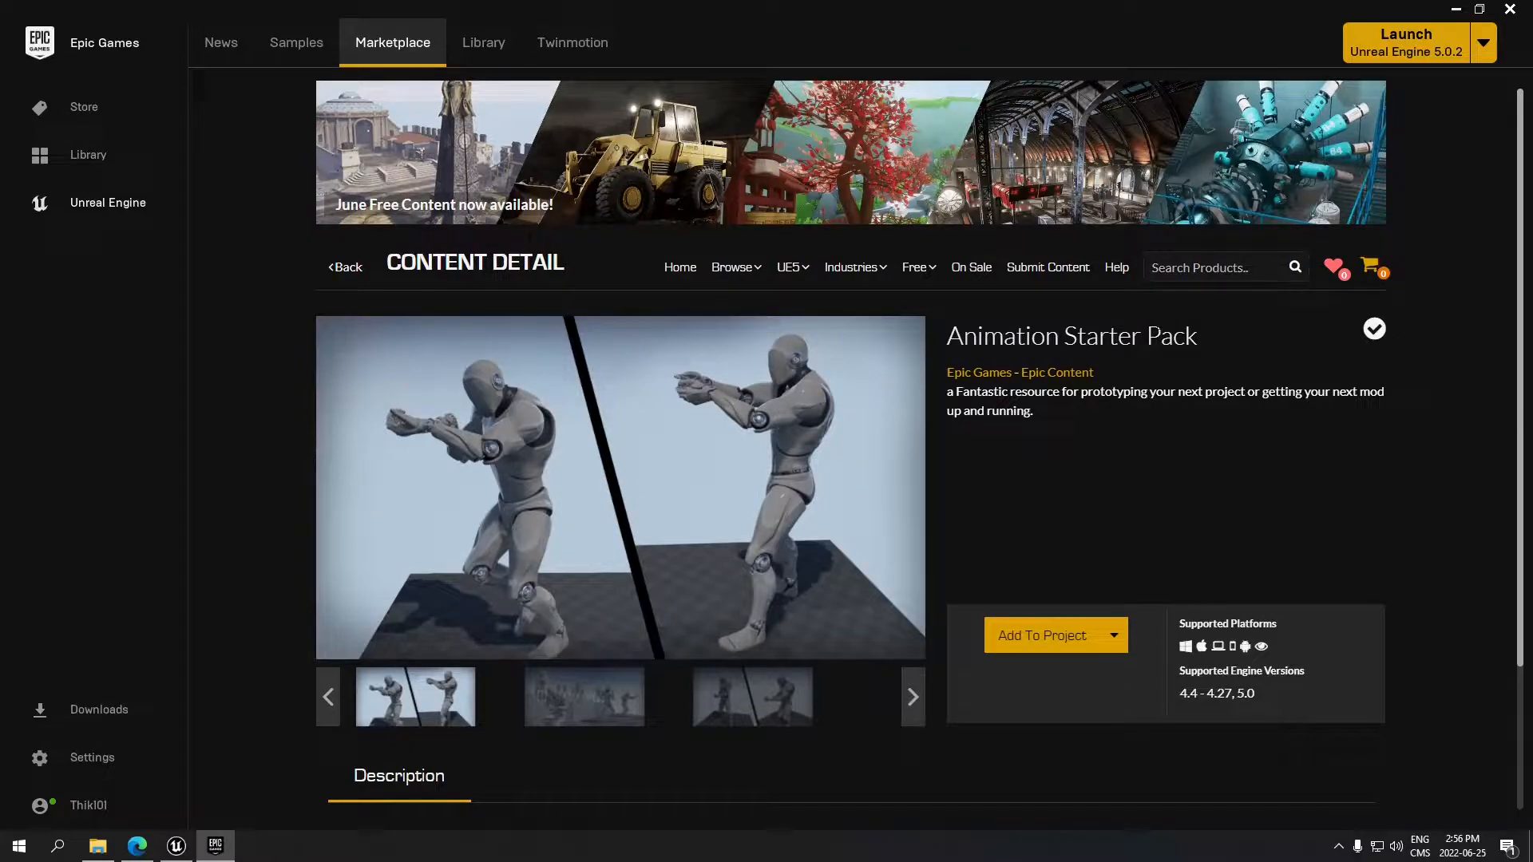
click(1115, 645)
click(1054, 635)
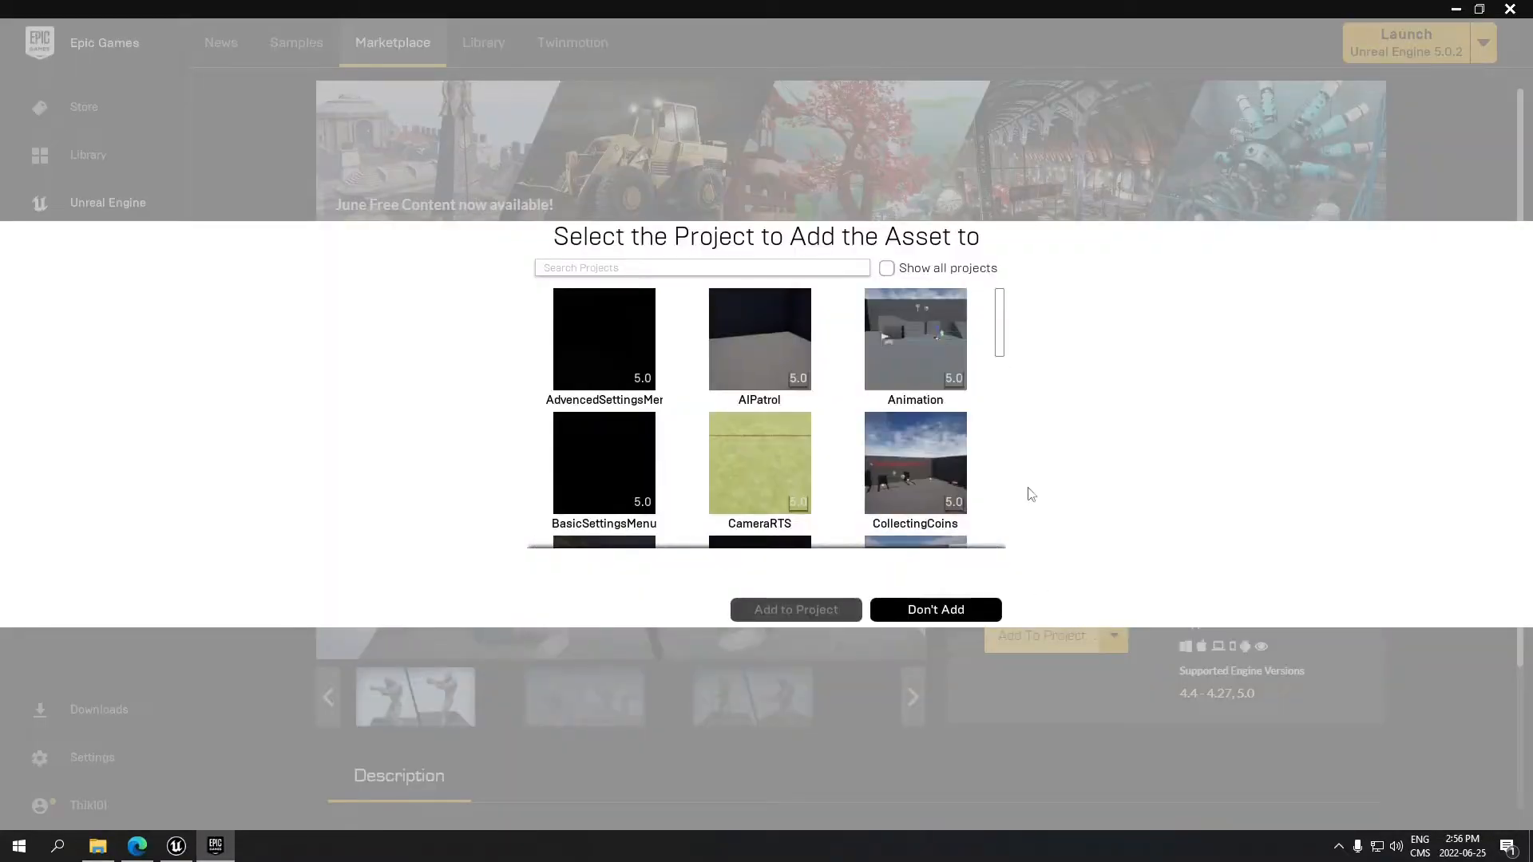
drag(1004, 358, 1006, 535)
click(796, 477)
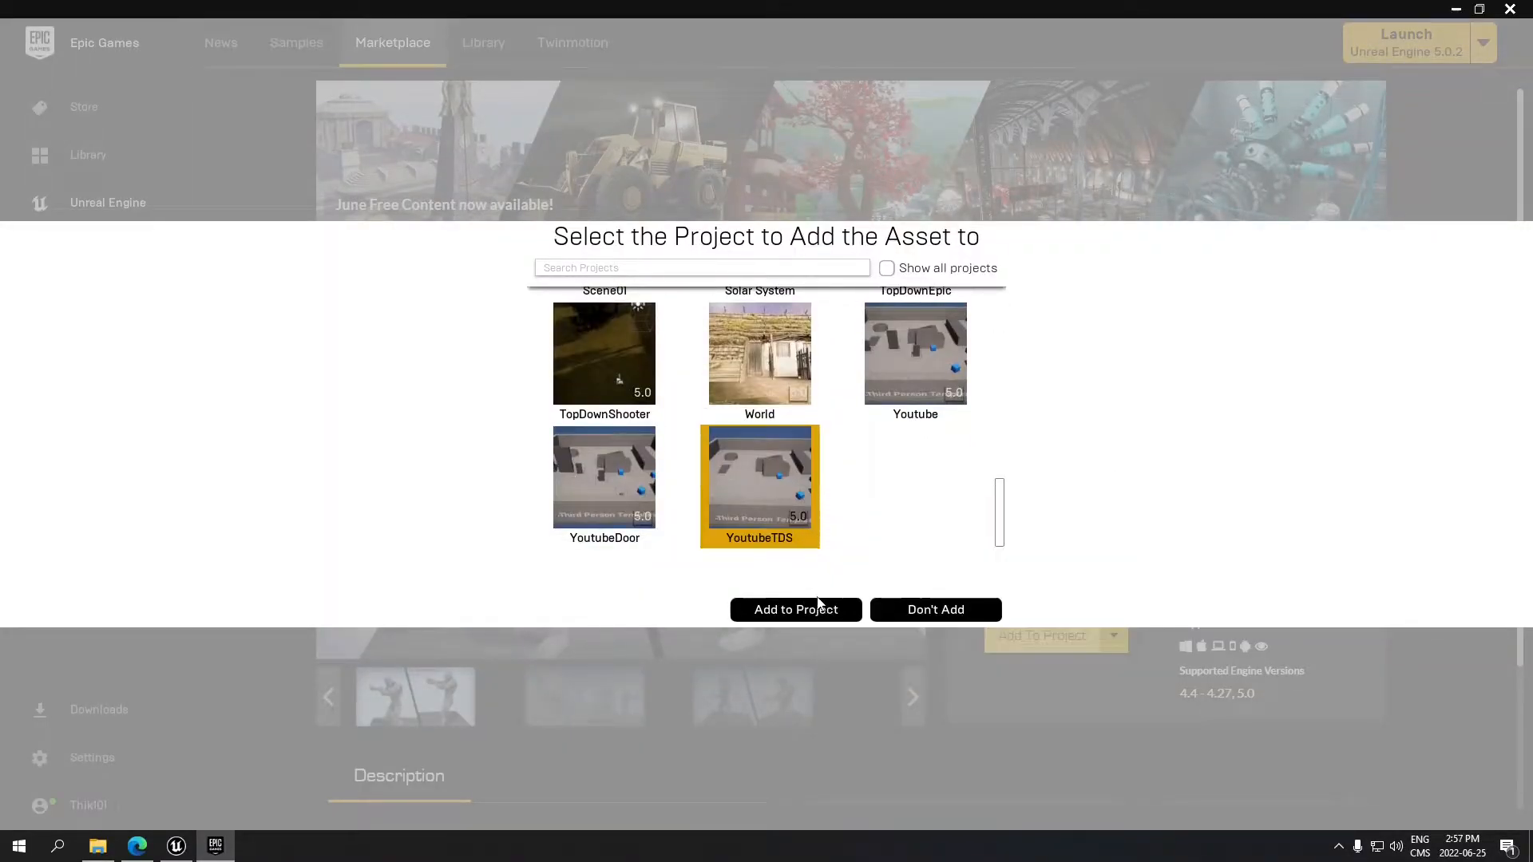
click(820, 609)
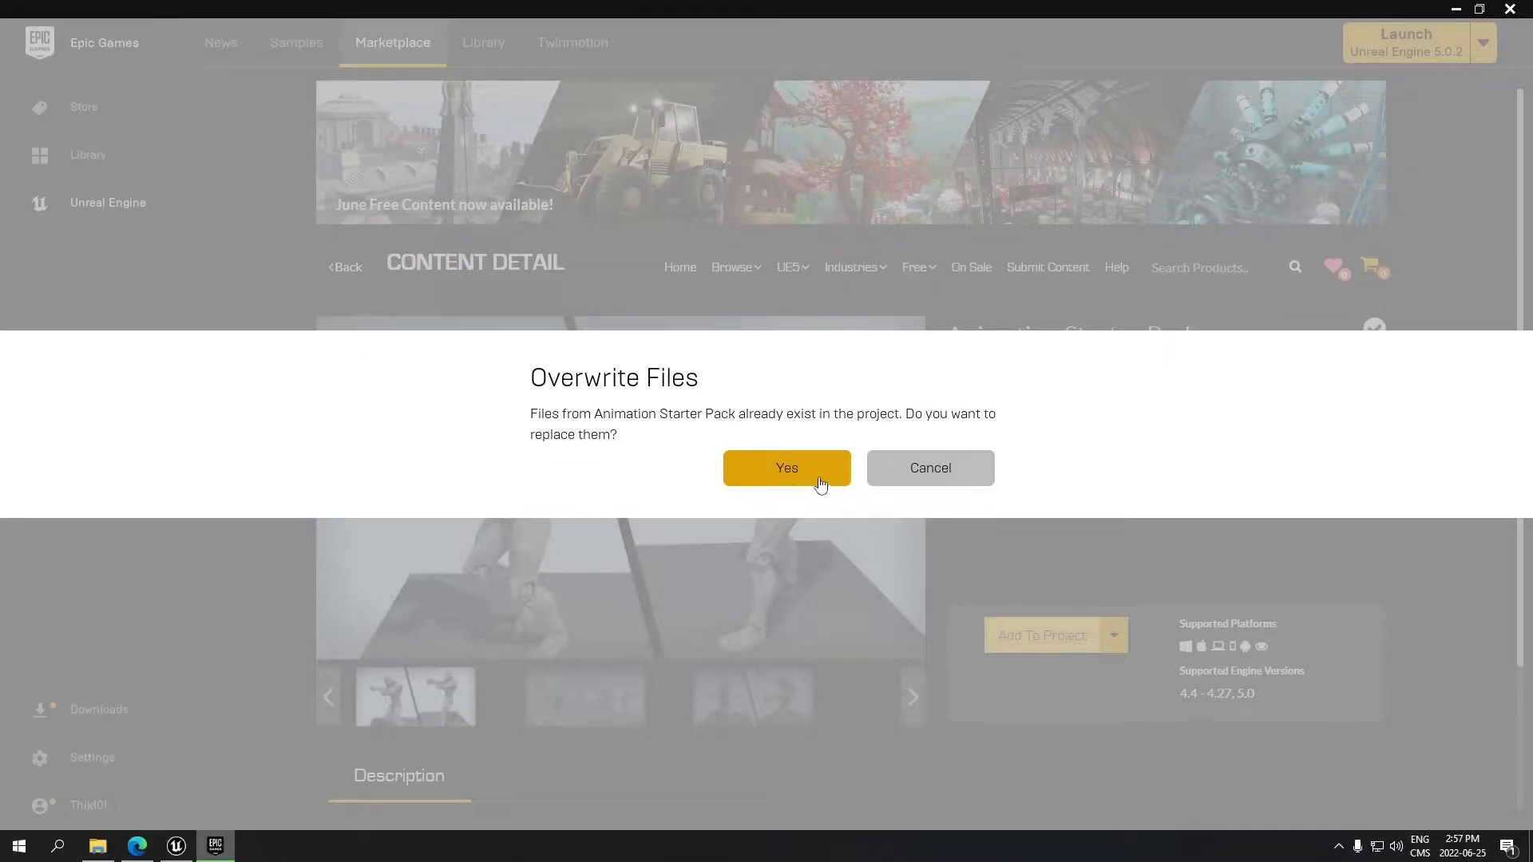
click(937, 476)
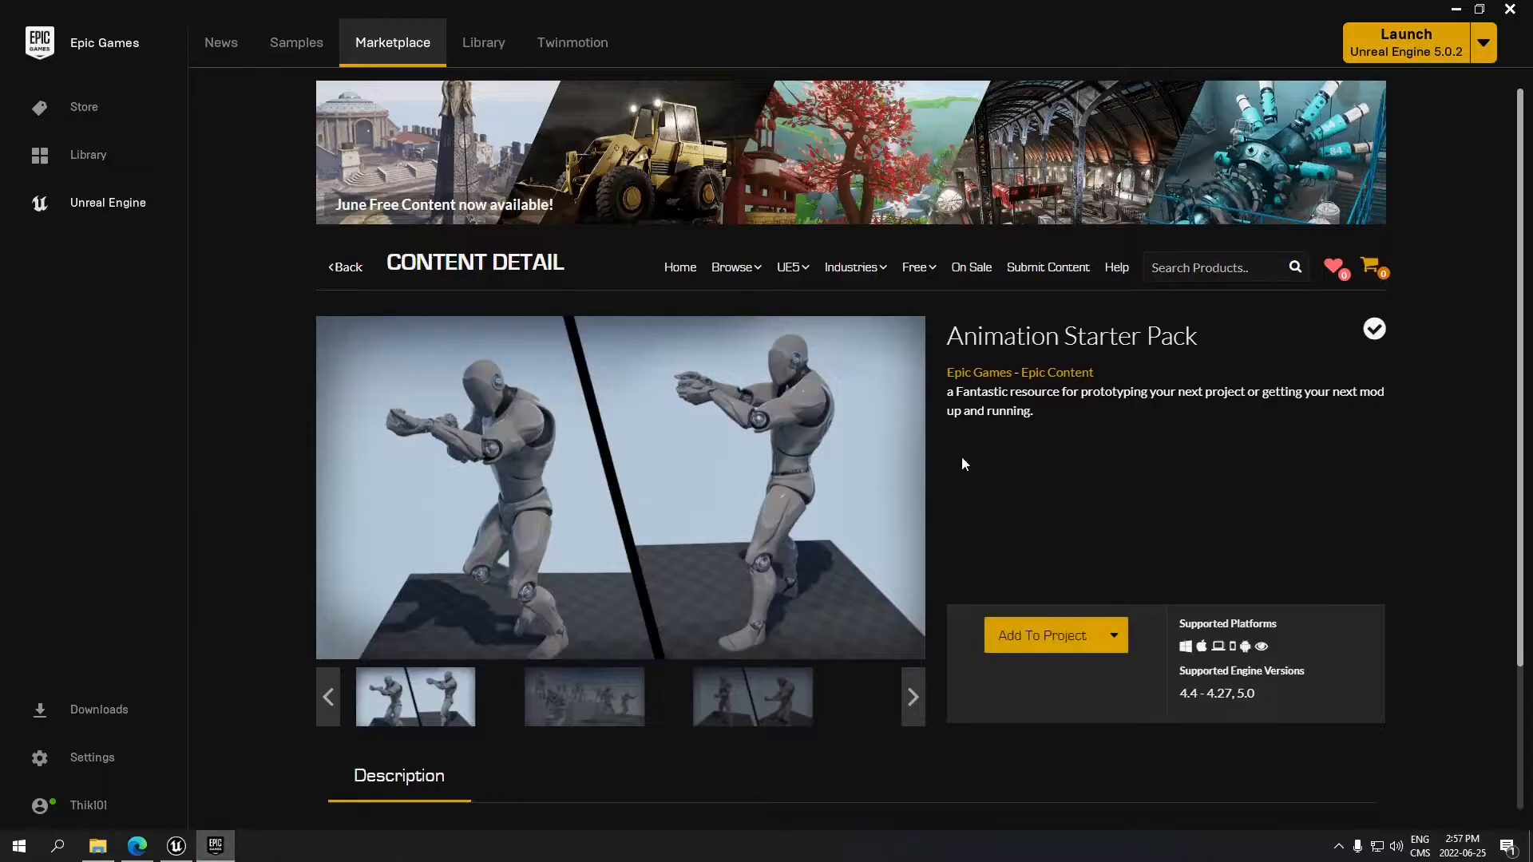
click(1455, 10)
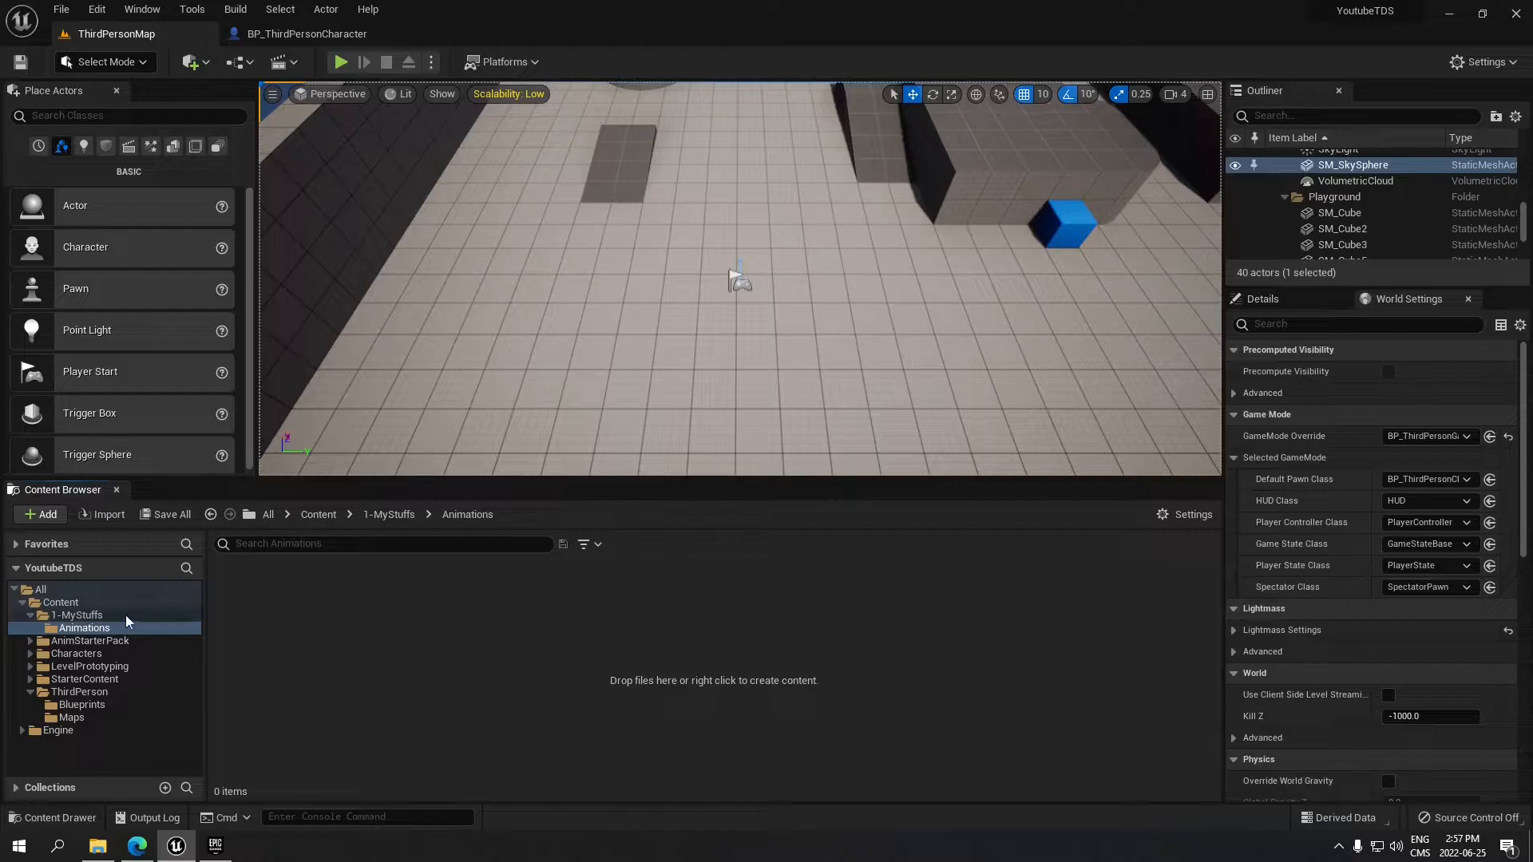
- Duplicate and retarget the BS_Jog blend space from AnimStarterPack using the RTG_UE4Manny_UE5Manny retargeter
click(97, 643)
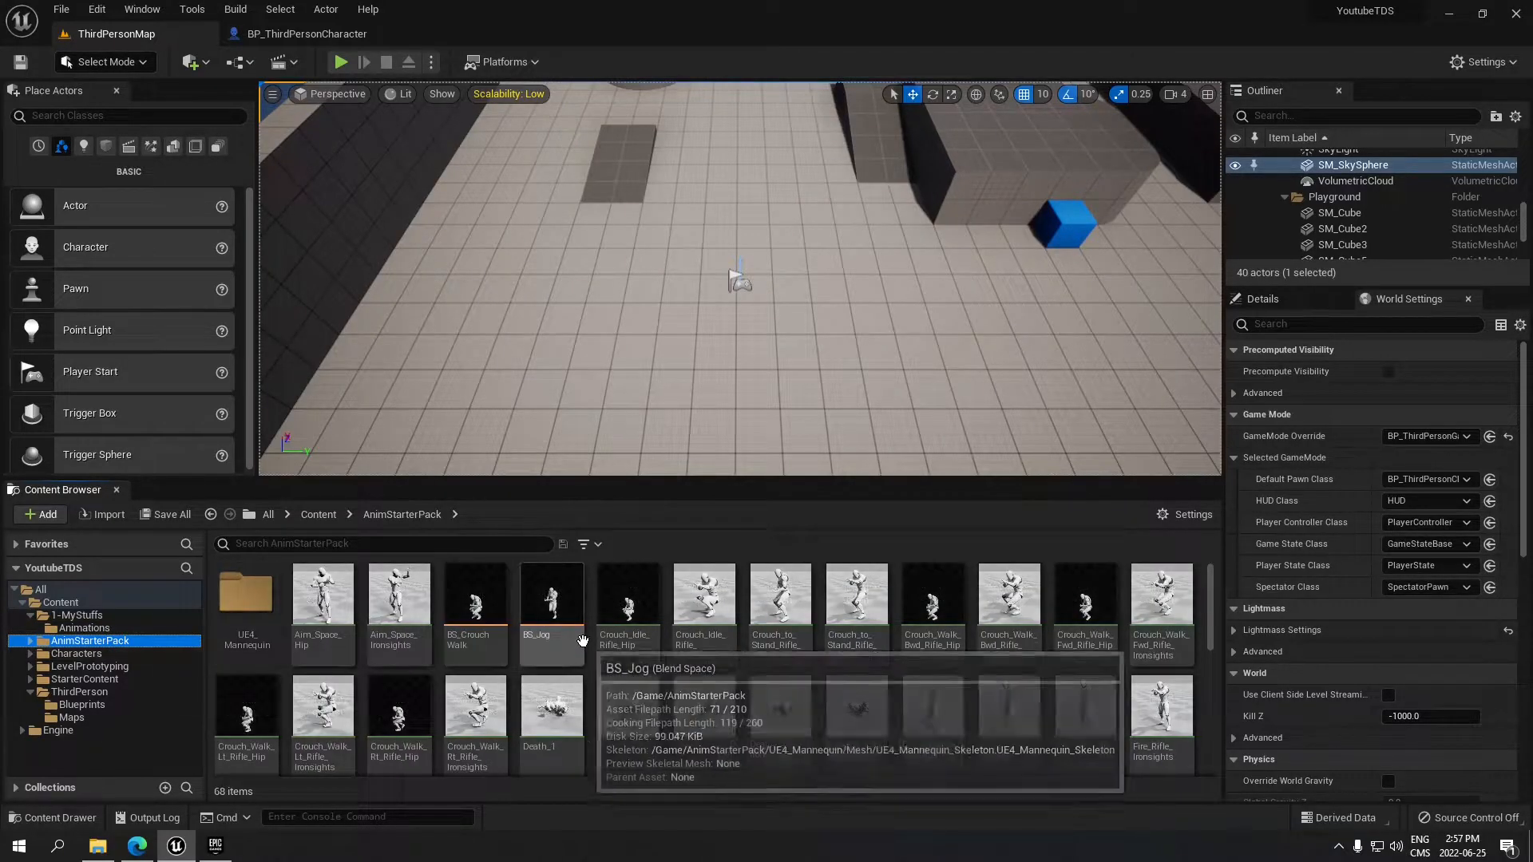
click(537, 643)
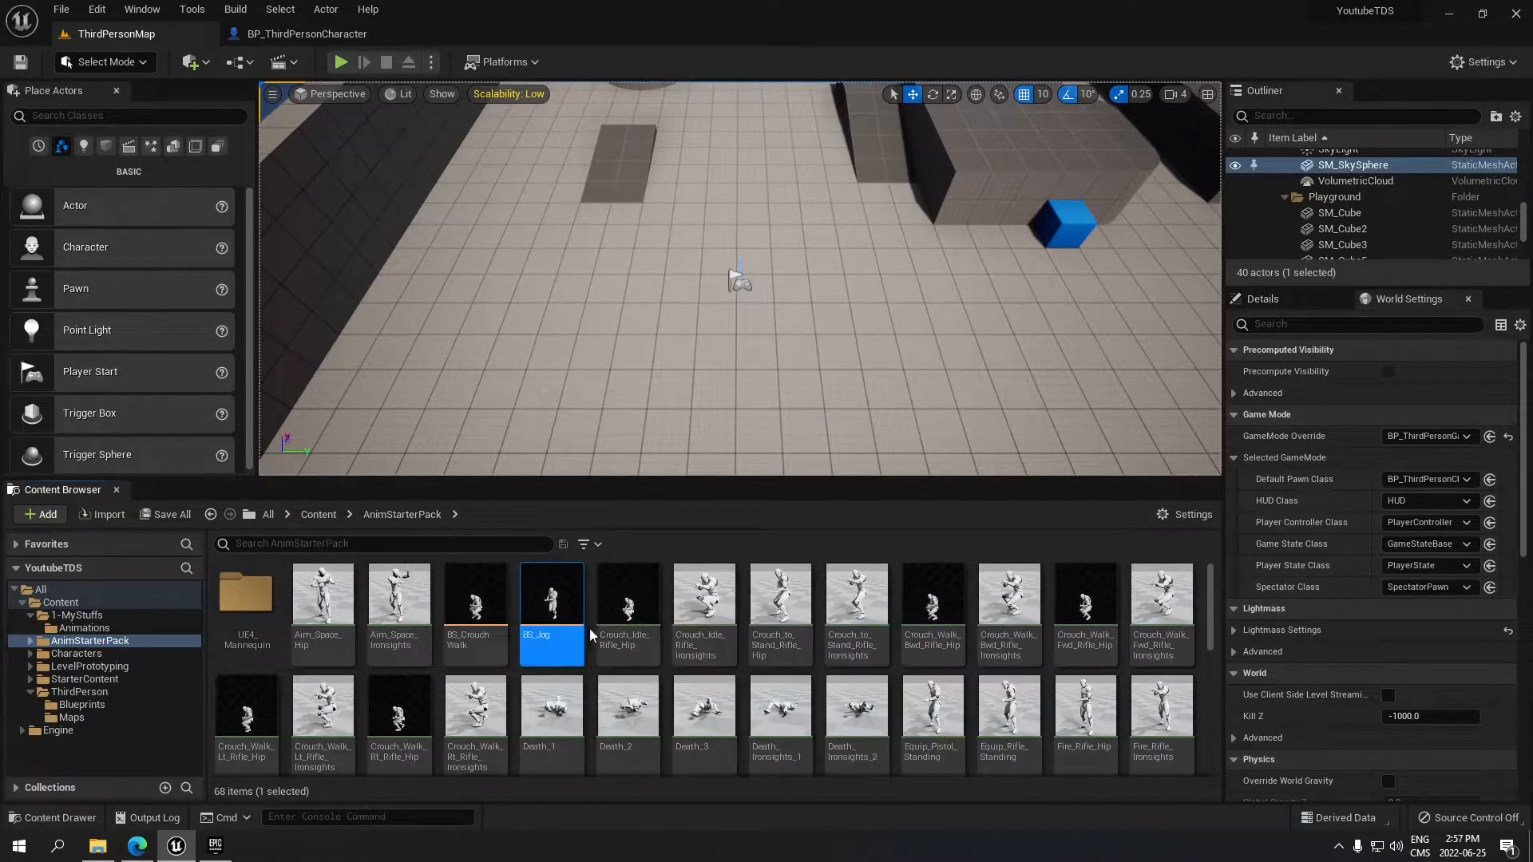
right_click(558, 602)
mouse_move(741, 233)
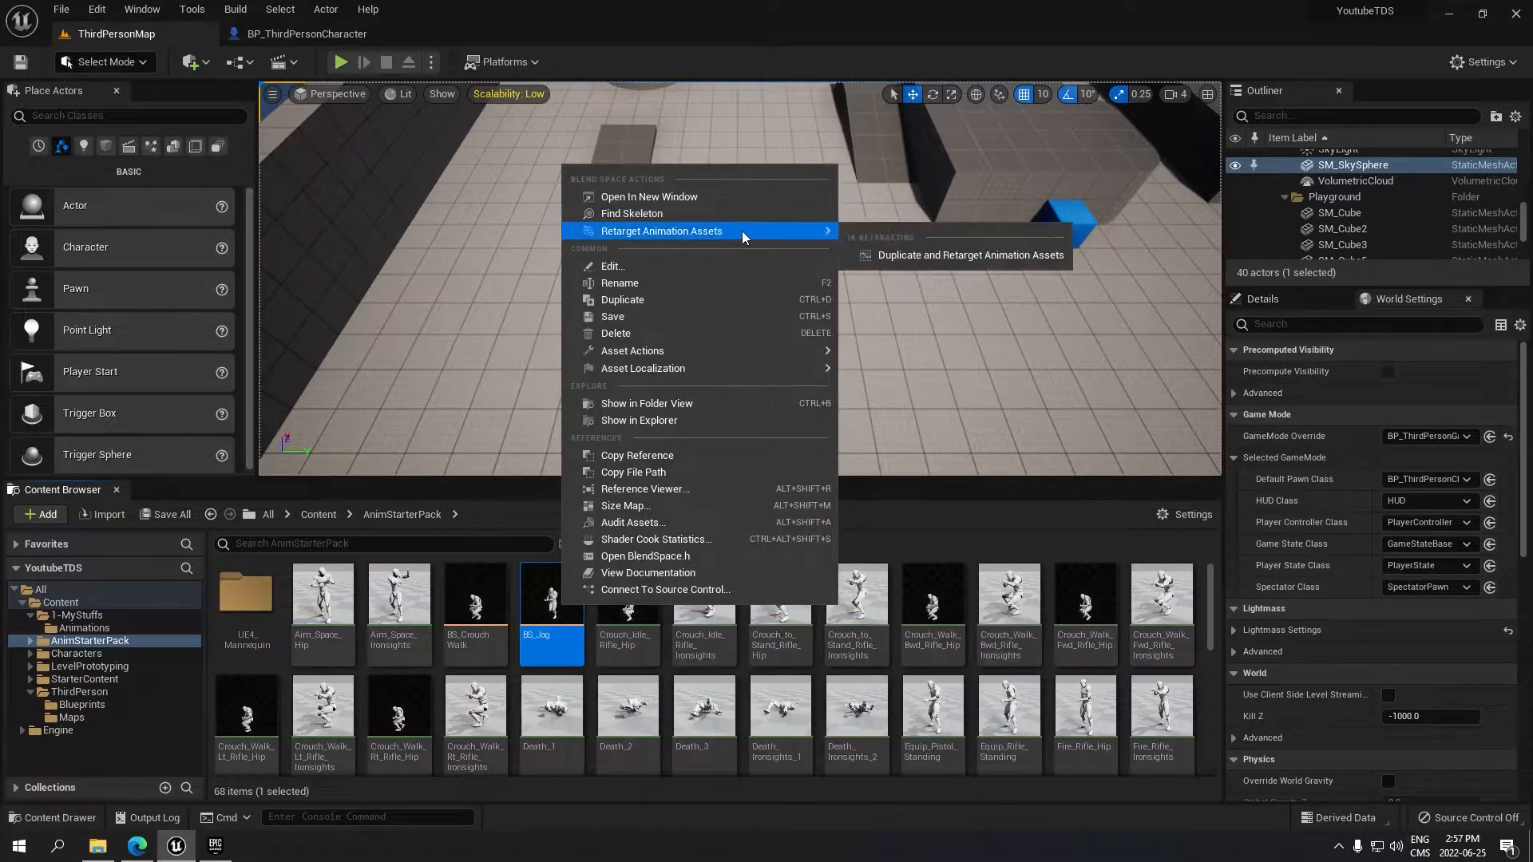
click(974, 255)
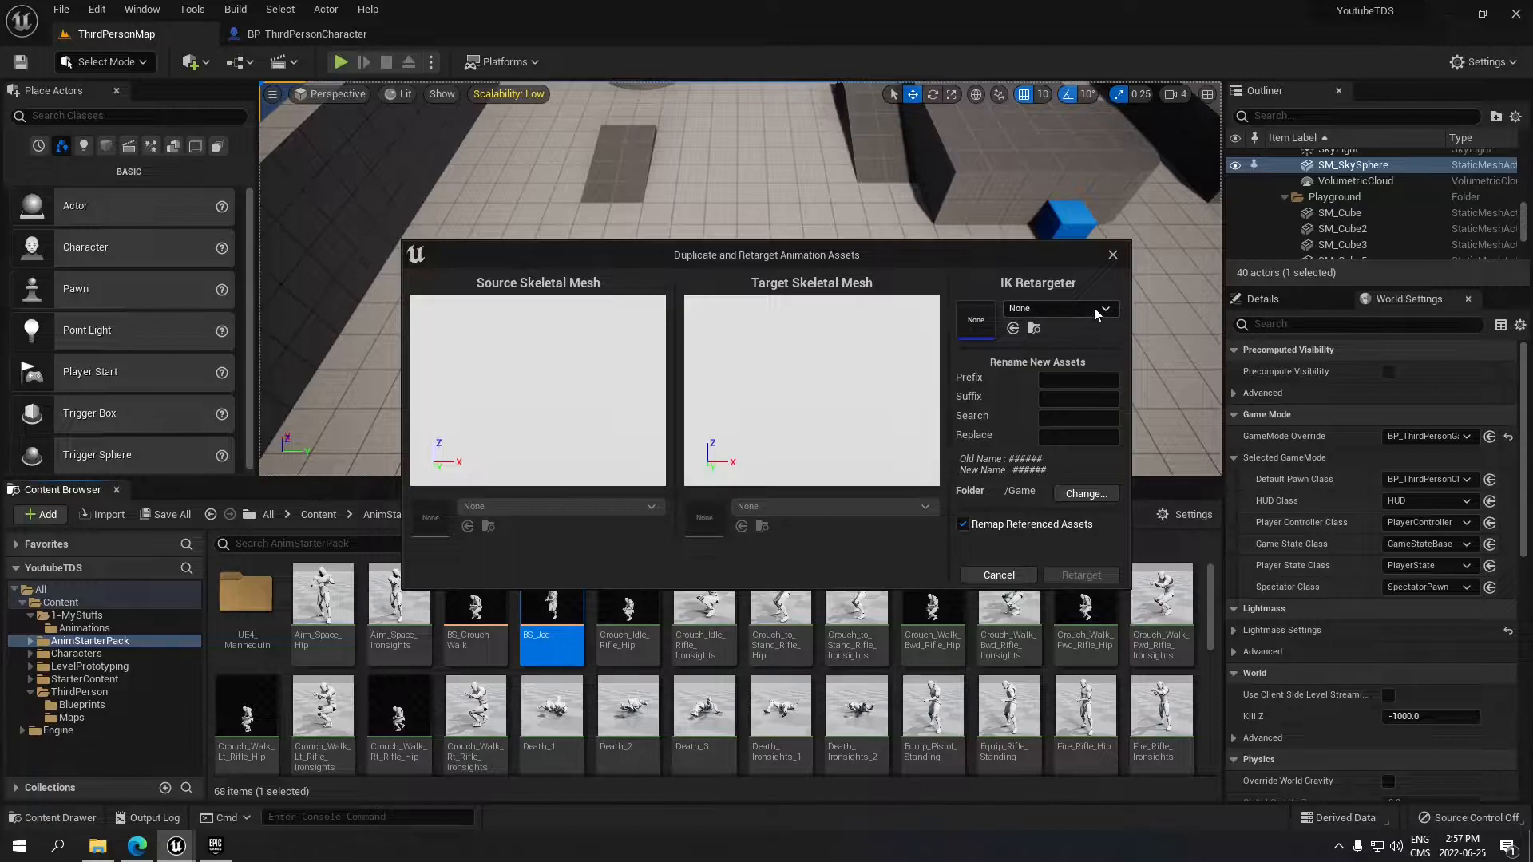
click(1097, 311)
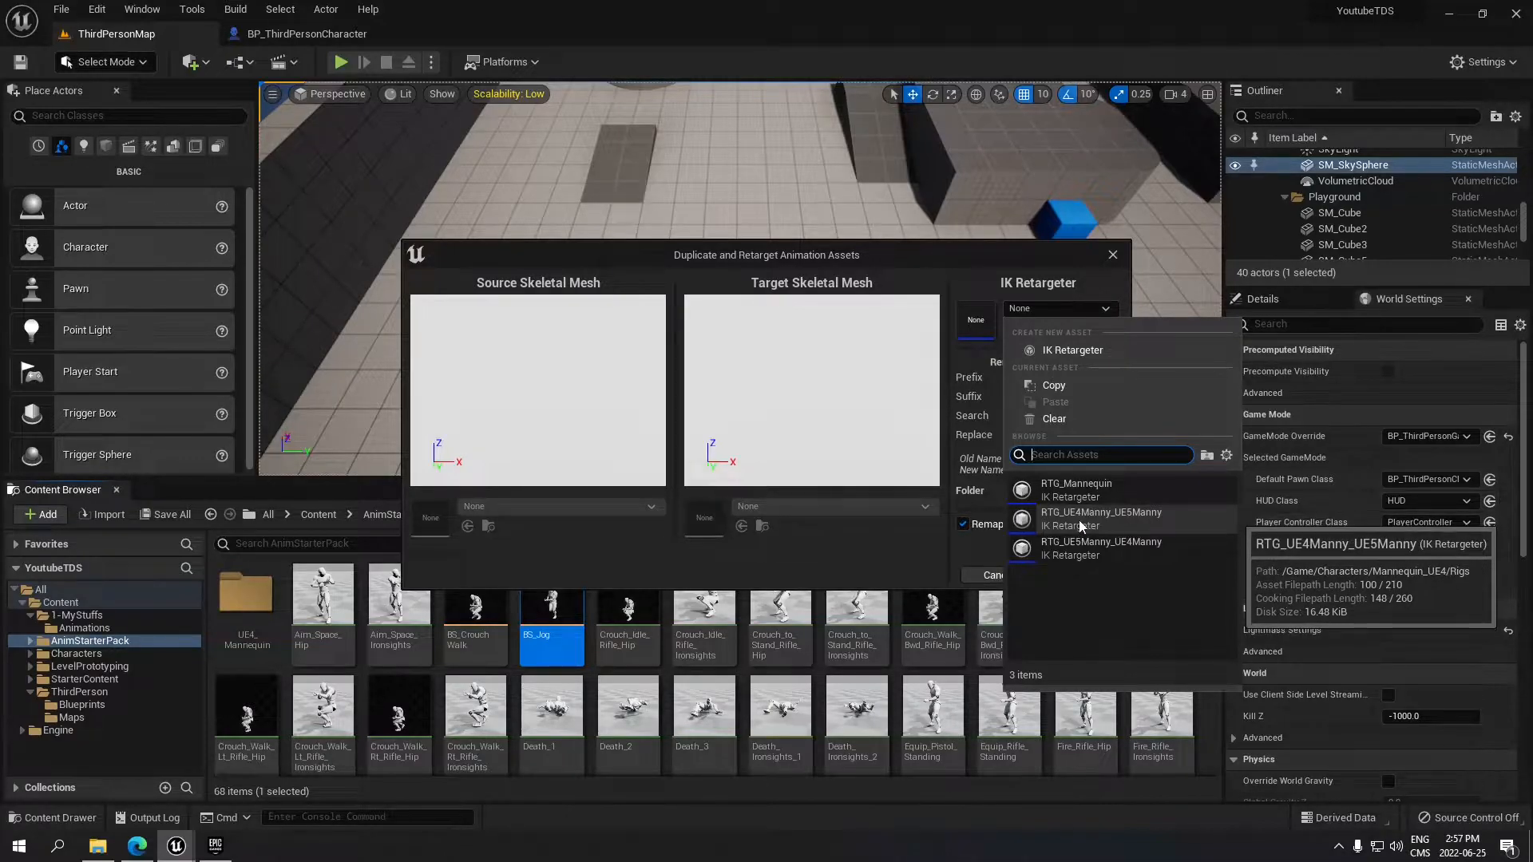
click(1147, 521)
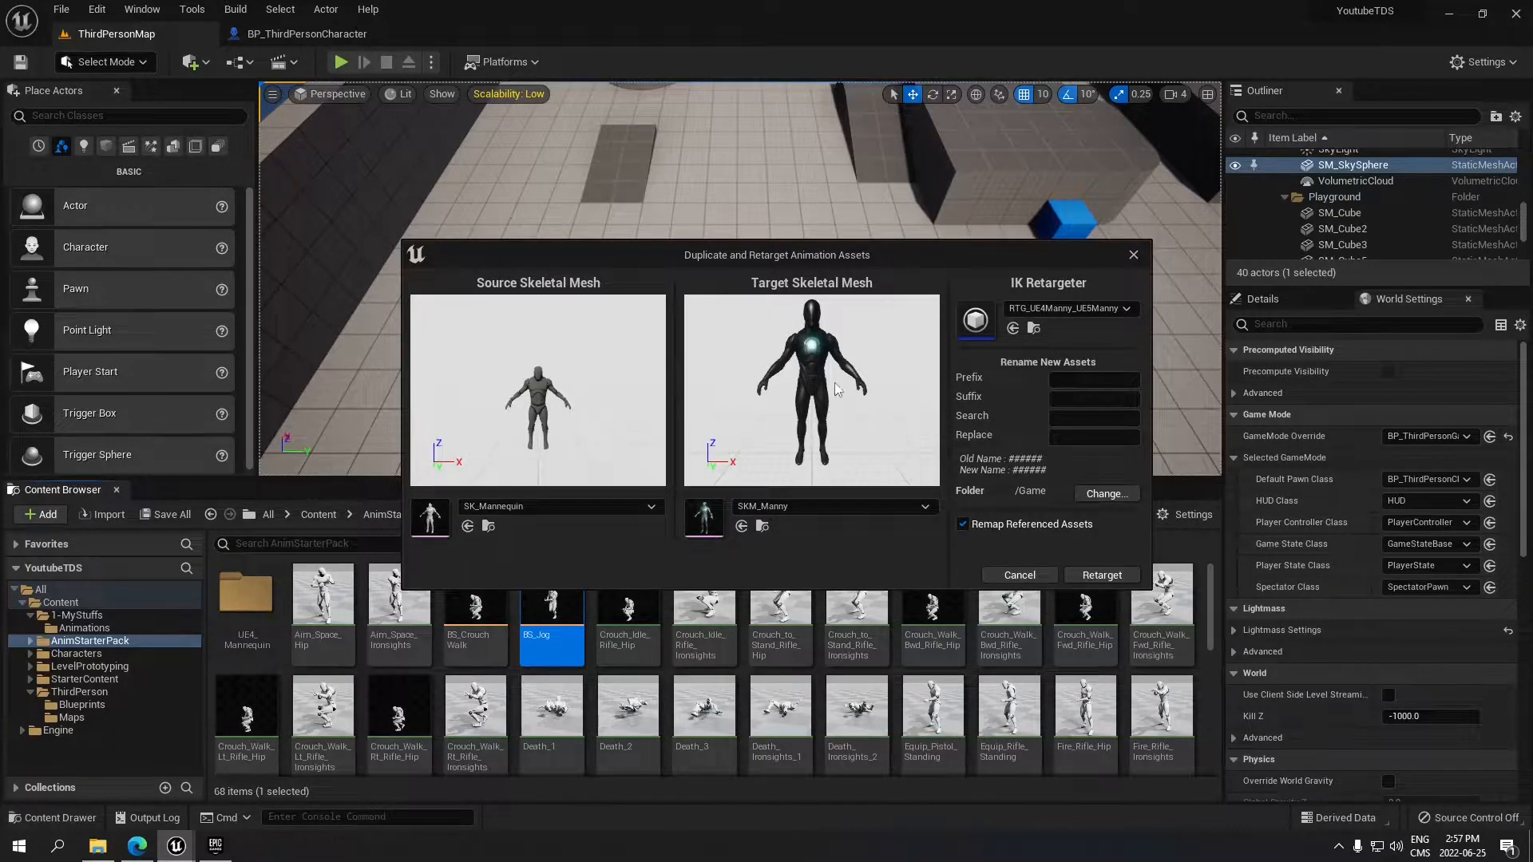
click(1105, 575)
click(1077, 632)
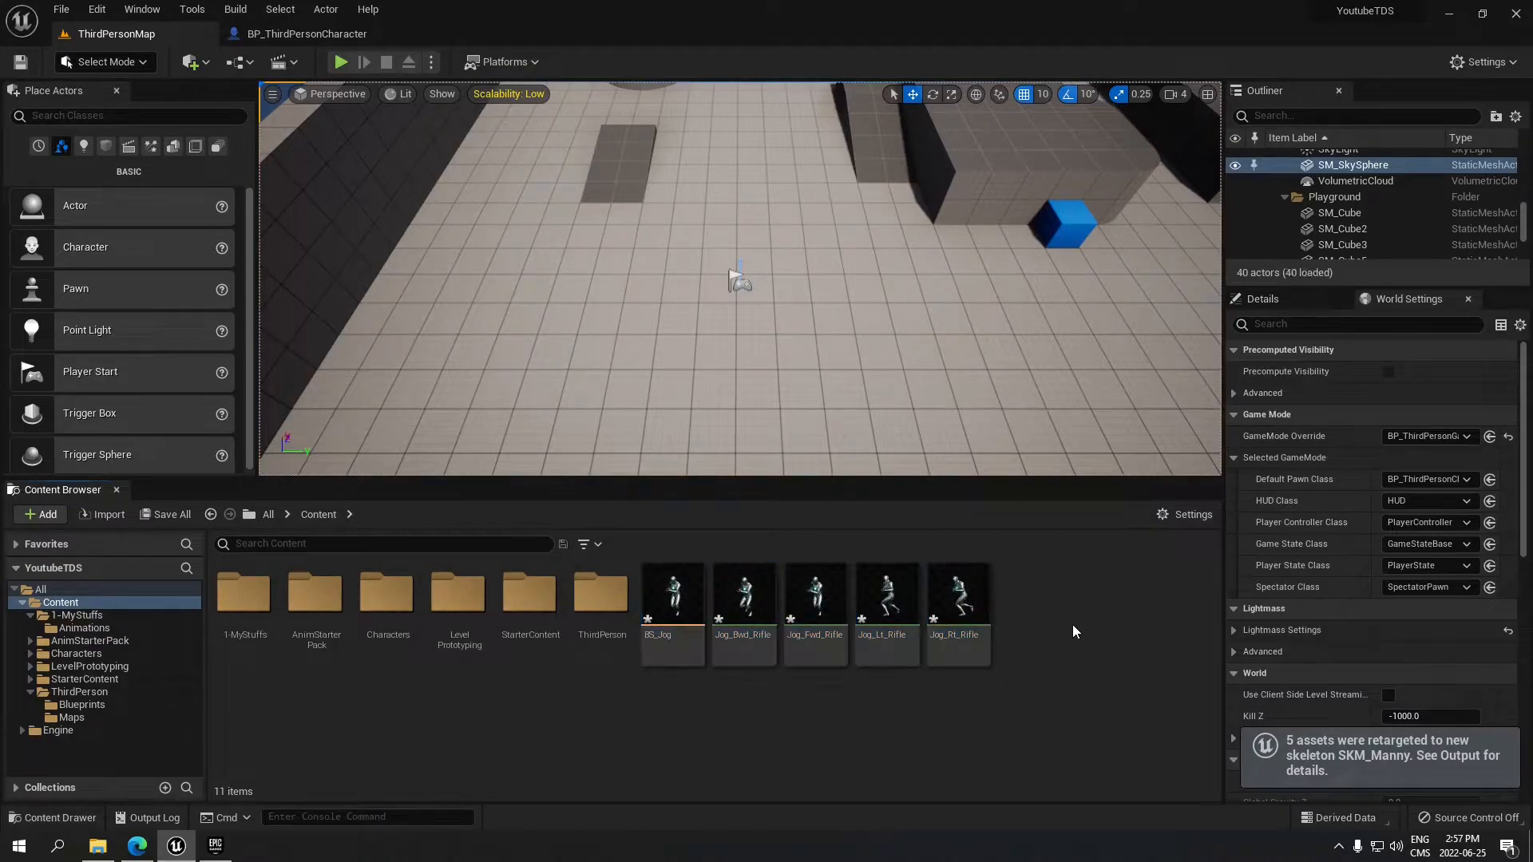
- Move BS_Jog and the four retargeted jog animations from Content into the 1-MyStuffs/Animations folder
click(966, 610)
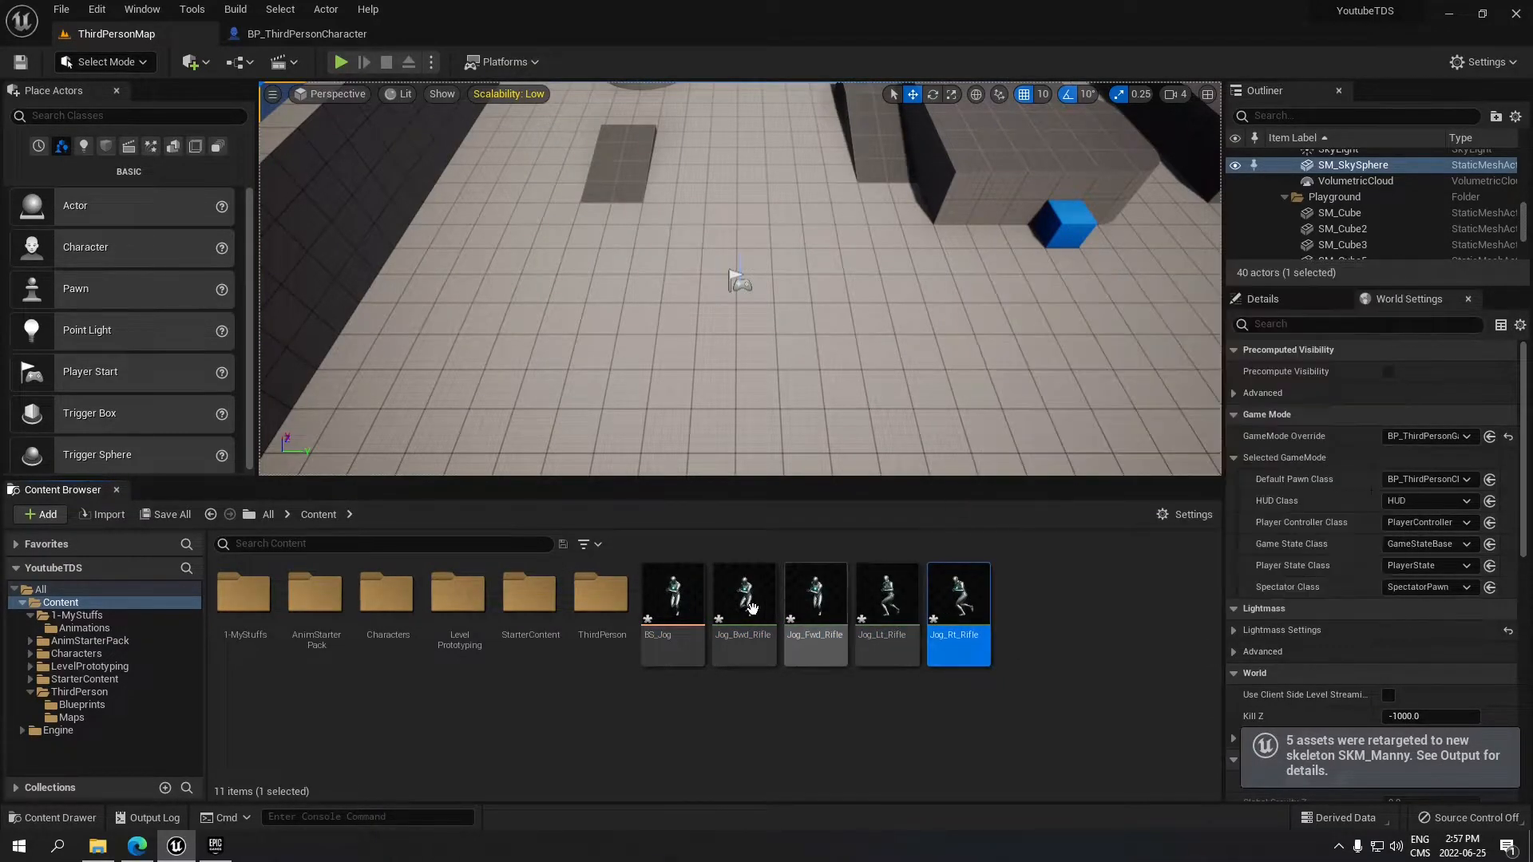
shift+click(675, 606)
drag(693, 605, 88, 632)
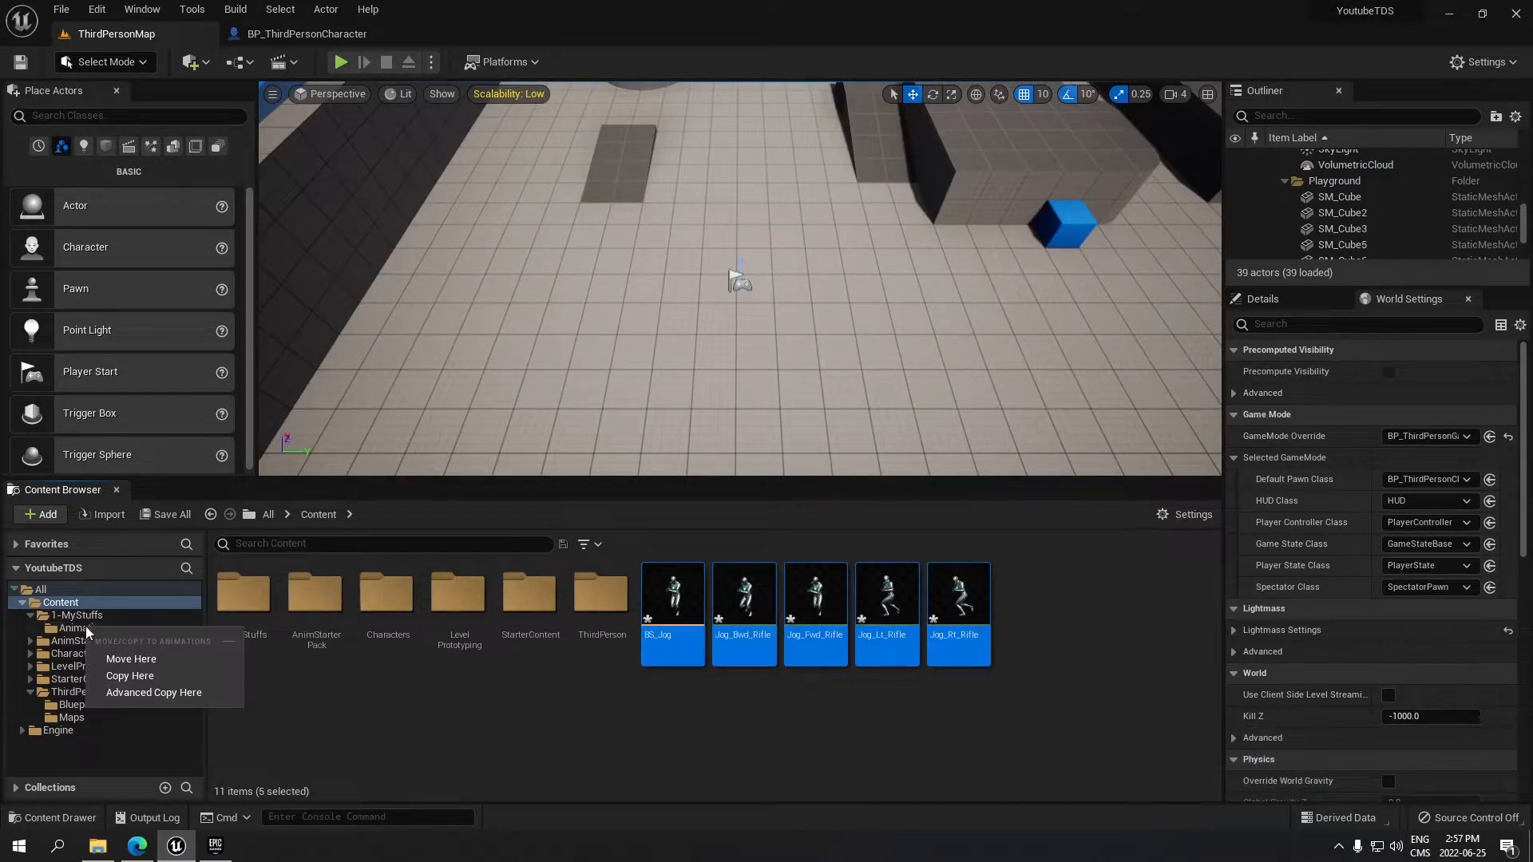
click(132, 659)
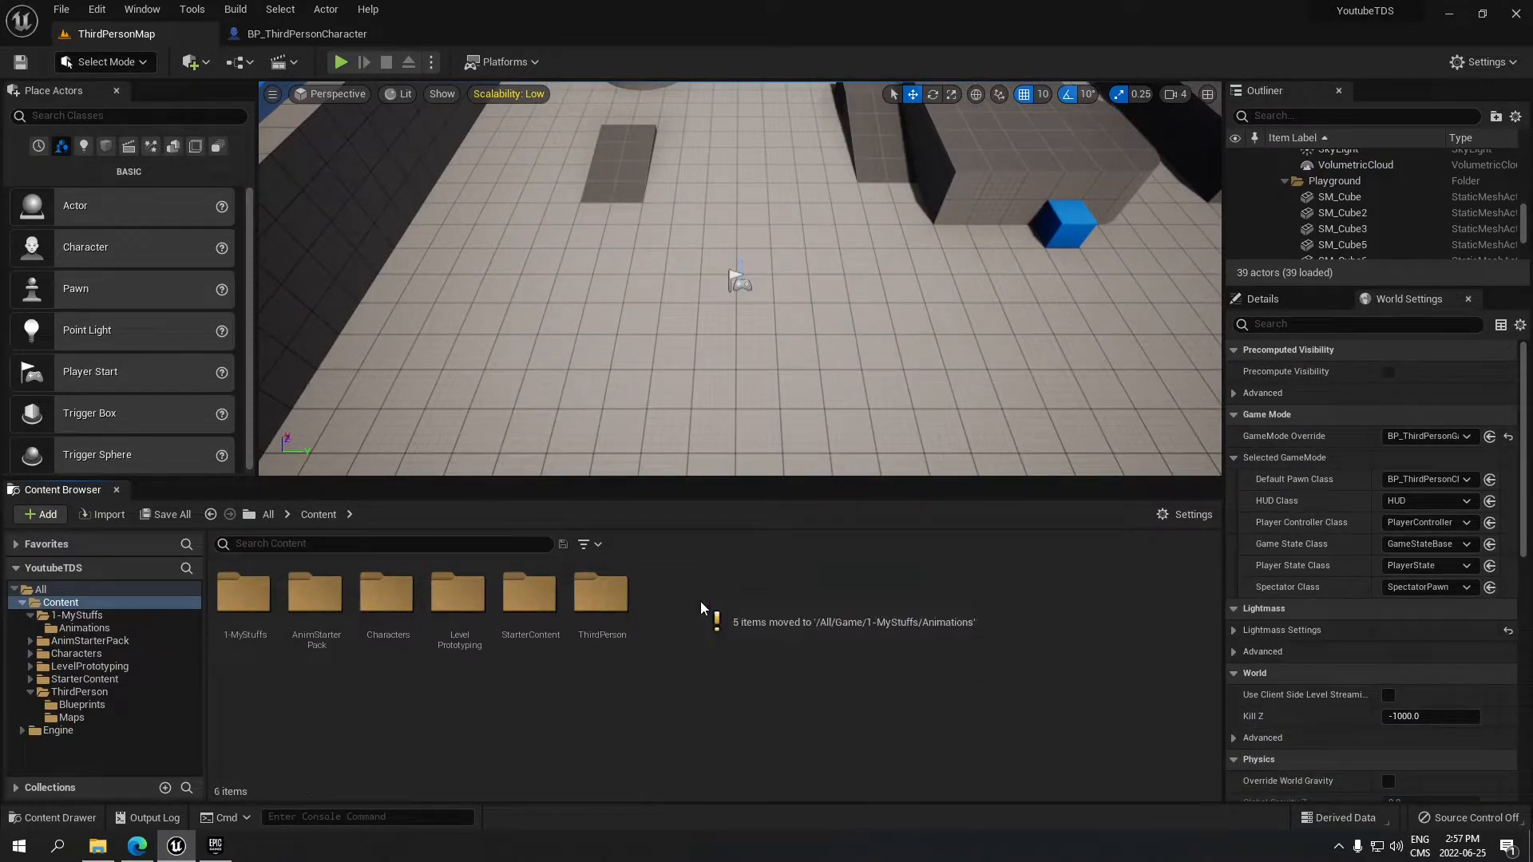
- Open Duplicate and Retarget for UE4ASP_HeroTPP_AnimBlueprint in AnimStarterPack and choose the RTG_UE4Manny_UE5Manny retargeter
click(107, 640)
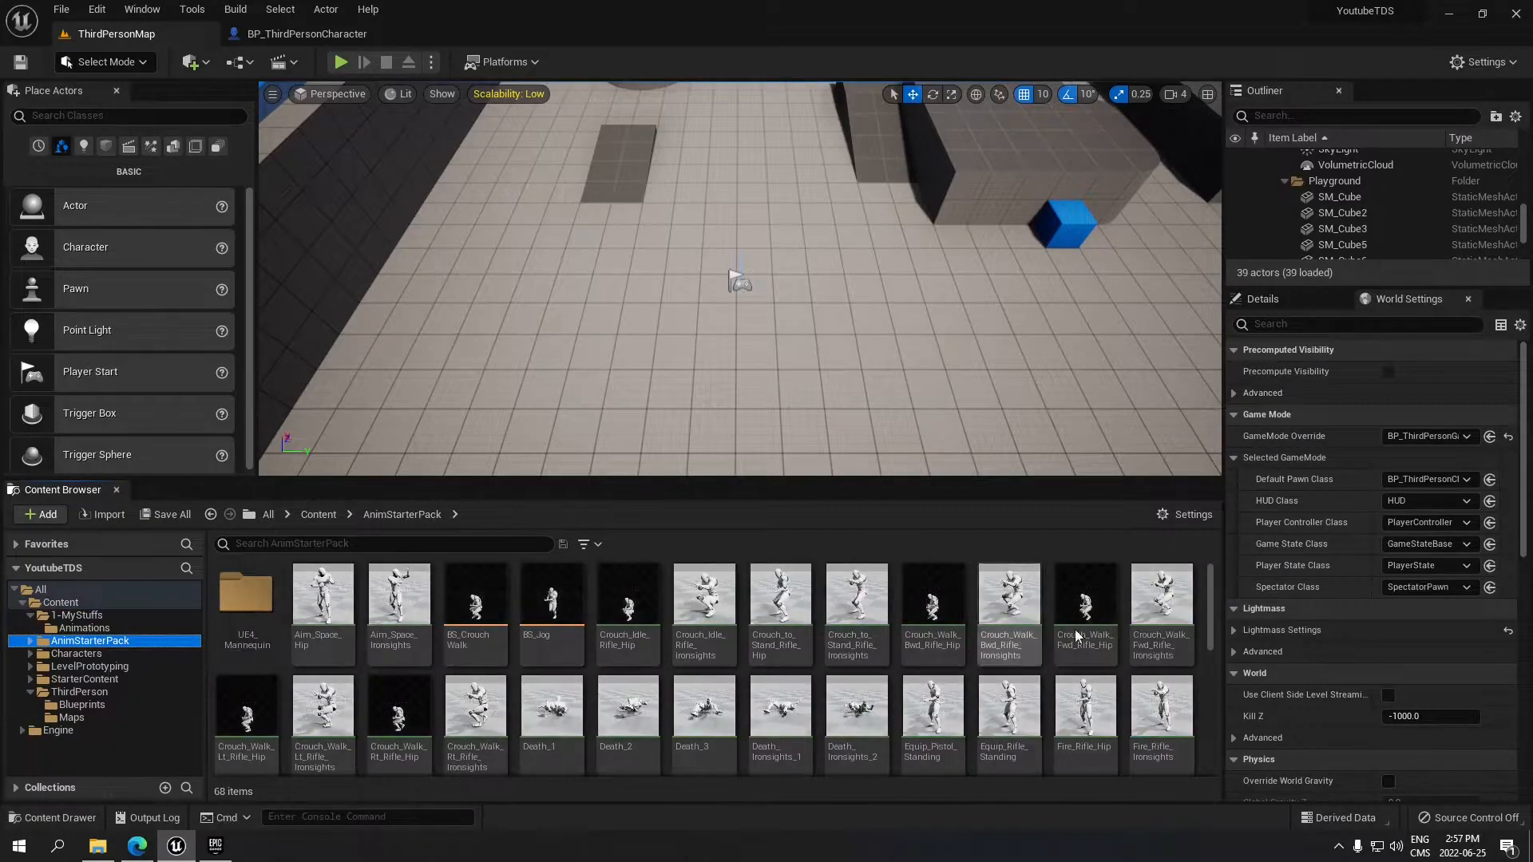
drag(1210, 592, 1209, 740)
click(1112, 631)
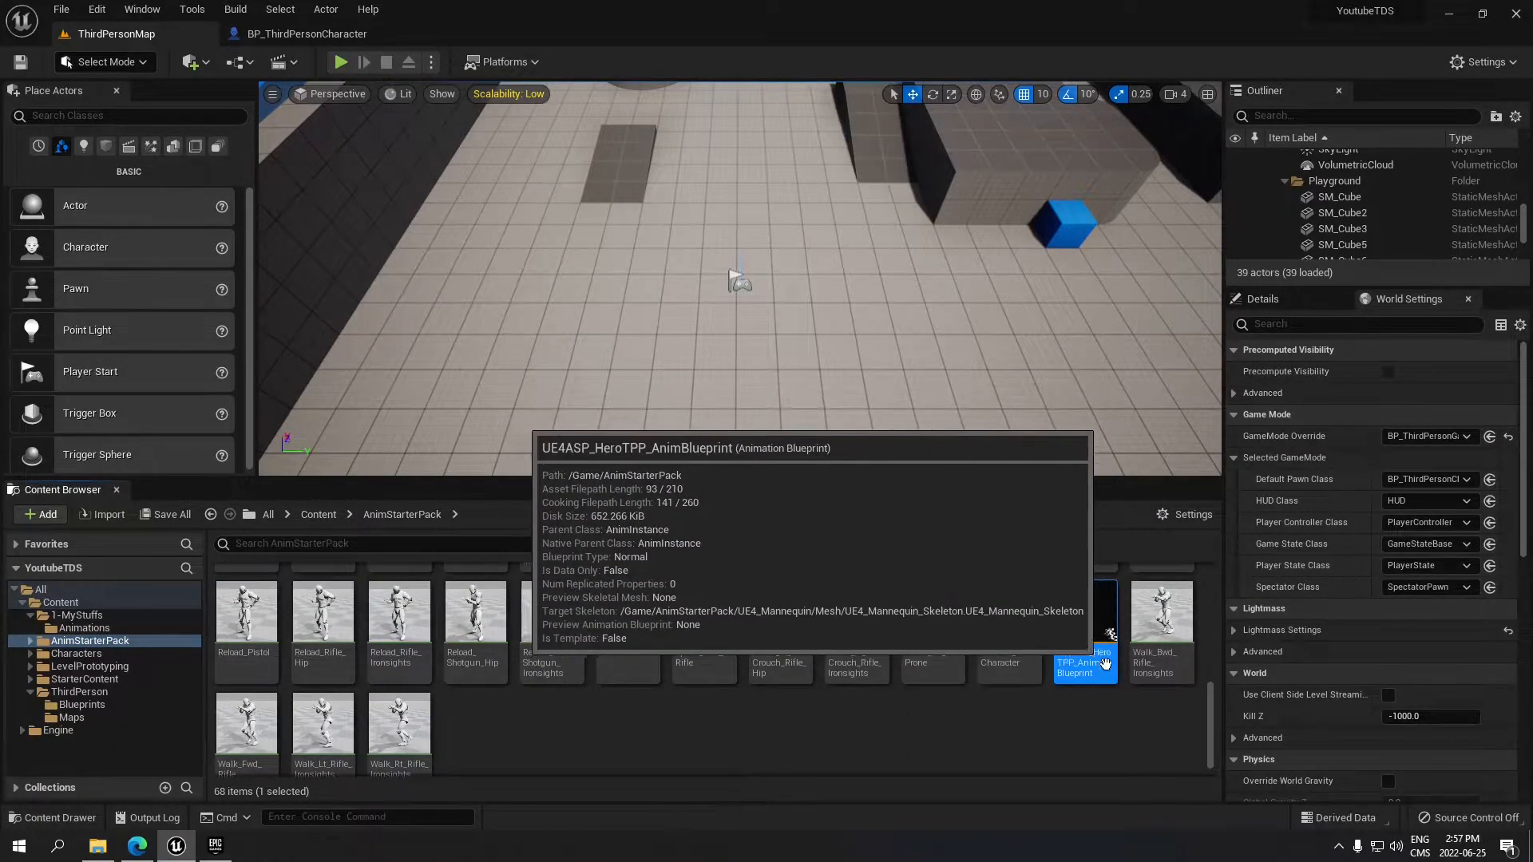
right_click(1114, 631)
mouse_move(1229, 272)
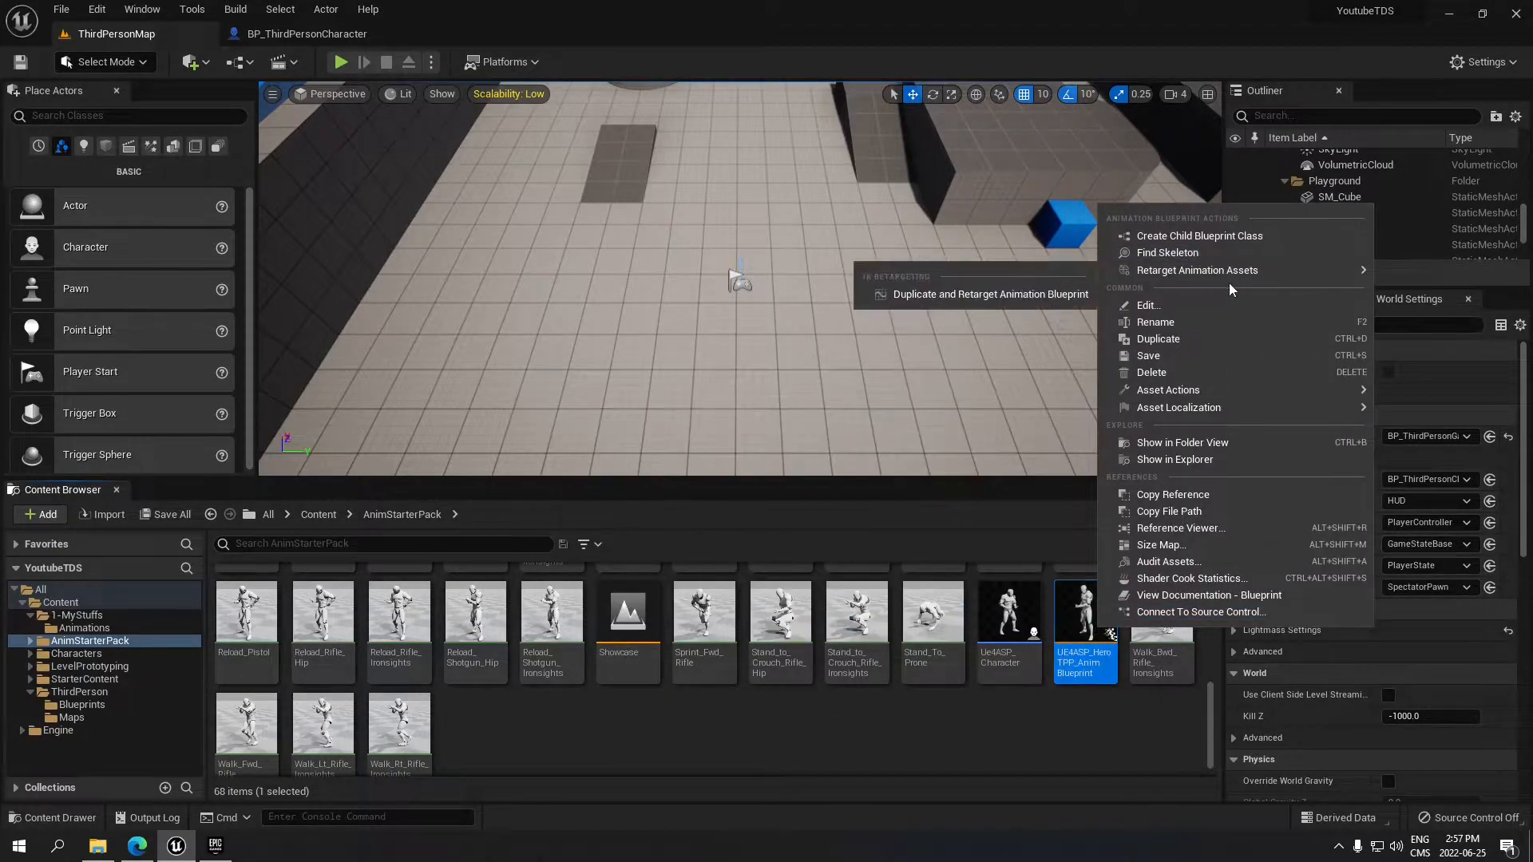
click(958, 295)
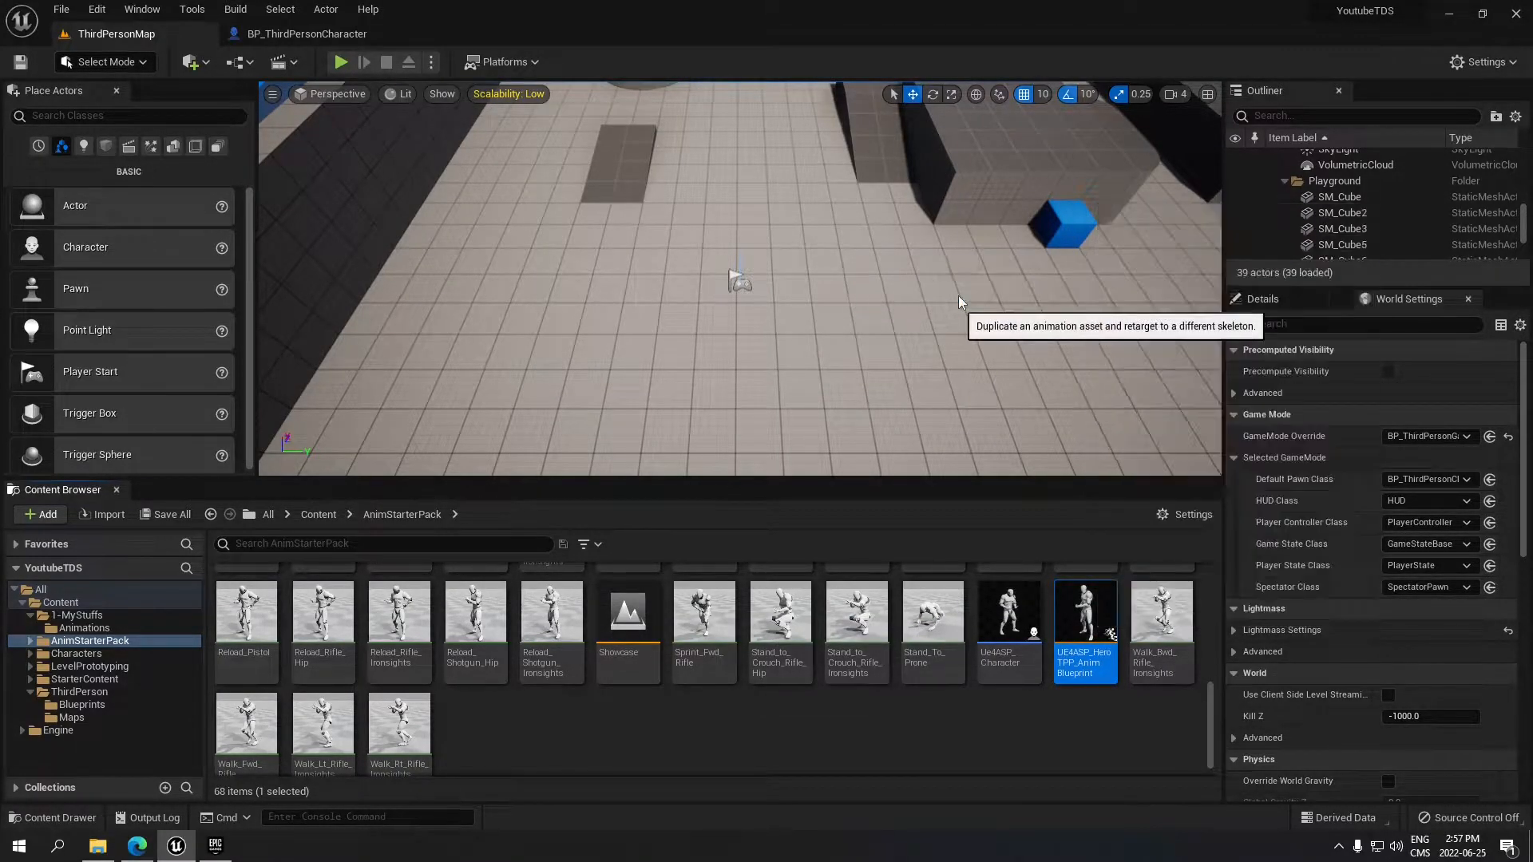
click(1068, 310)
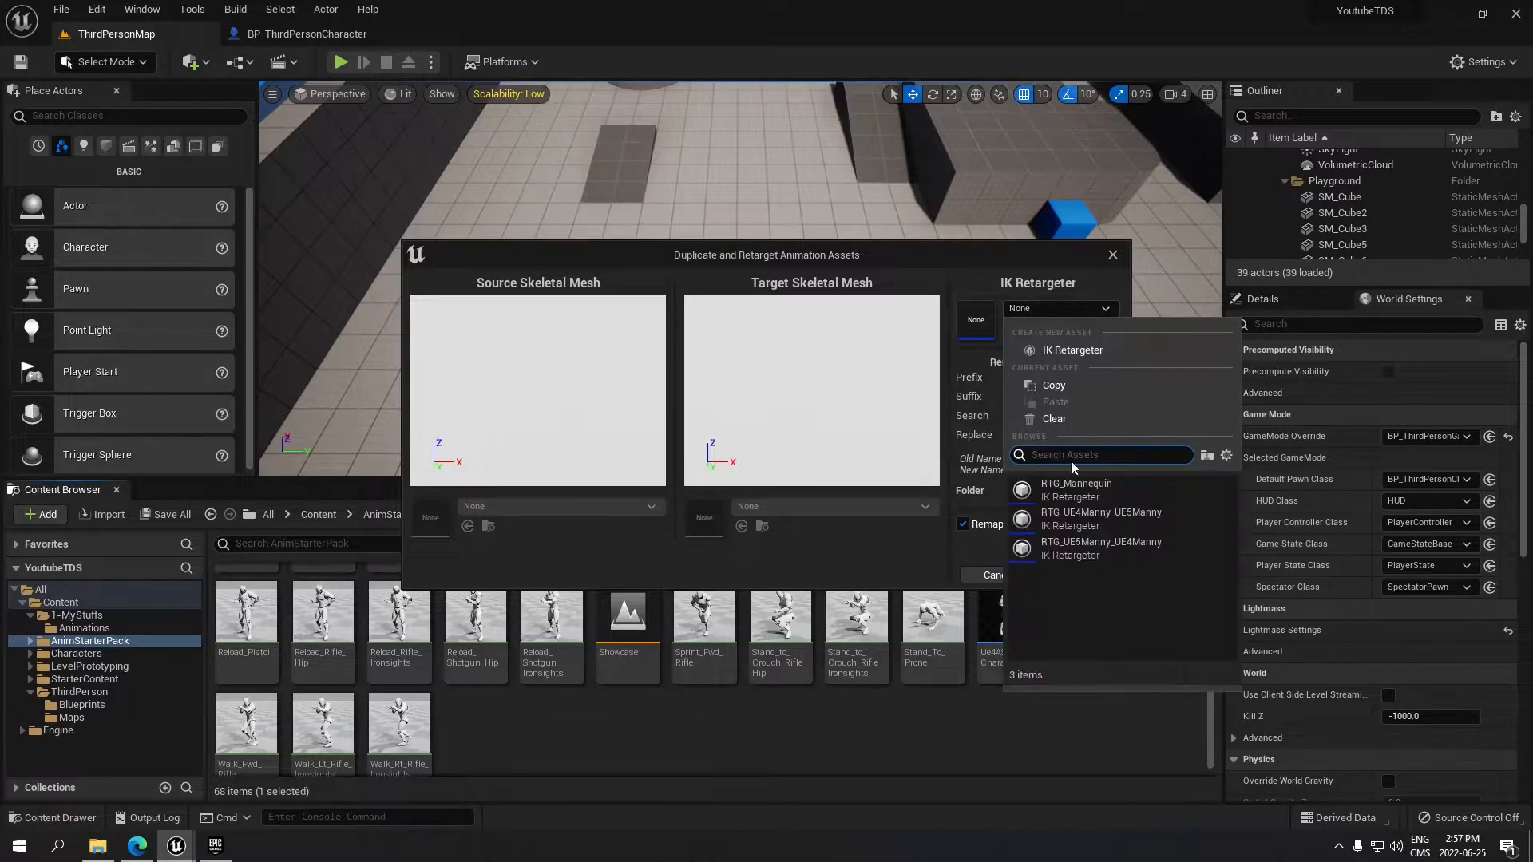
click(1108, 519)
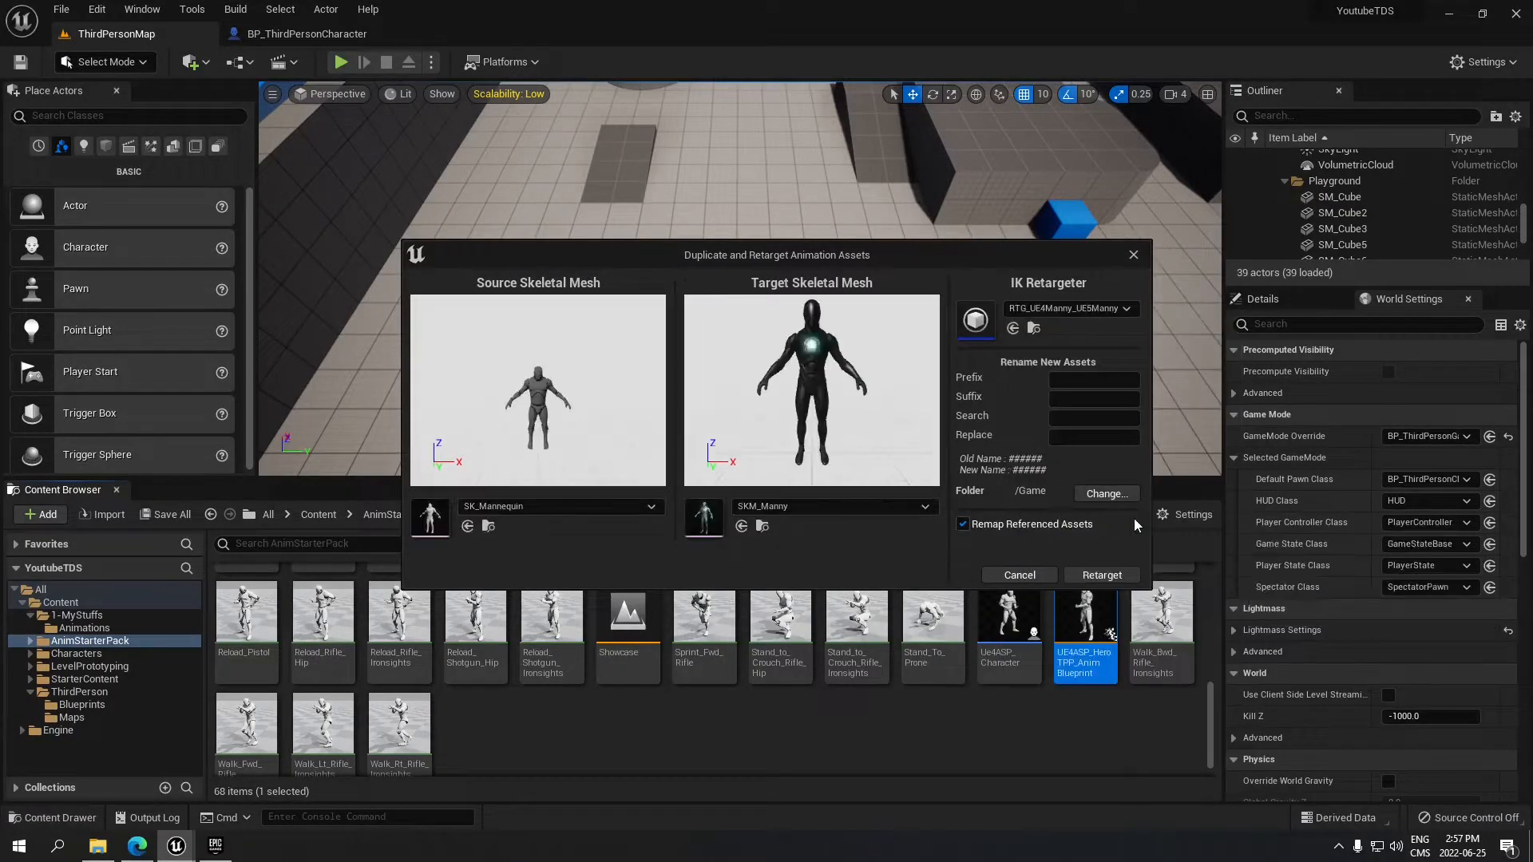
- Retarget the animation blueprint into the 1-MyStuffs/Animations folder and save all assets
click(1122, 495)
click(614, 341)
click(669, 353)
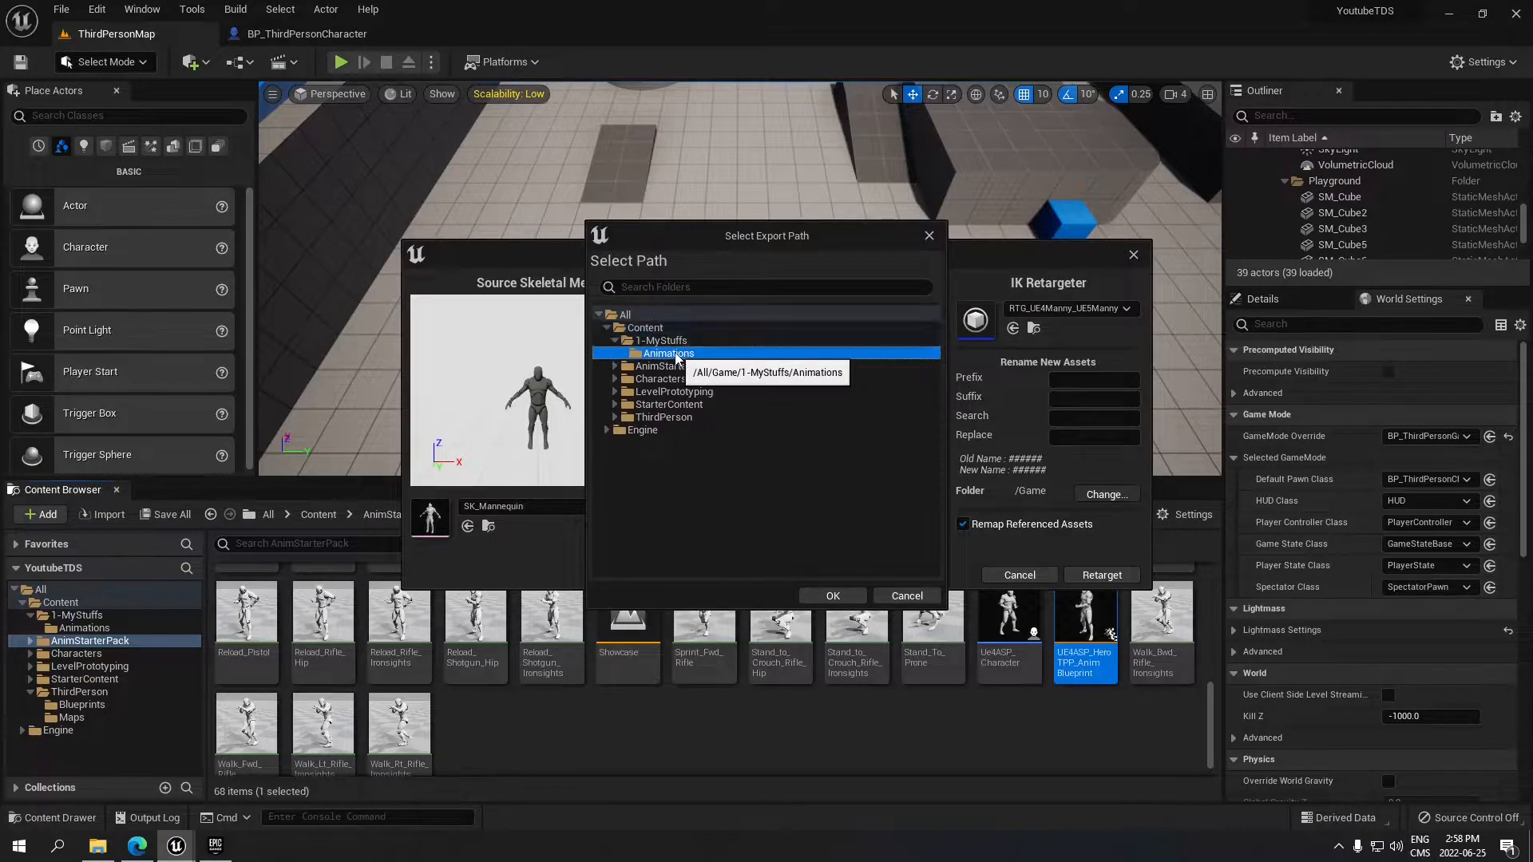
click(832, 597)
click(1149, 581)
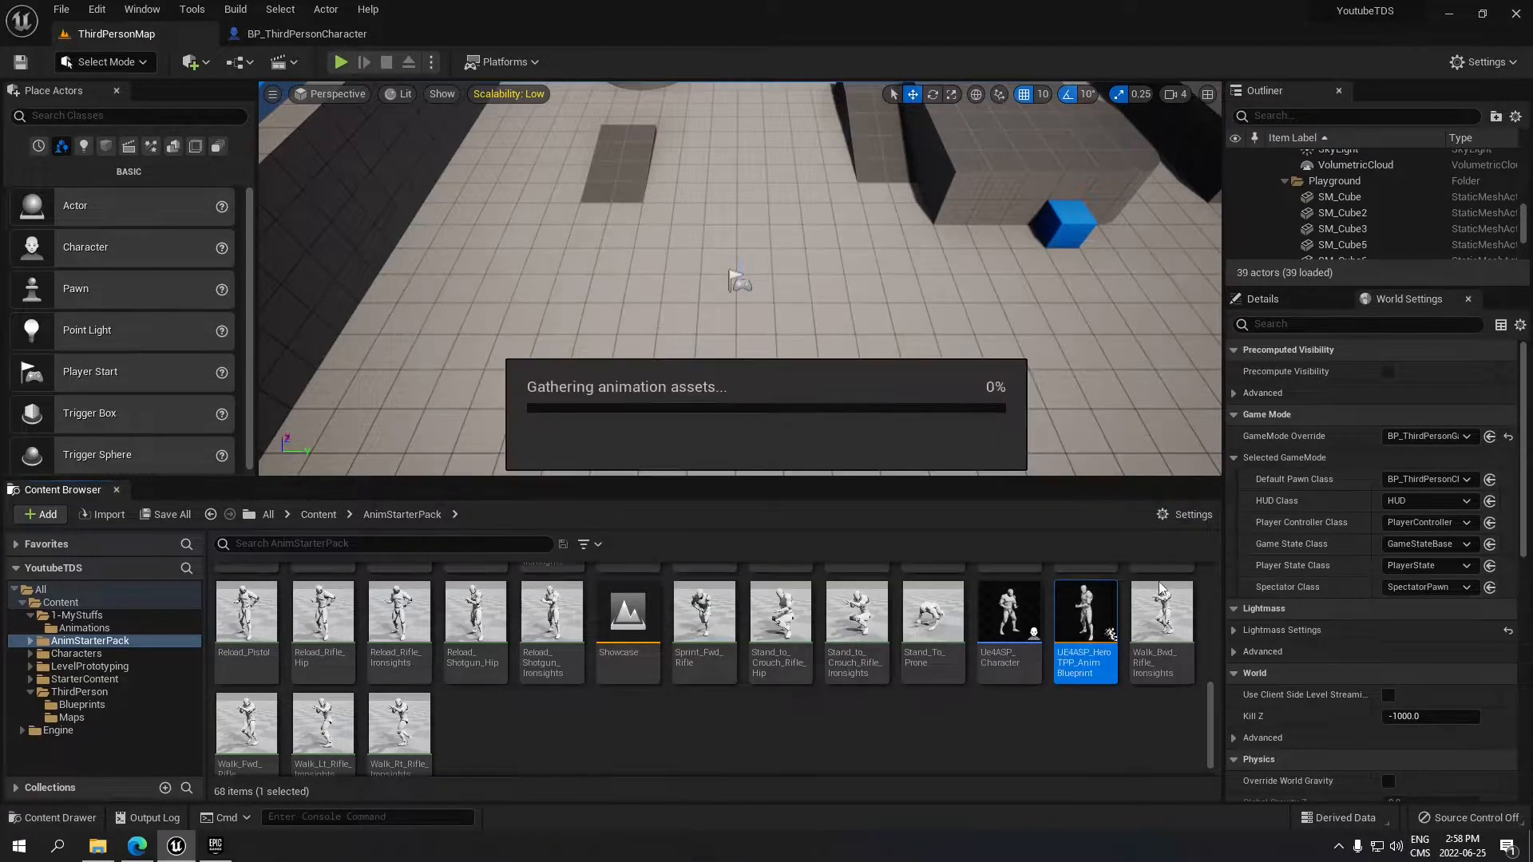
click(846, 734)
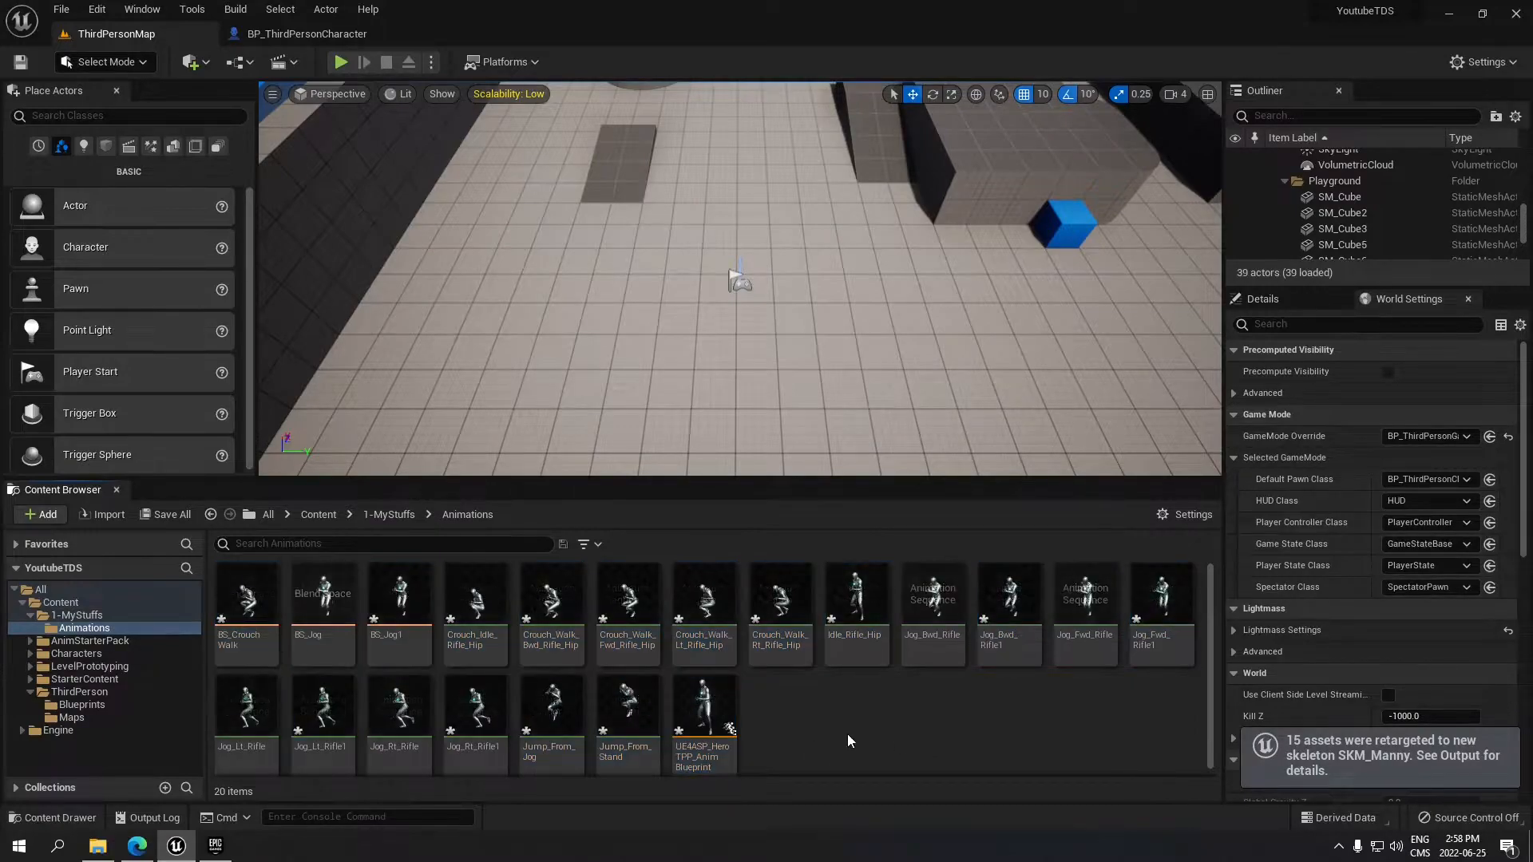
click(166, 514)
click(907, 605)
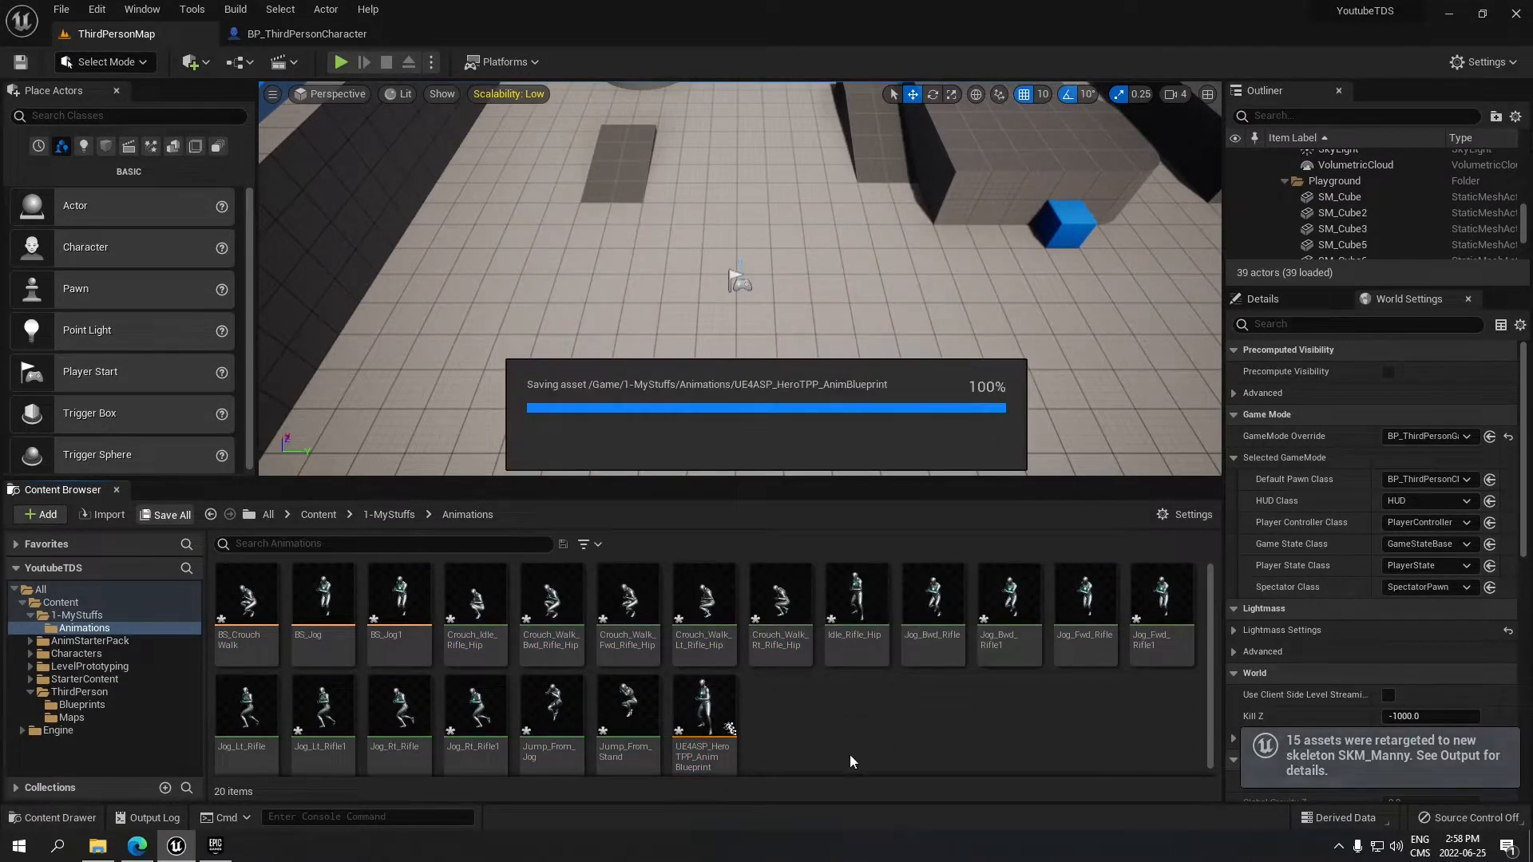
- Rename the retargeted animation blueprint in the Animations folder to UE5ASP_HeroTPP_AnimBlueprint
click(701, 722)
right_click(704, 728)
click(797, 431)
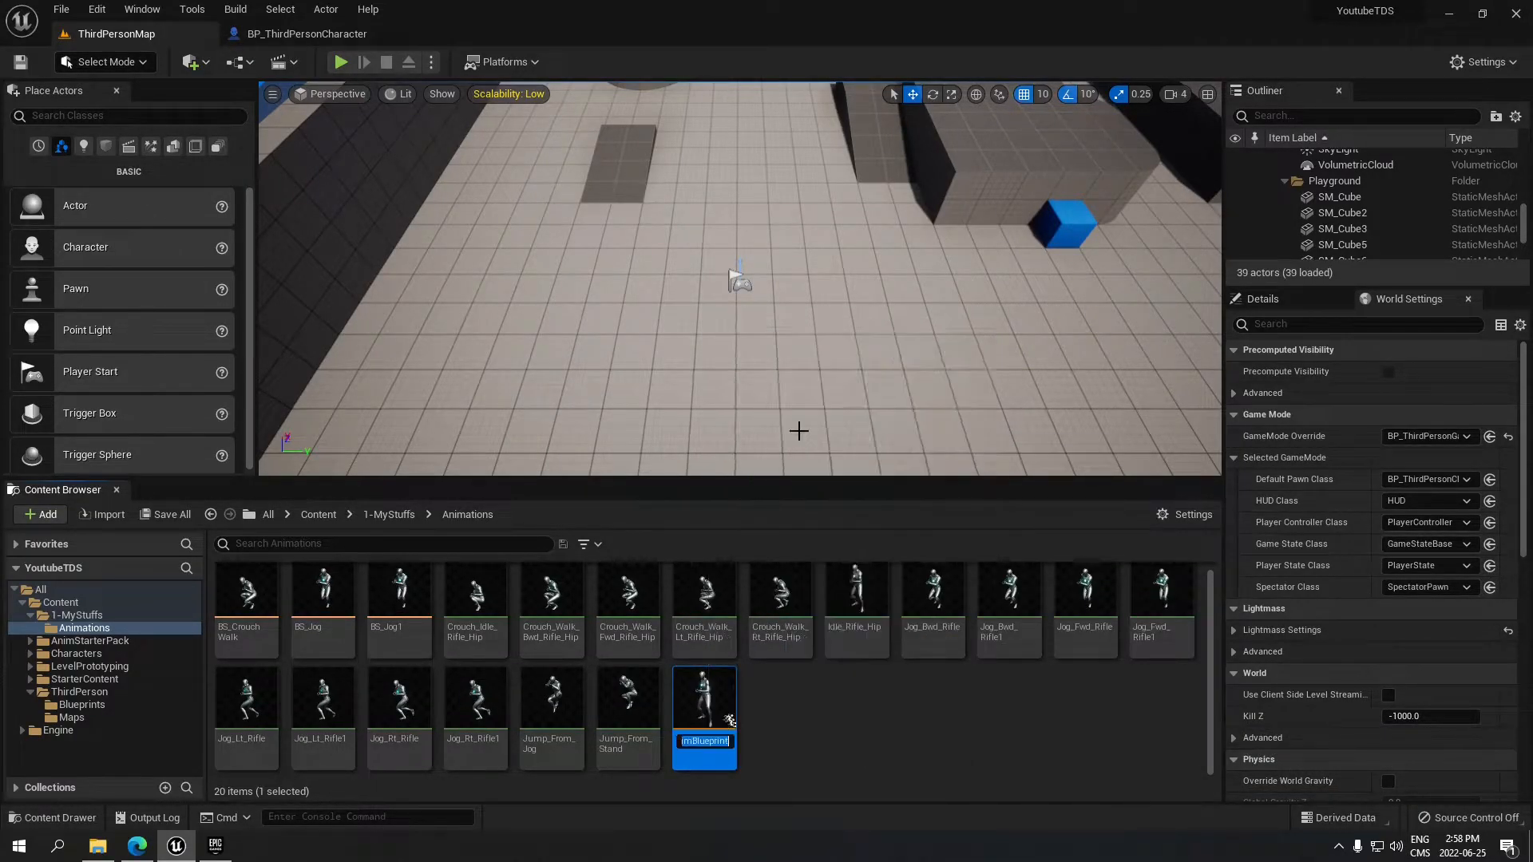
drag(704, 742, 658, 742)
click(699, 742)
key(Return)
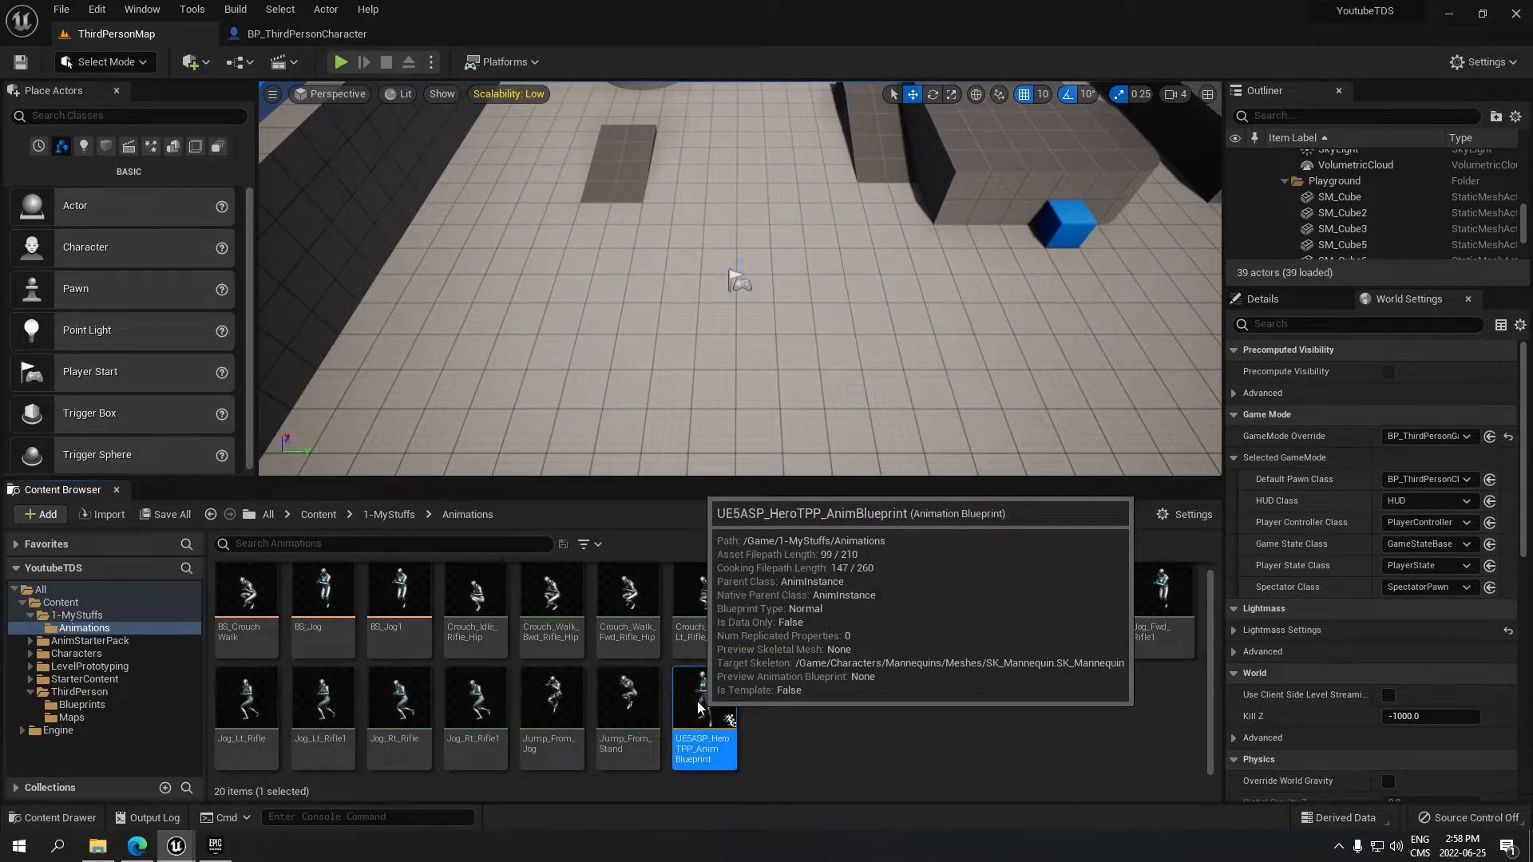
- Open UE5ASP_HeroTPP_AnimBlueprint and locate the Cast To Ue4ASP_Character node in its Event Graph
double_click(696, 701)
scroll(904, 507, up, 4)
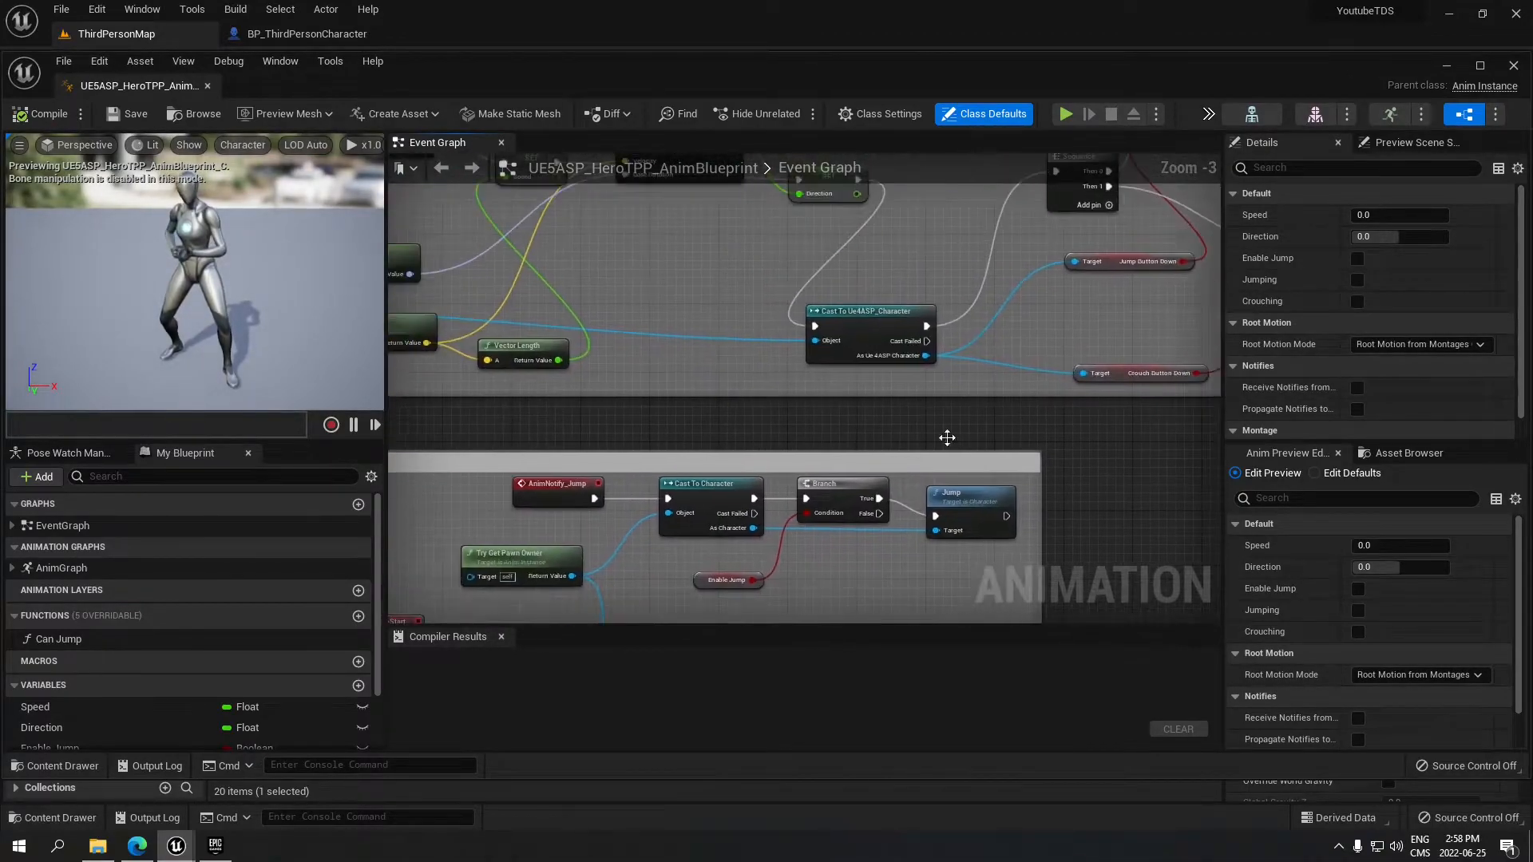
right_drag(962, 452, 987, 501)
right_drag(657, 378, 558, 412)
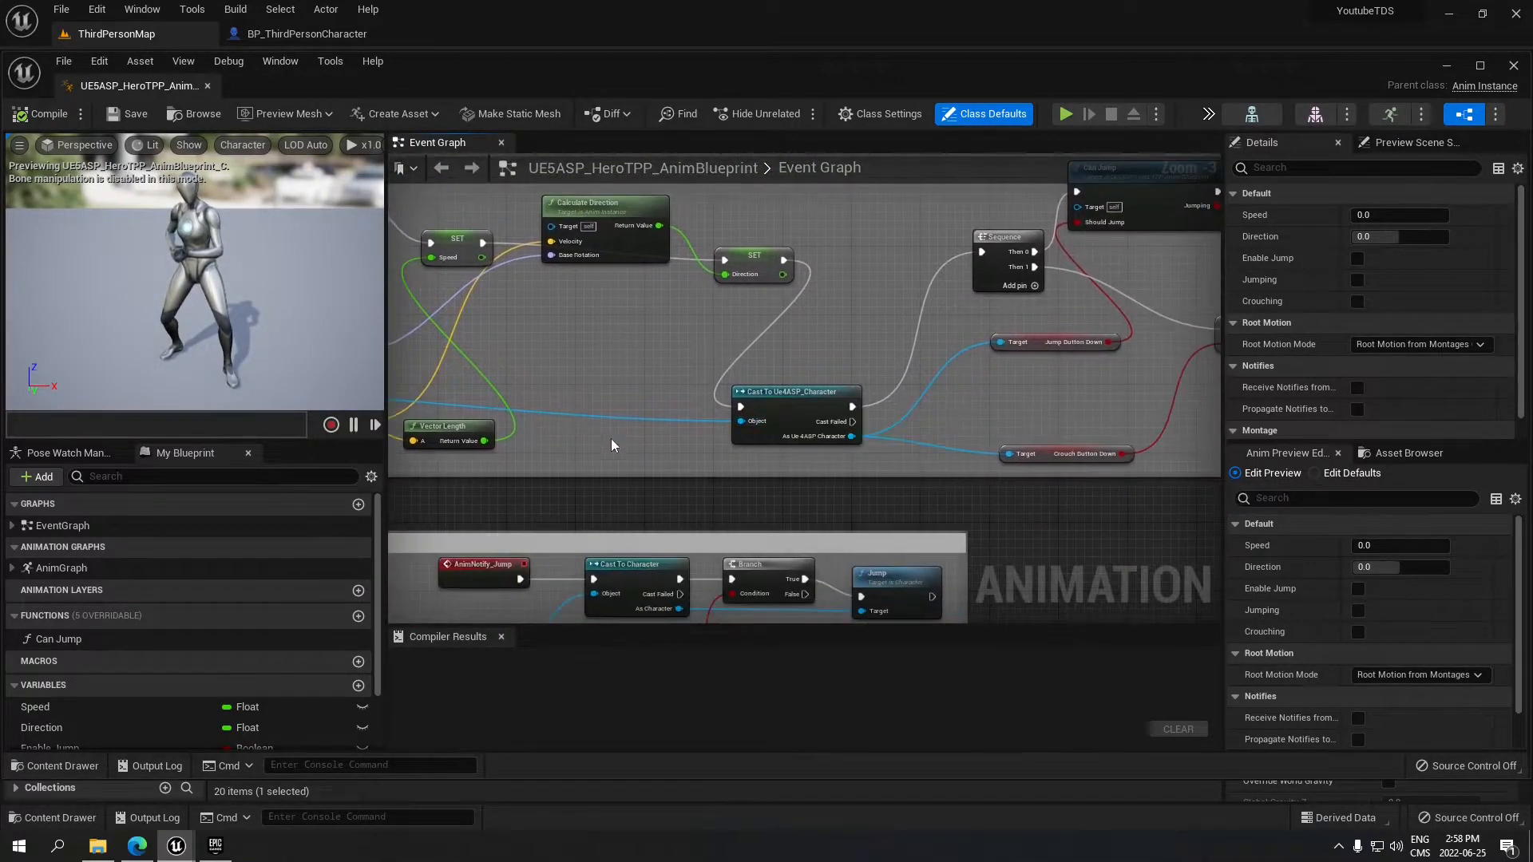
scroll(703, 437, up, 1)
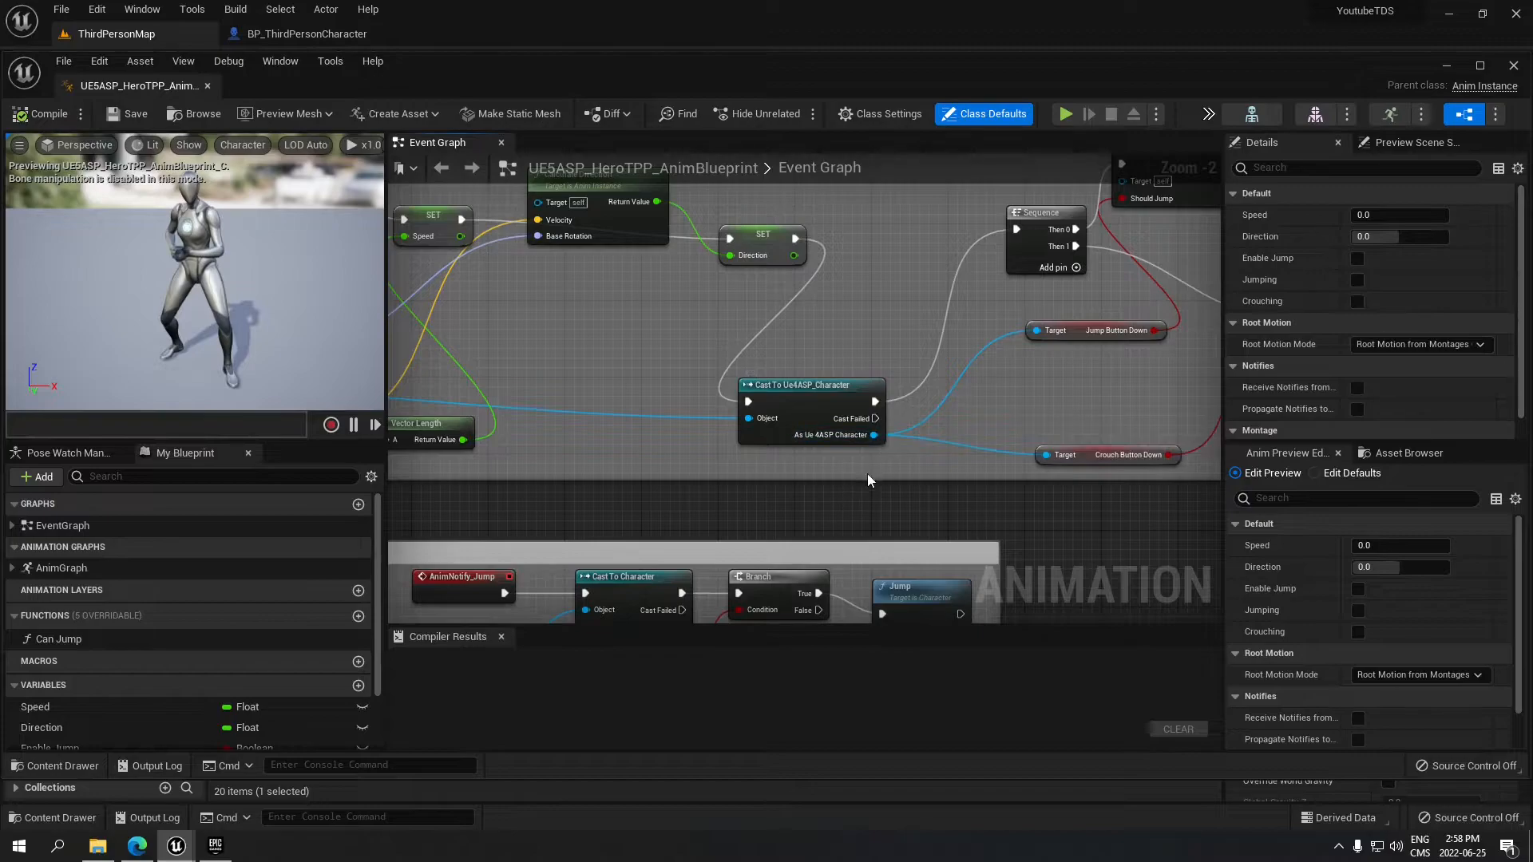
right_drag(749, 452, 849, 469)
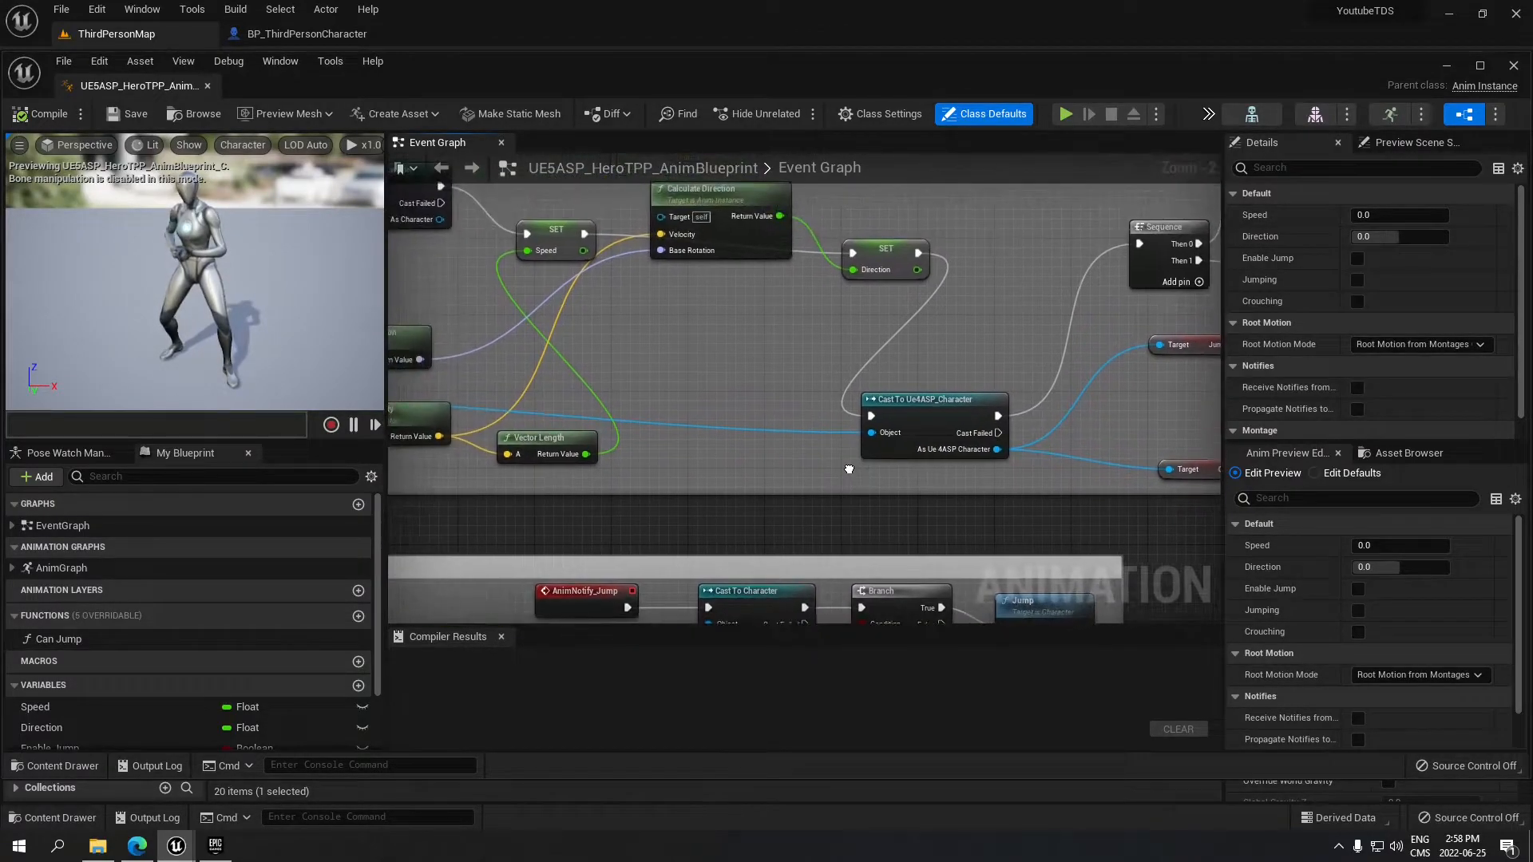
- Dock the animation blueprint editor with the other open assets and review BP_ThirdPersonCharacter's Event Graph
click(293, 33)
drag(140, 85, 447, 38)
click(302, 38)
scroll(655, 537, down, 4)
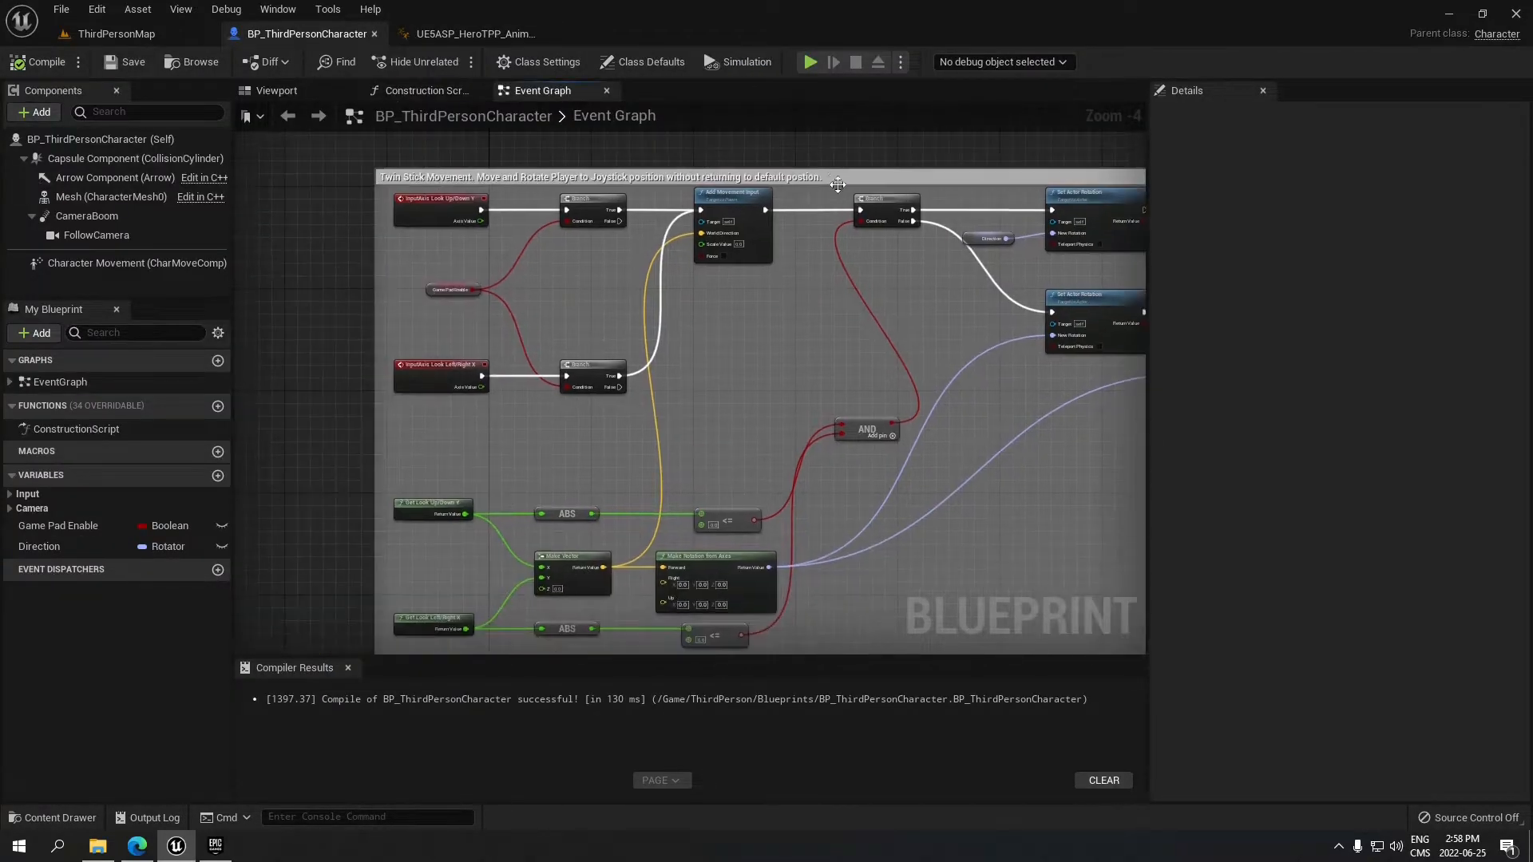
scroll(654, 537, up, 2)
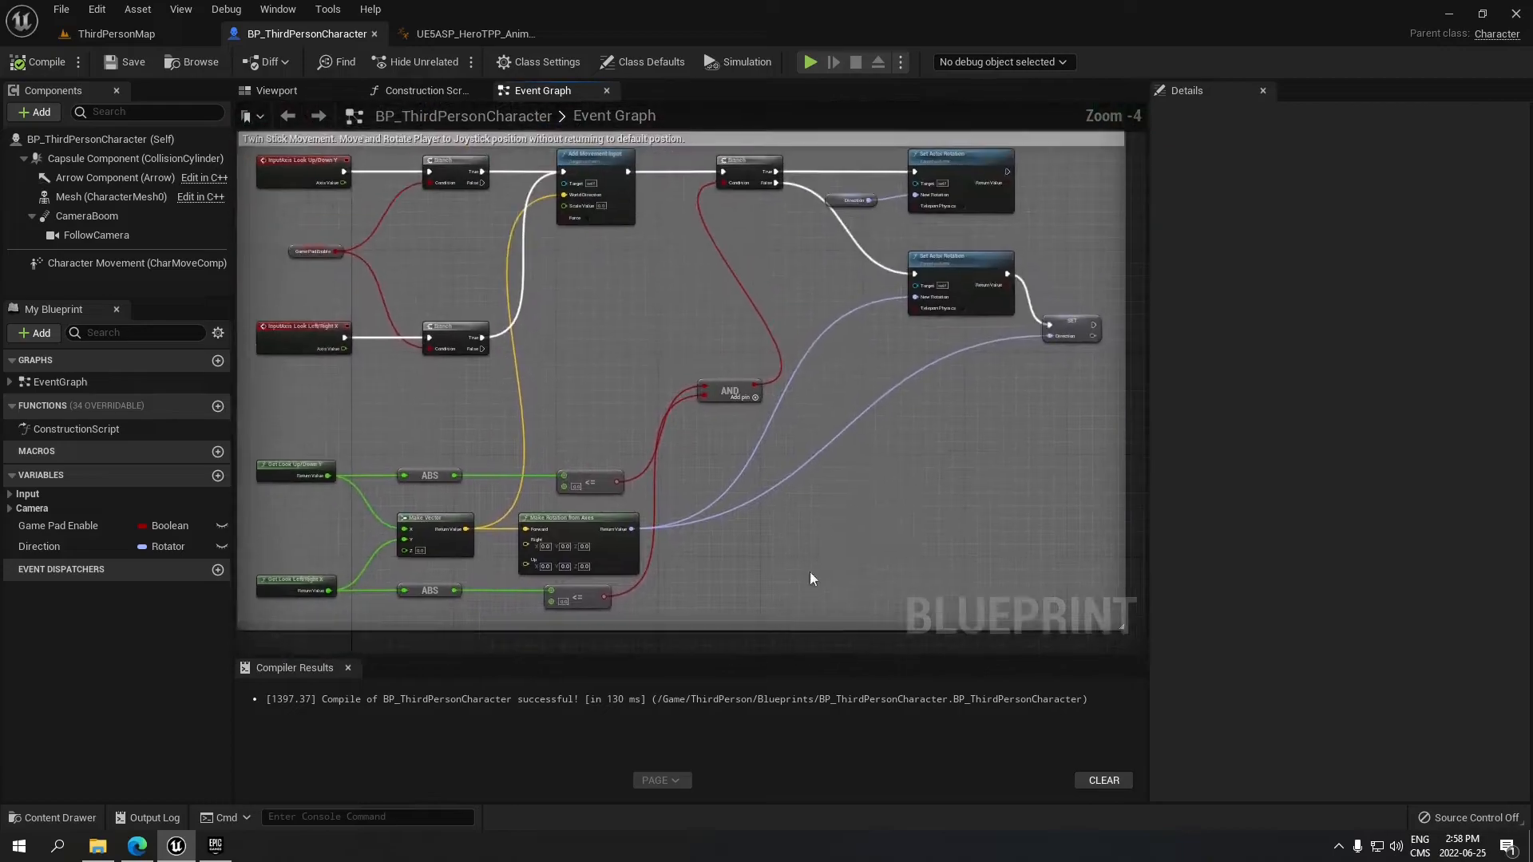
click(449, 31)
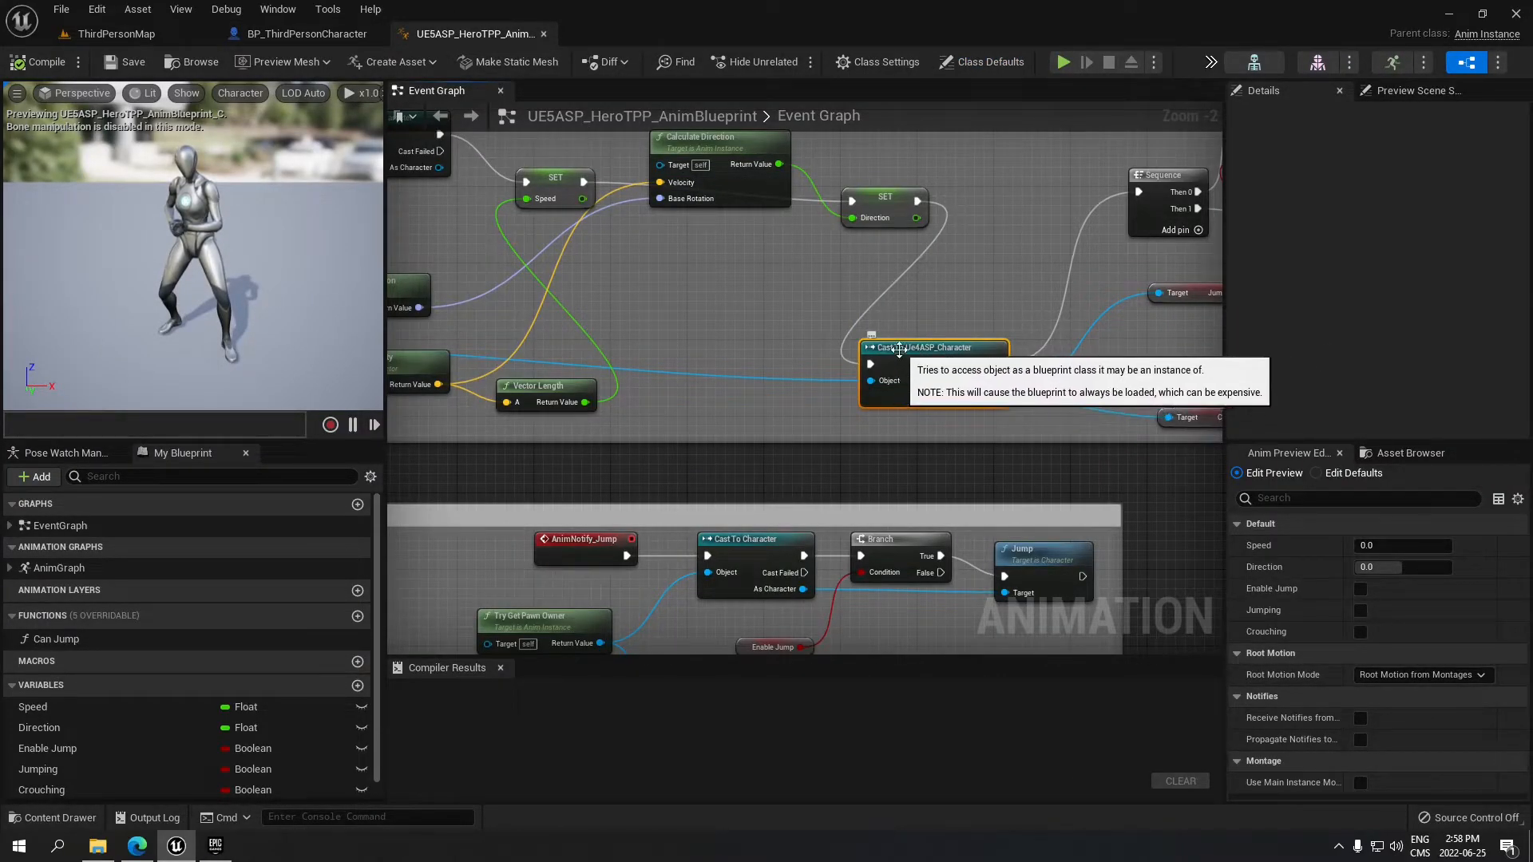
click(740, 350)
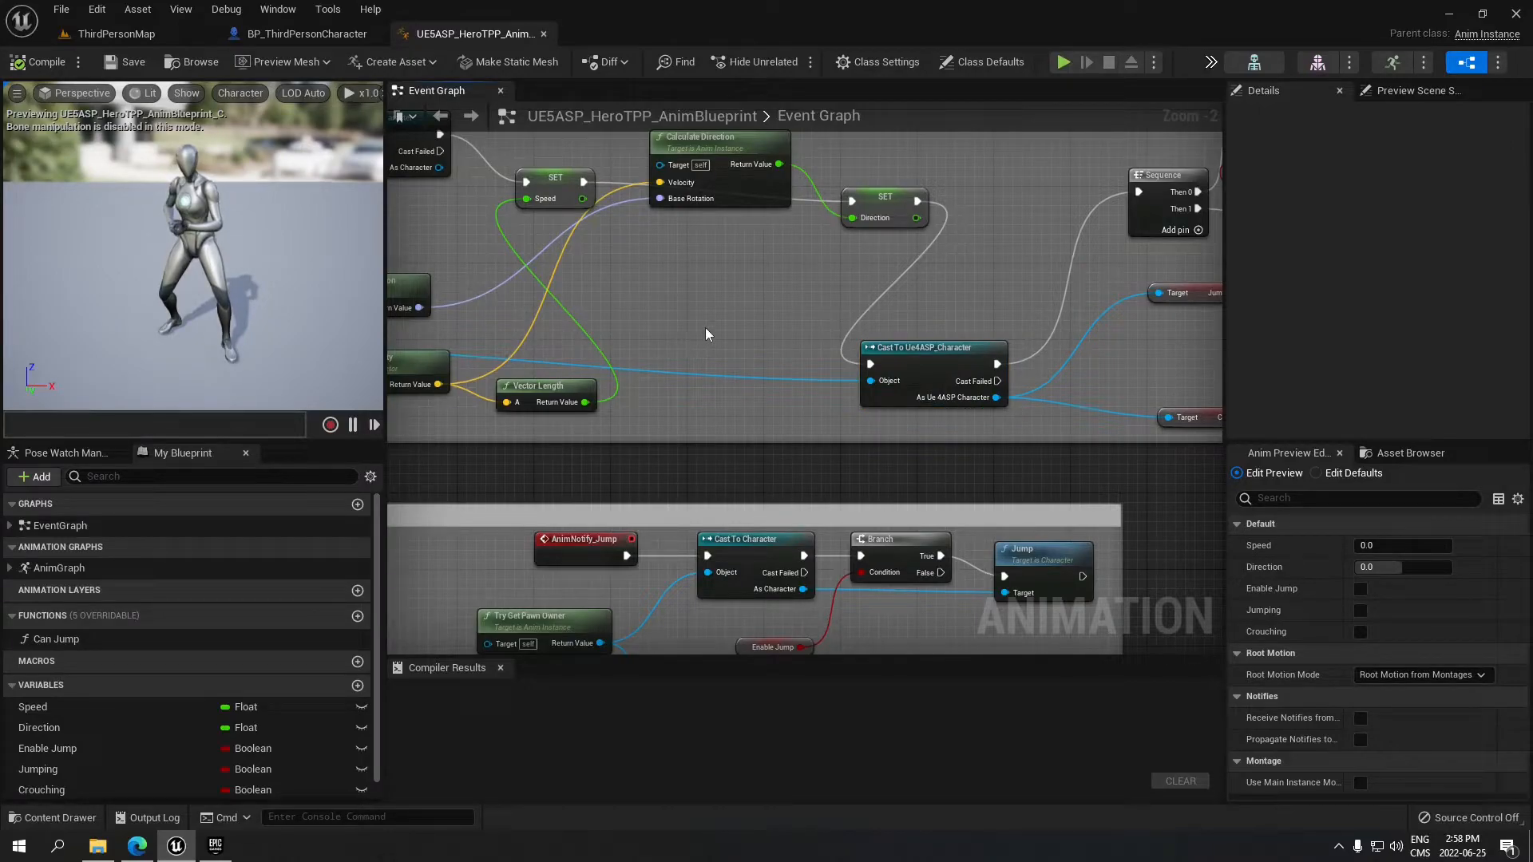
- Add a Cast To BP_ThirdPersonCharacter node just above the Cast To Ue4ASP_Character node
right_click(706, 329)
text(cast thirs)
key(BackSpace)
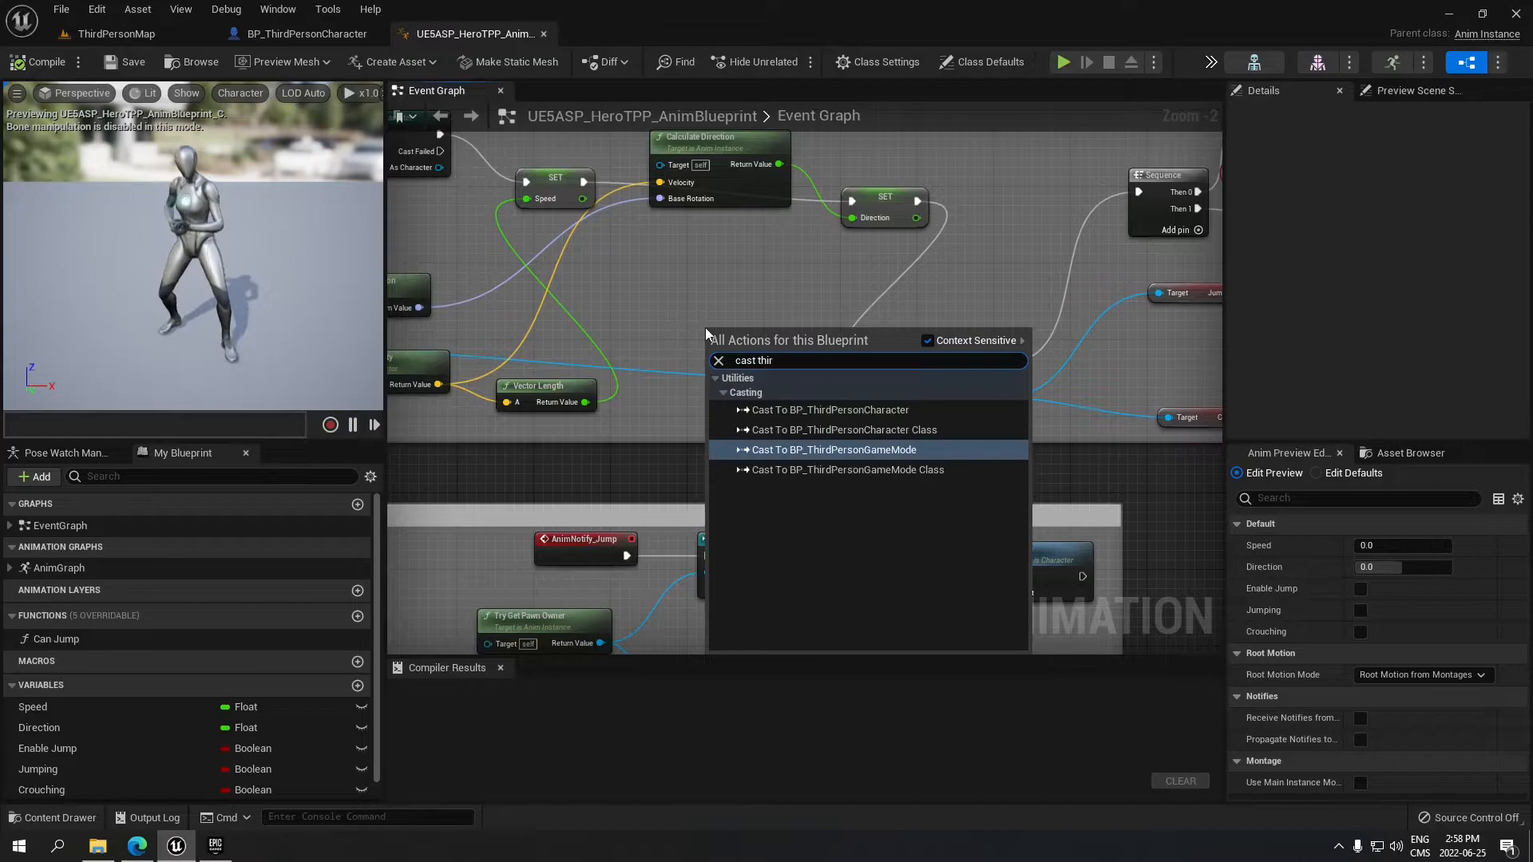
key(Up)
key(Up)
key(Return)
drag(816, 342, 830, 277)
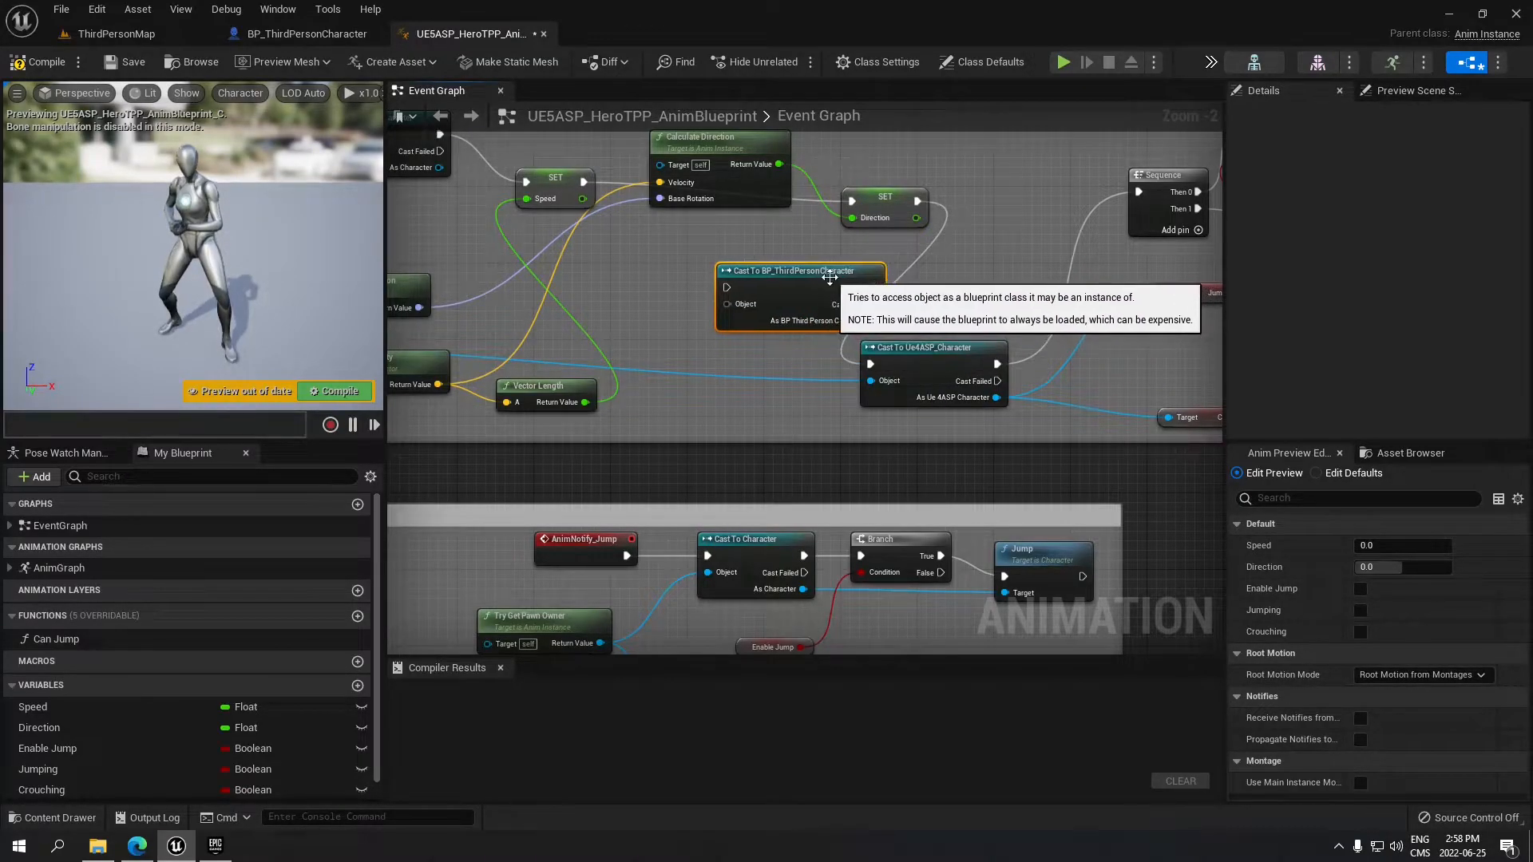
- Transfer the pawn owner object link and both execution links from the Ue4ASP_Character cast to the BP_ThirdPersonCharacter cast
alt+click(870, 381)
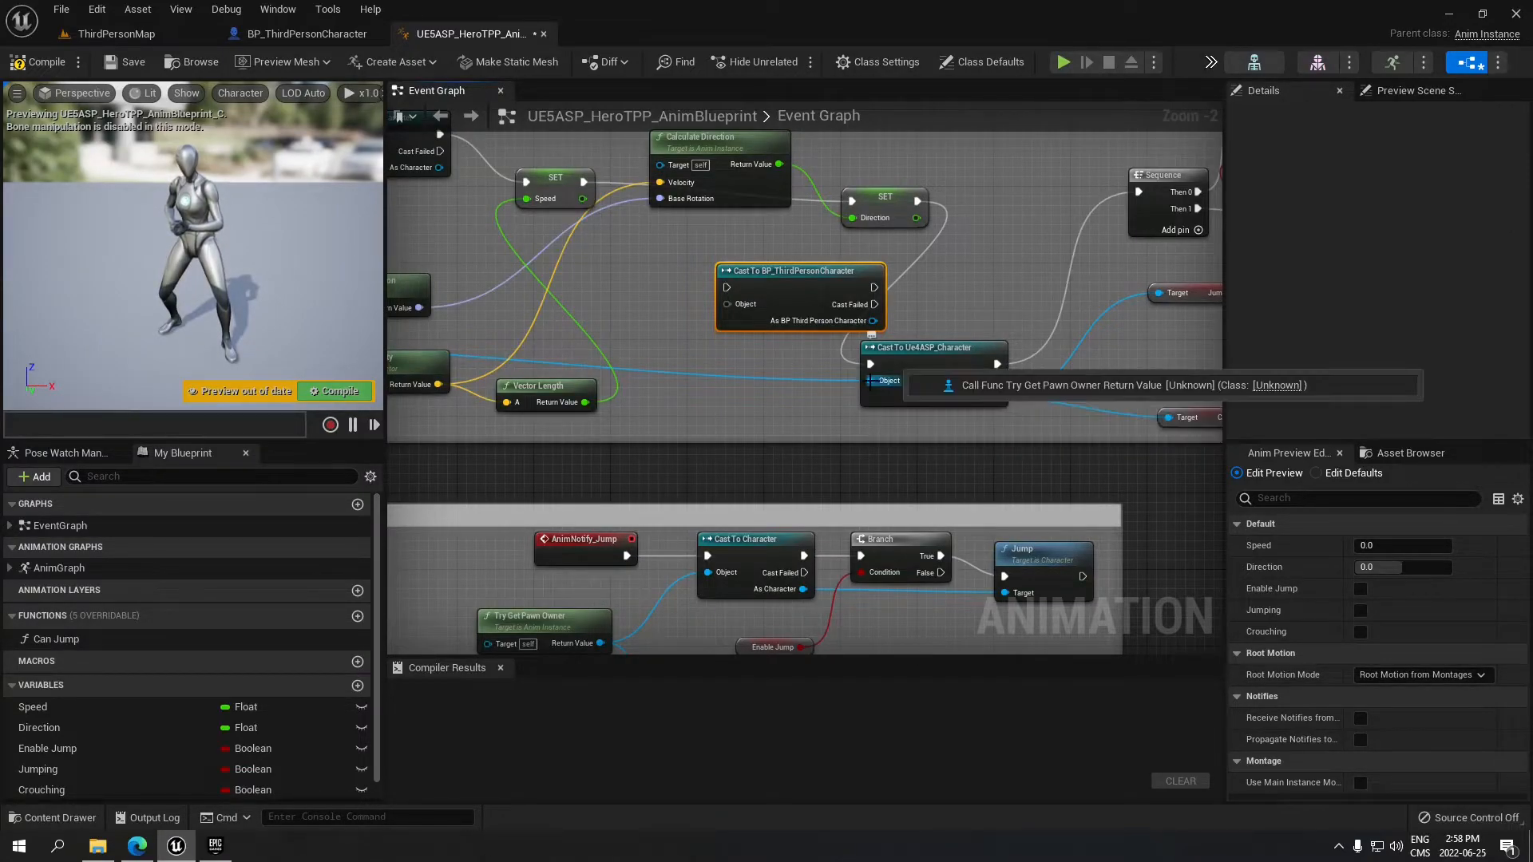
right_drag(652, 386, 824, 385)
drag(408, 345, 898, 306)
right_drag(1041, 340, 822, 333)
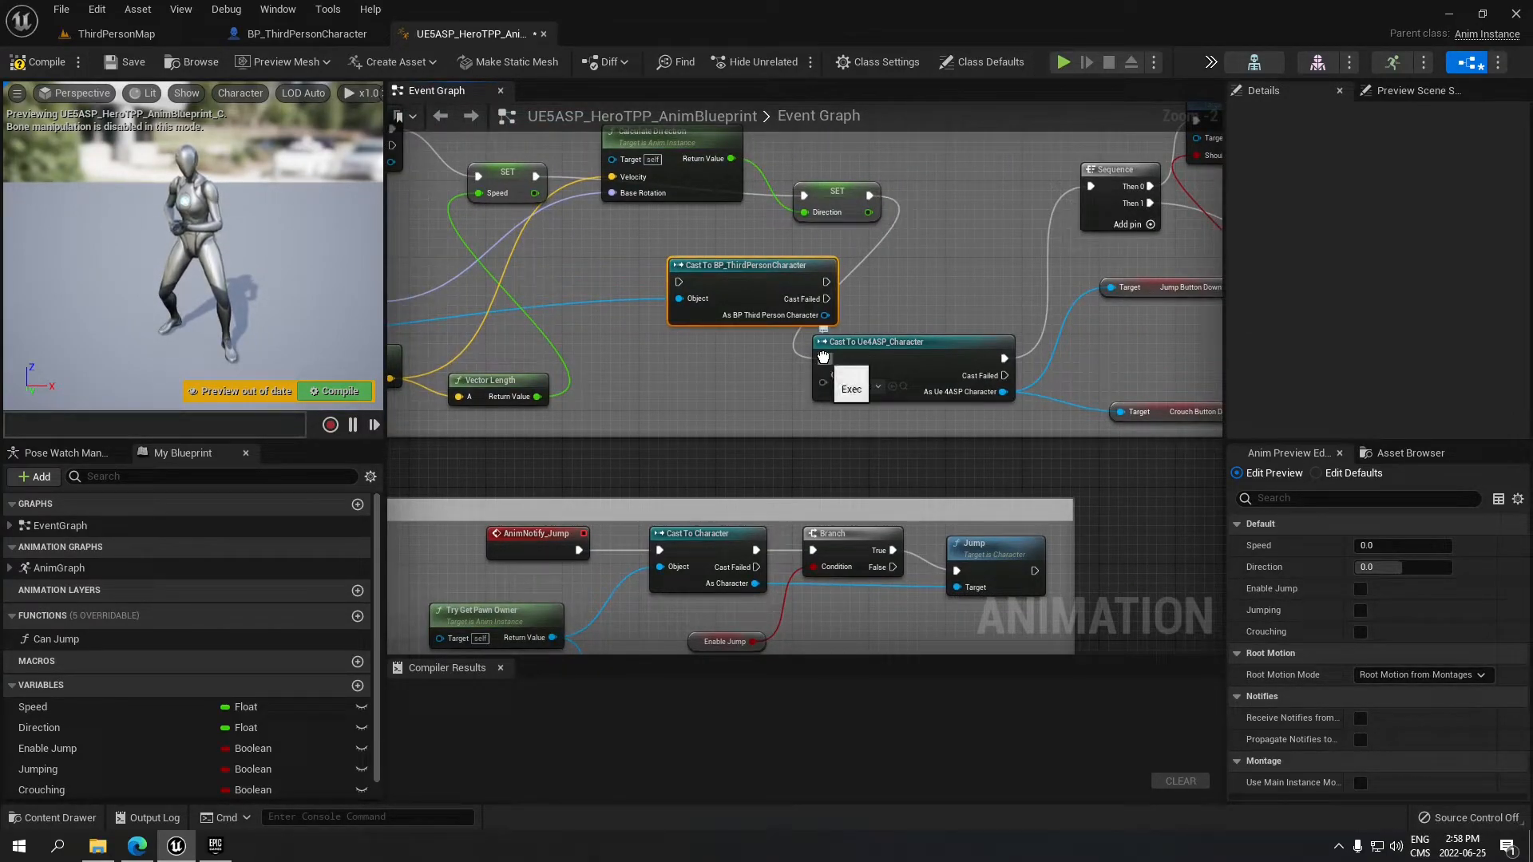
ctrl+drag(823, 356, 696, 282)
right_drag(942, 295, 845, 303)
ctrl+drag(910, 355, 729, 289)
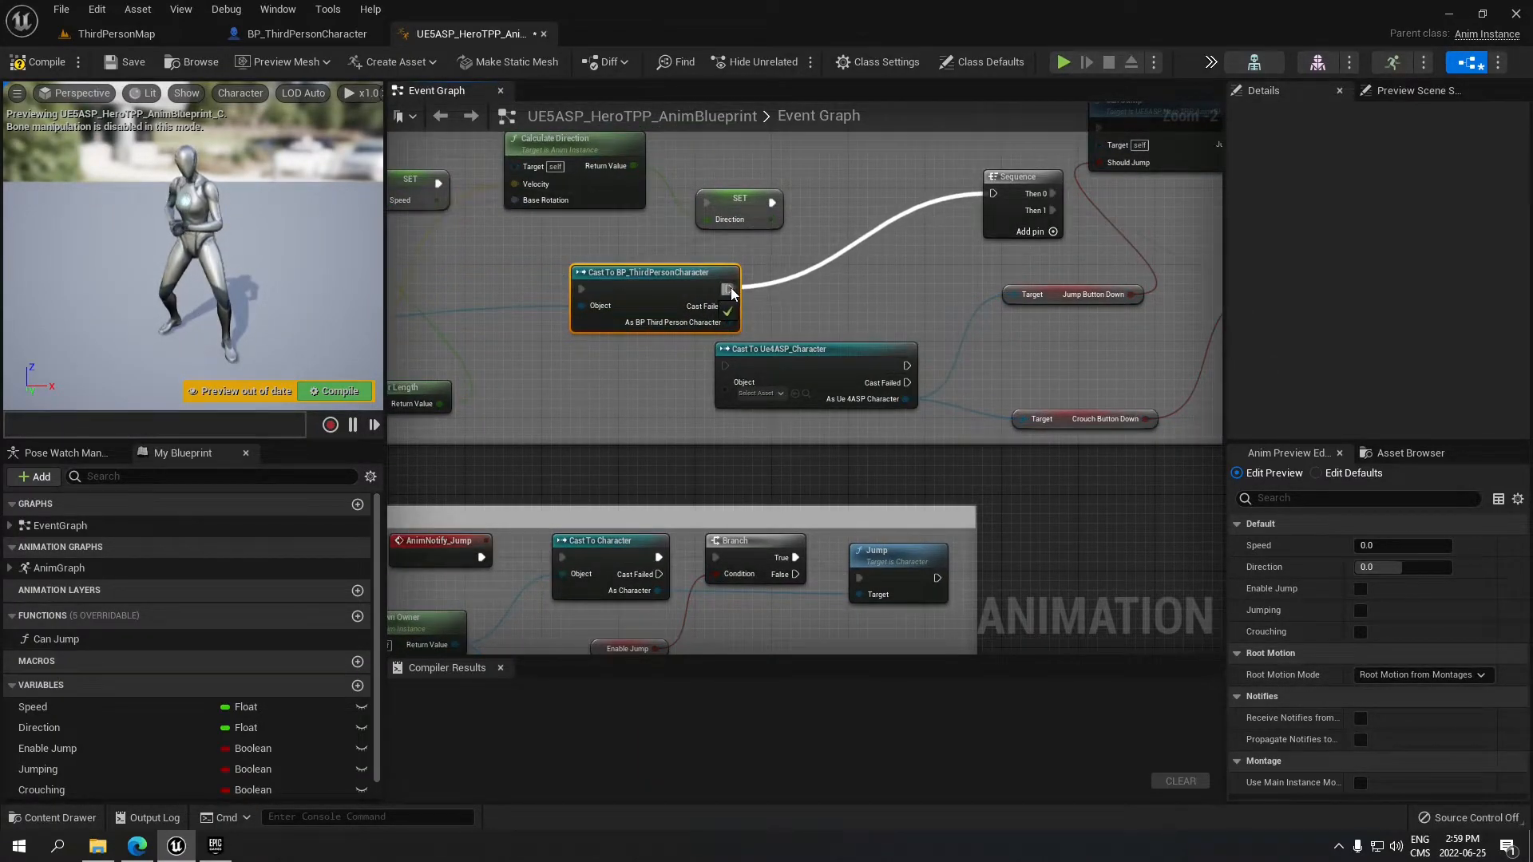
- Delete the disconnected Cast To Ue4ASP_Character node from the update section of the Event Graph
click(834, 351)
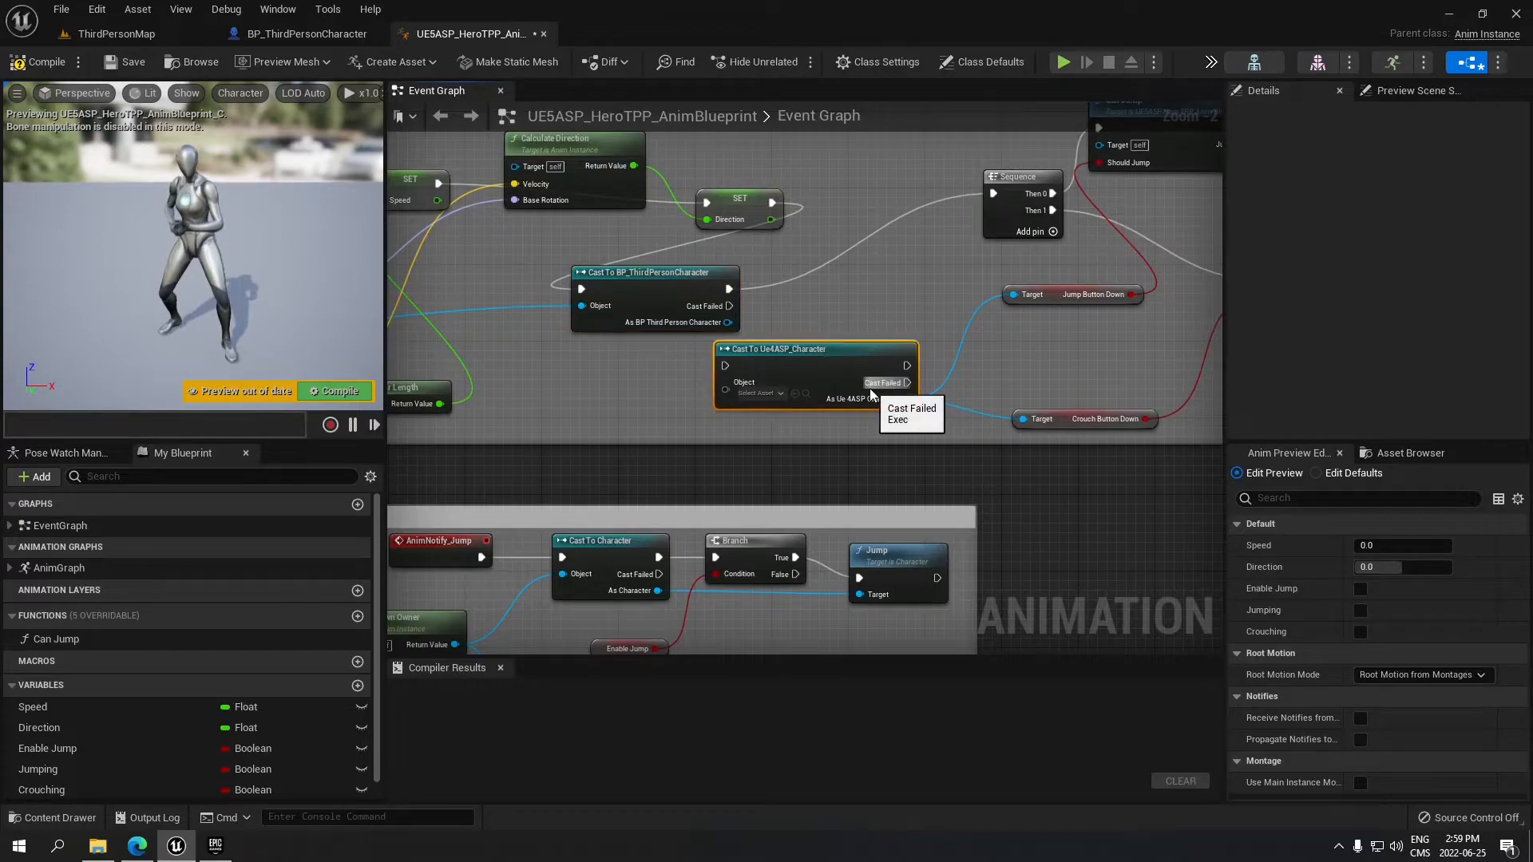
click(870, 326)
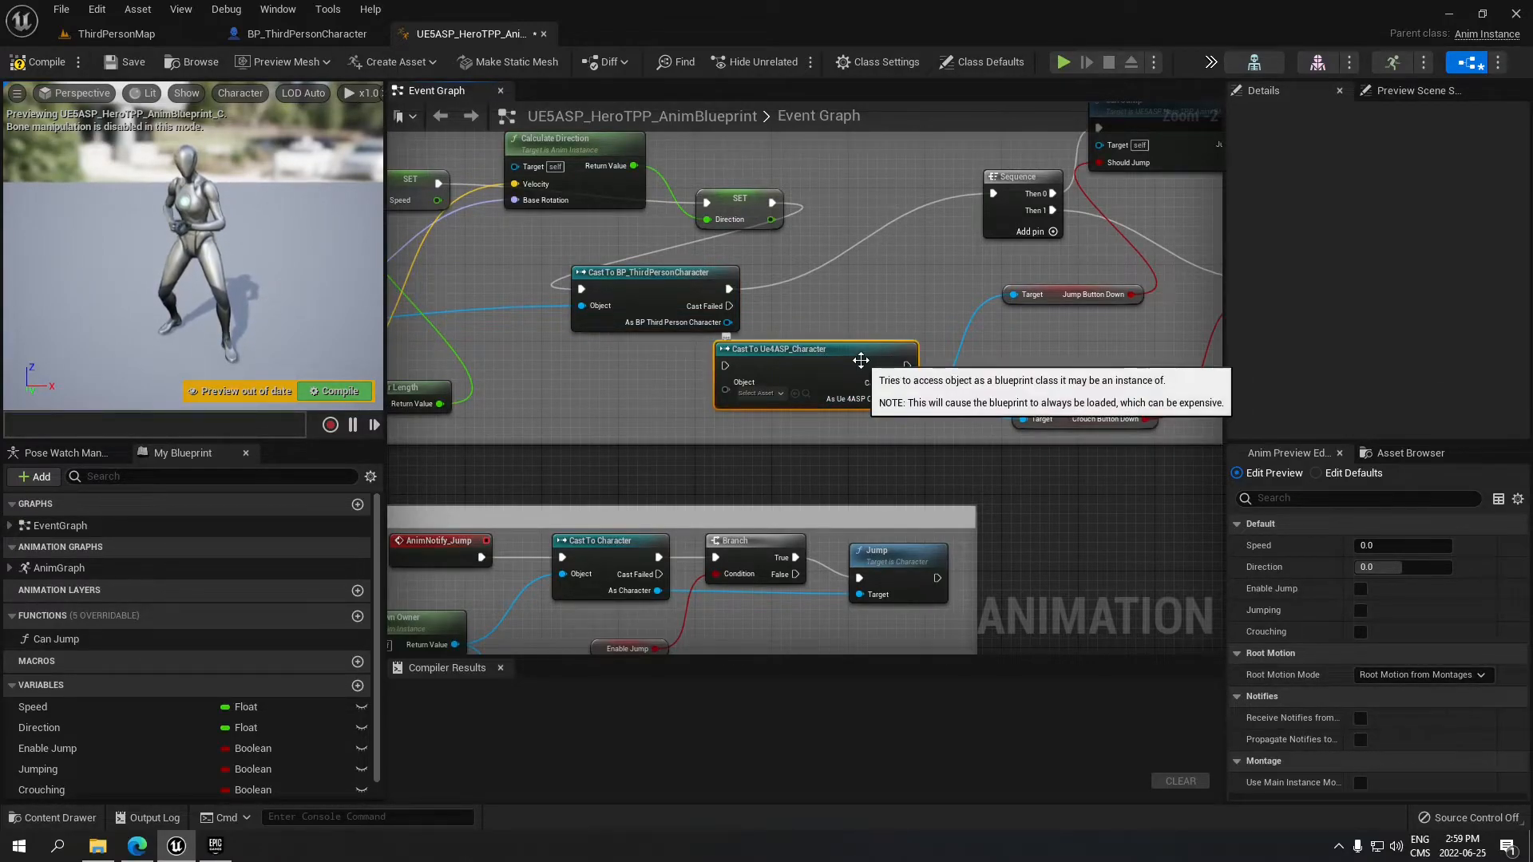
click(862, 365)
key(Delete)
- Disconnect Jump Button Down from the Should Jump input of the Can Jump node
right_drag(862, 366, 978, 232)
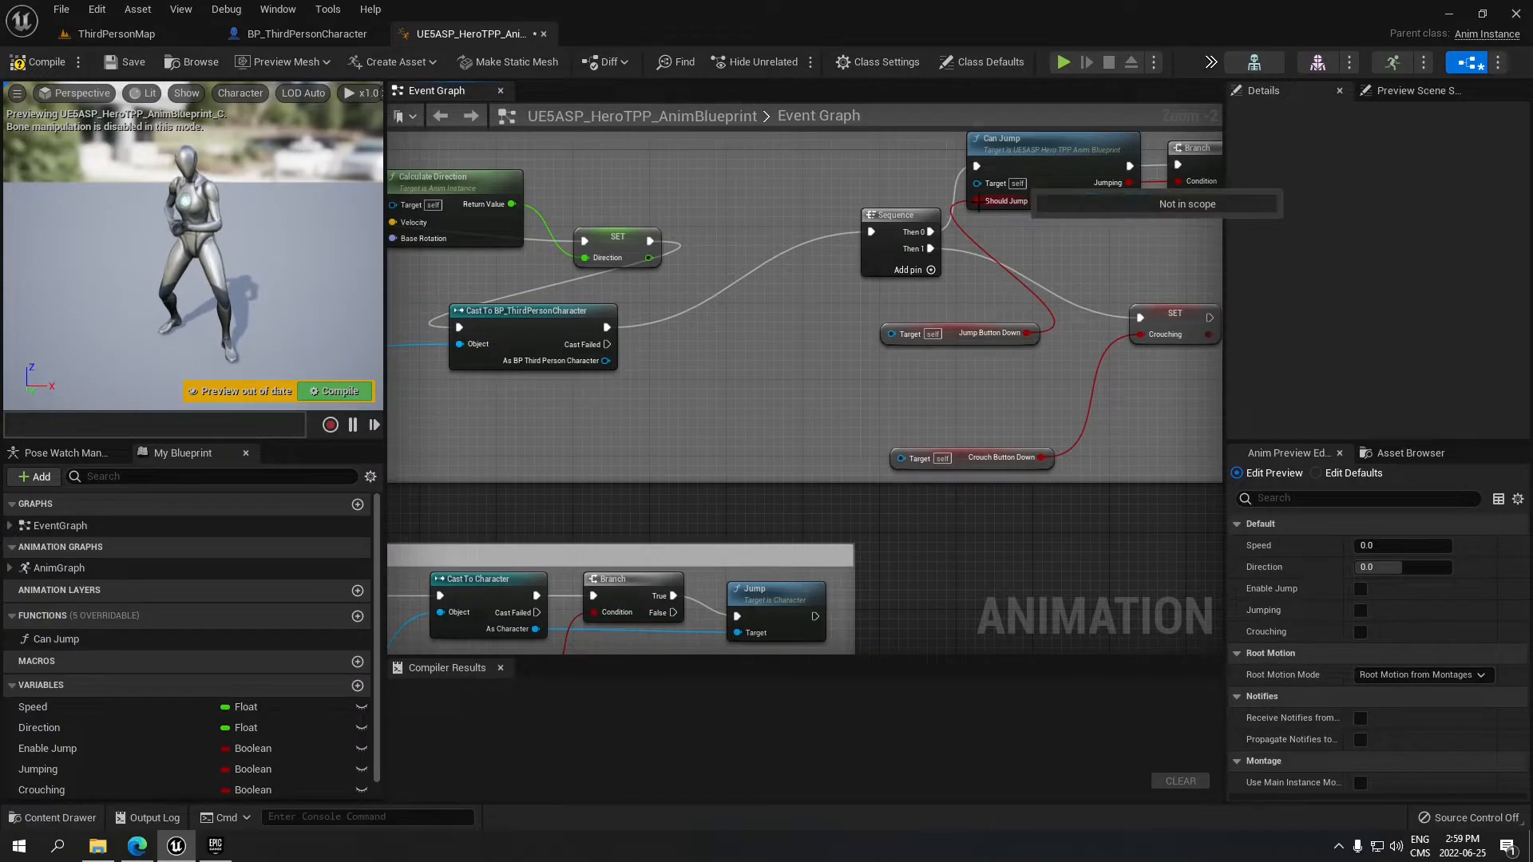
drag(977, 199, 979, 207)
drag(978, 201, 961, 256)
click(914, 311)
right_drag(729, 391, 678, 333)
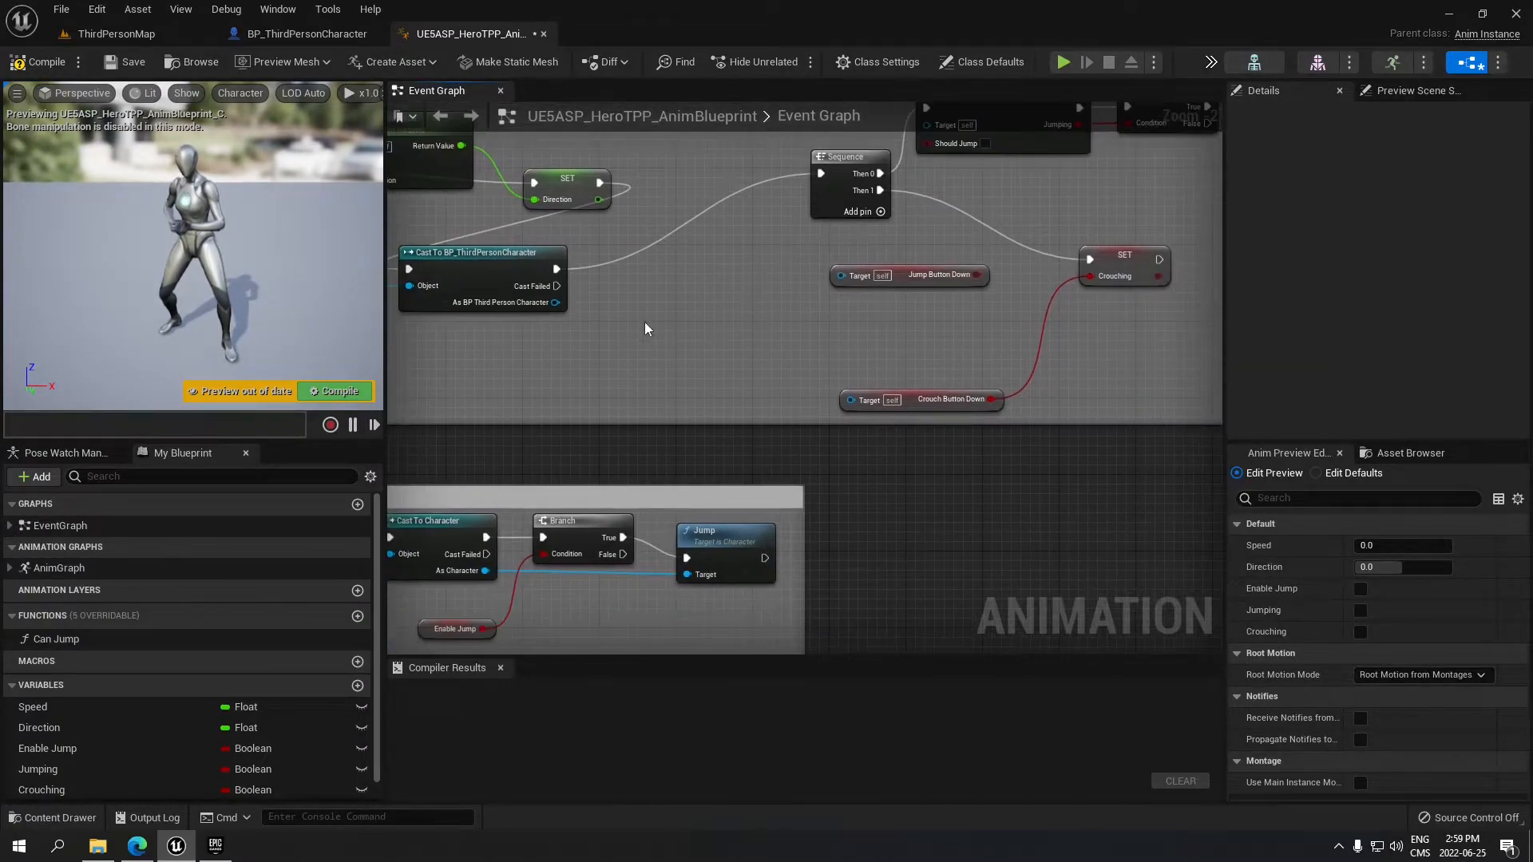
- Copy the Cast To BP_ThirdPersonCharacter node into the AnimNotify_Jump section, below its Cast To Ue4ASP_Character node
drag(501, 260, 557, 347)
right_drag(629, 286, 849, 103)
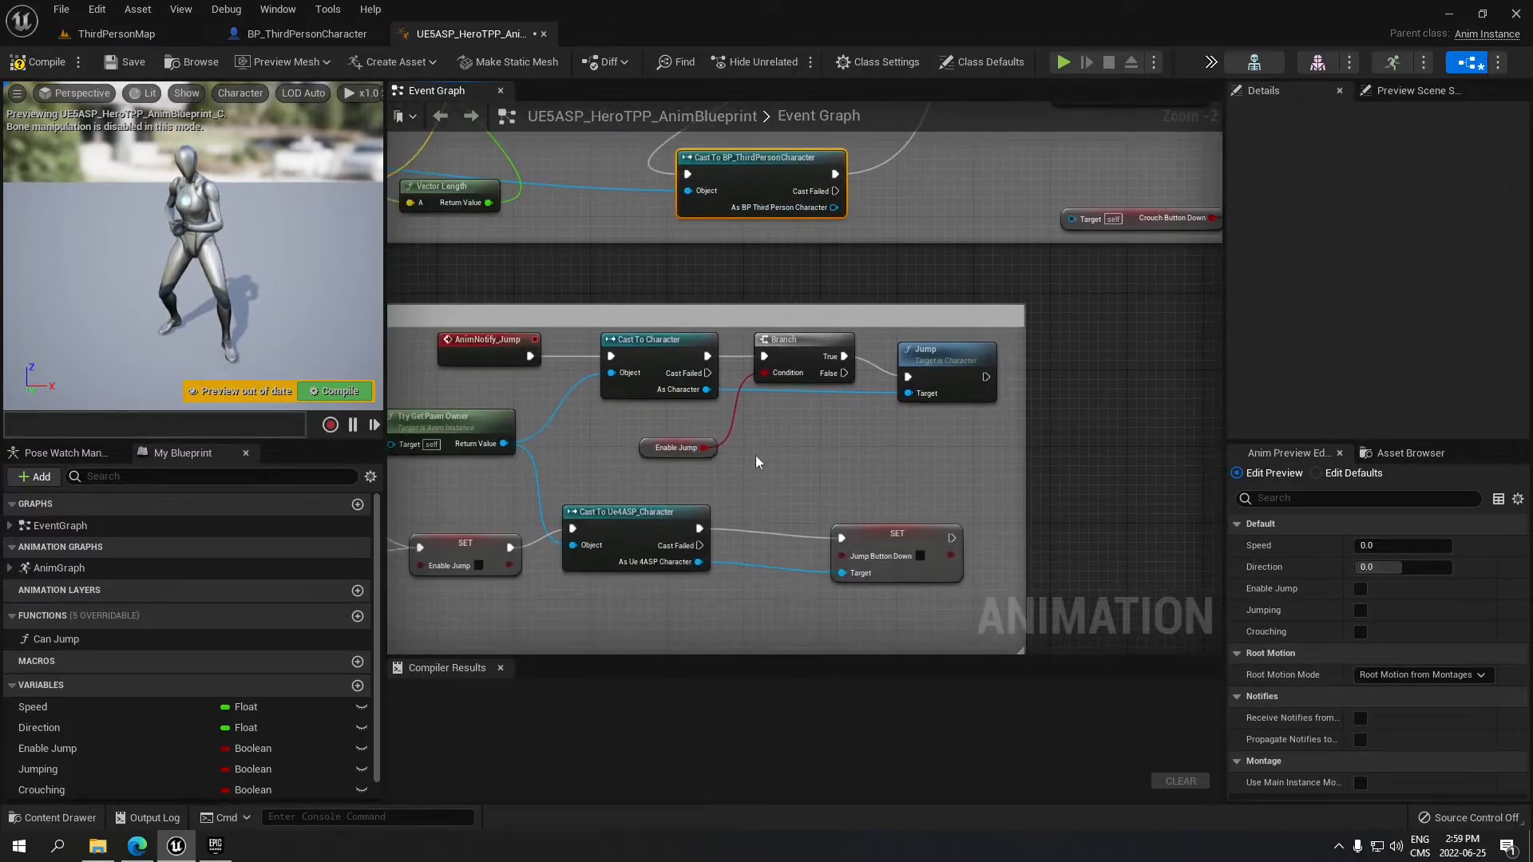
key(ctrl+v)
right_drag(748, 532, 782, 404)
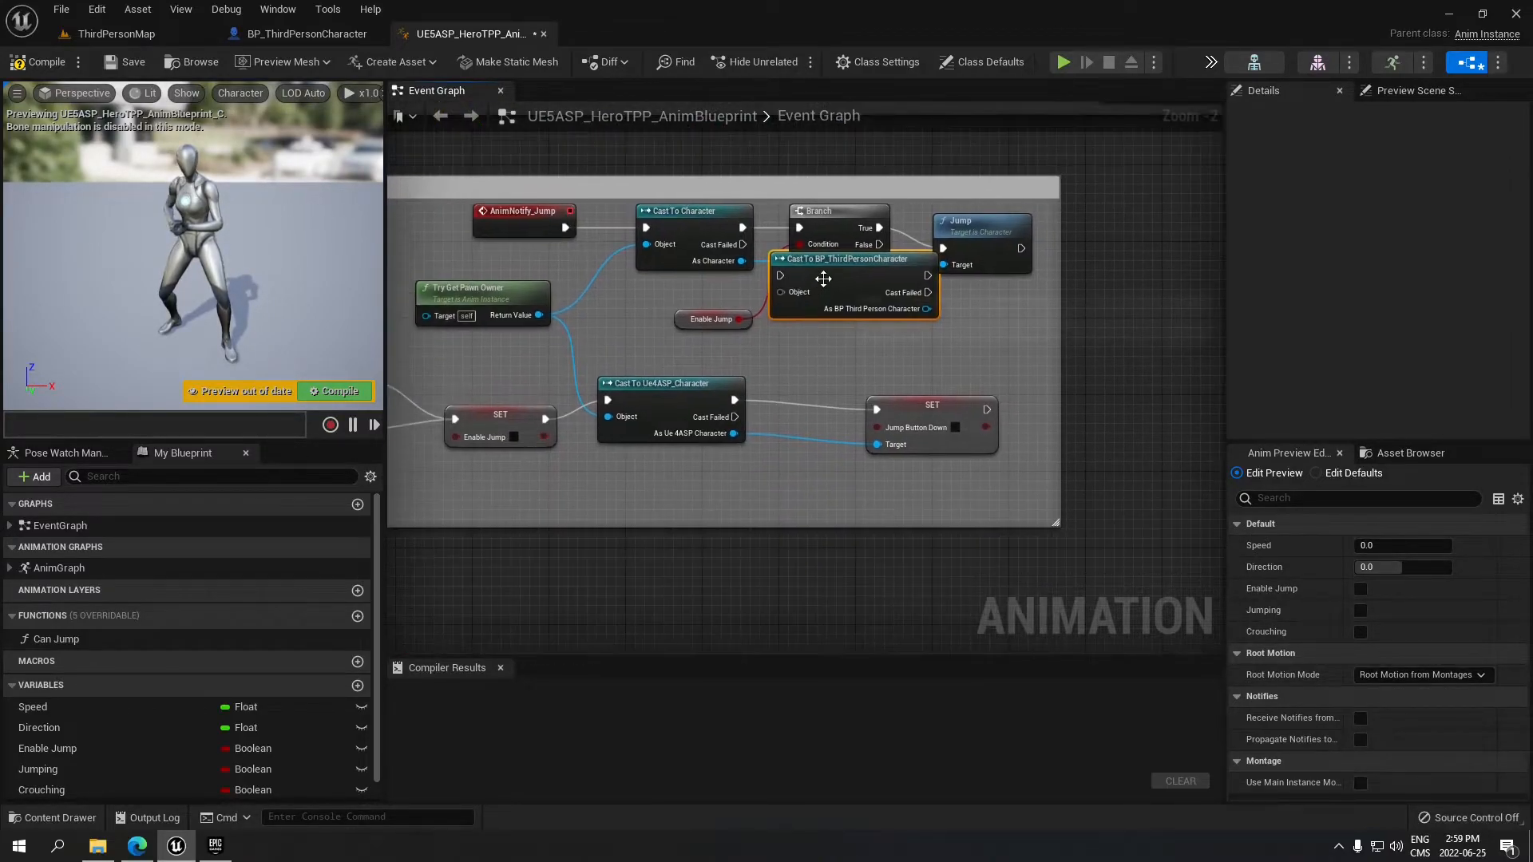
drag(838, 259, 702, 498)
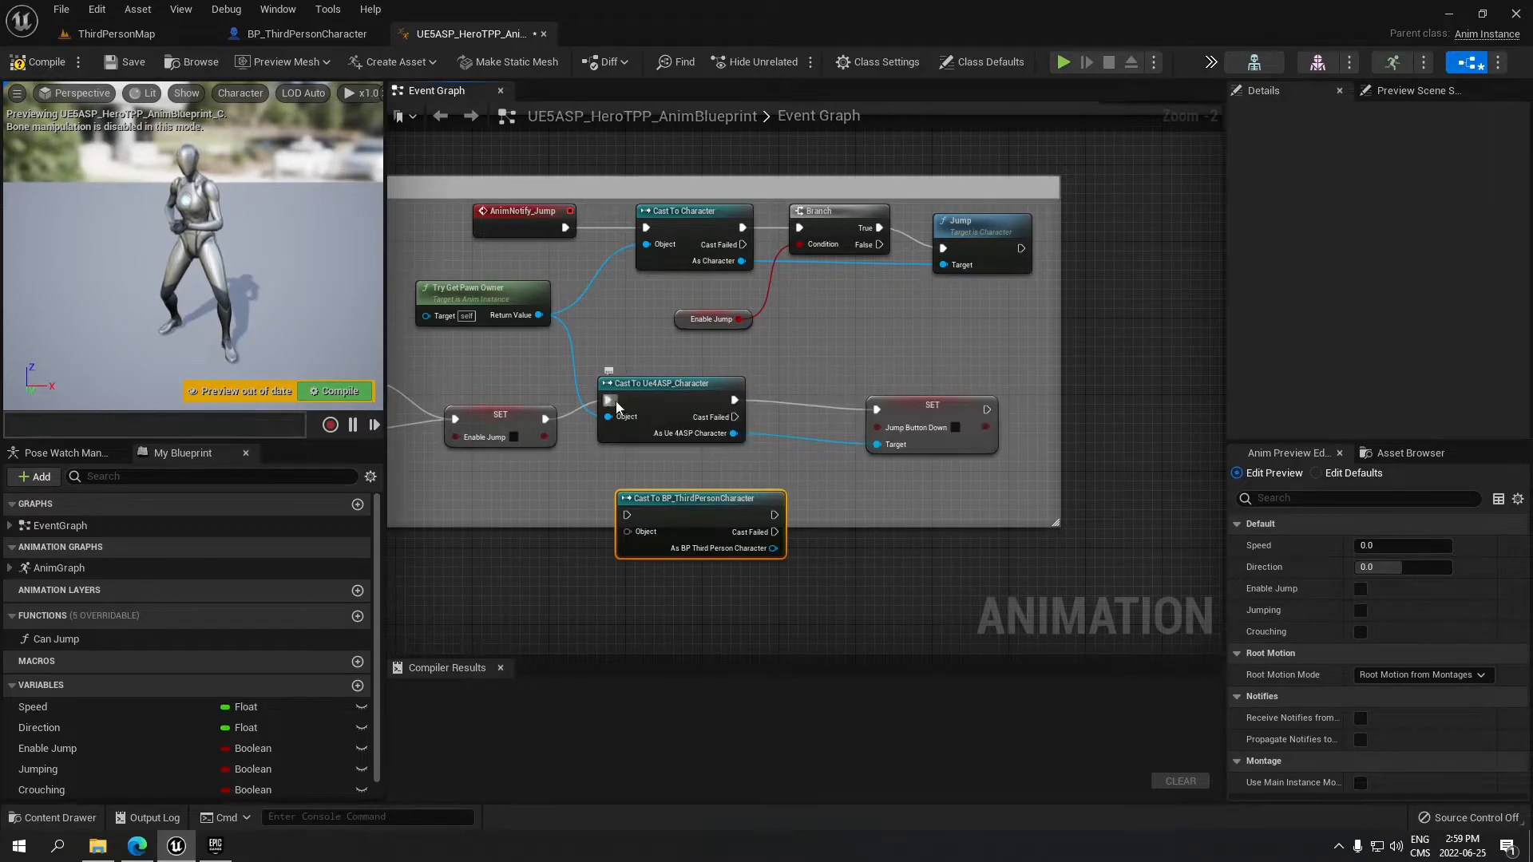
- Link SET Enable Jump and the pawn owner to the copied cast, then put it in place of the deleted Ue4ASP_Character cast
drag(545, 418, 629, 518)
ctrl+drag(609, 418, 627, 533)
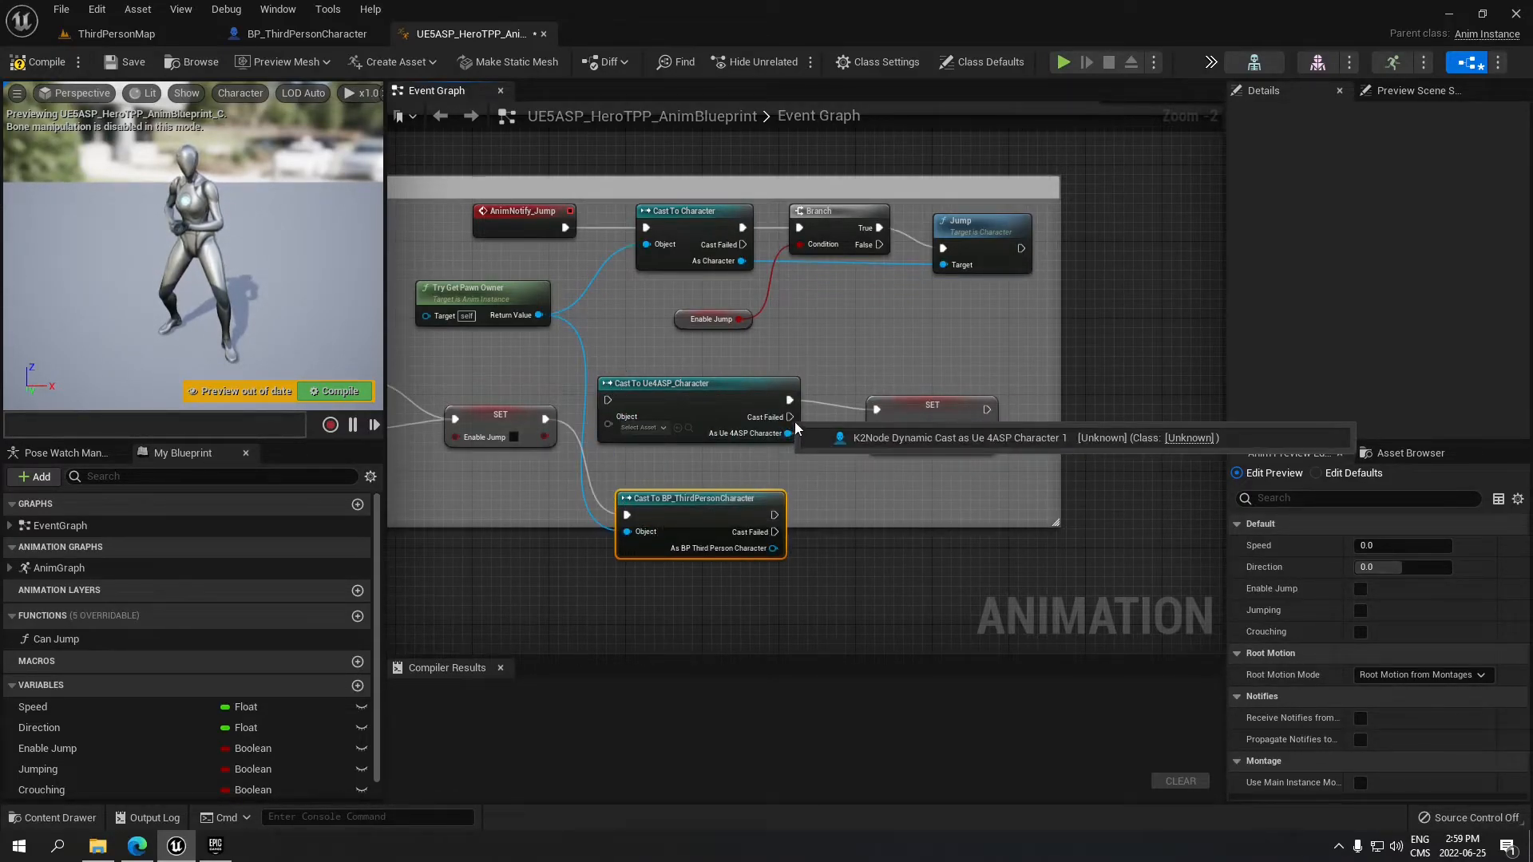
drag(748, 367, 826, 467)
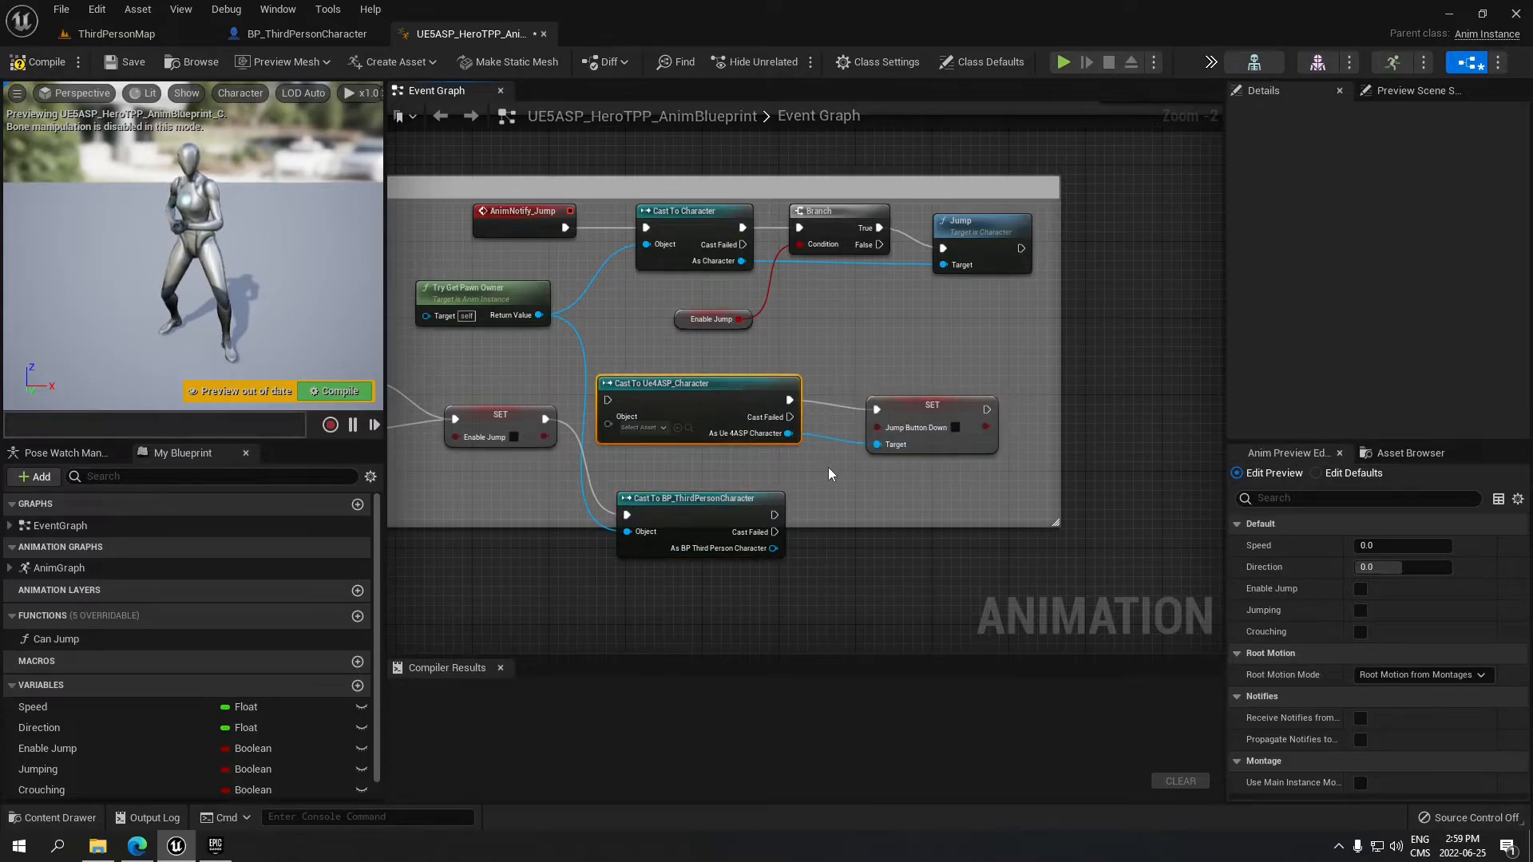
key(Delete)
drag(751, 499, 778, 393)
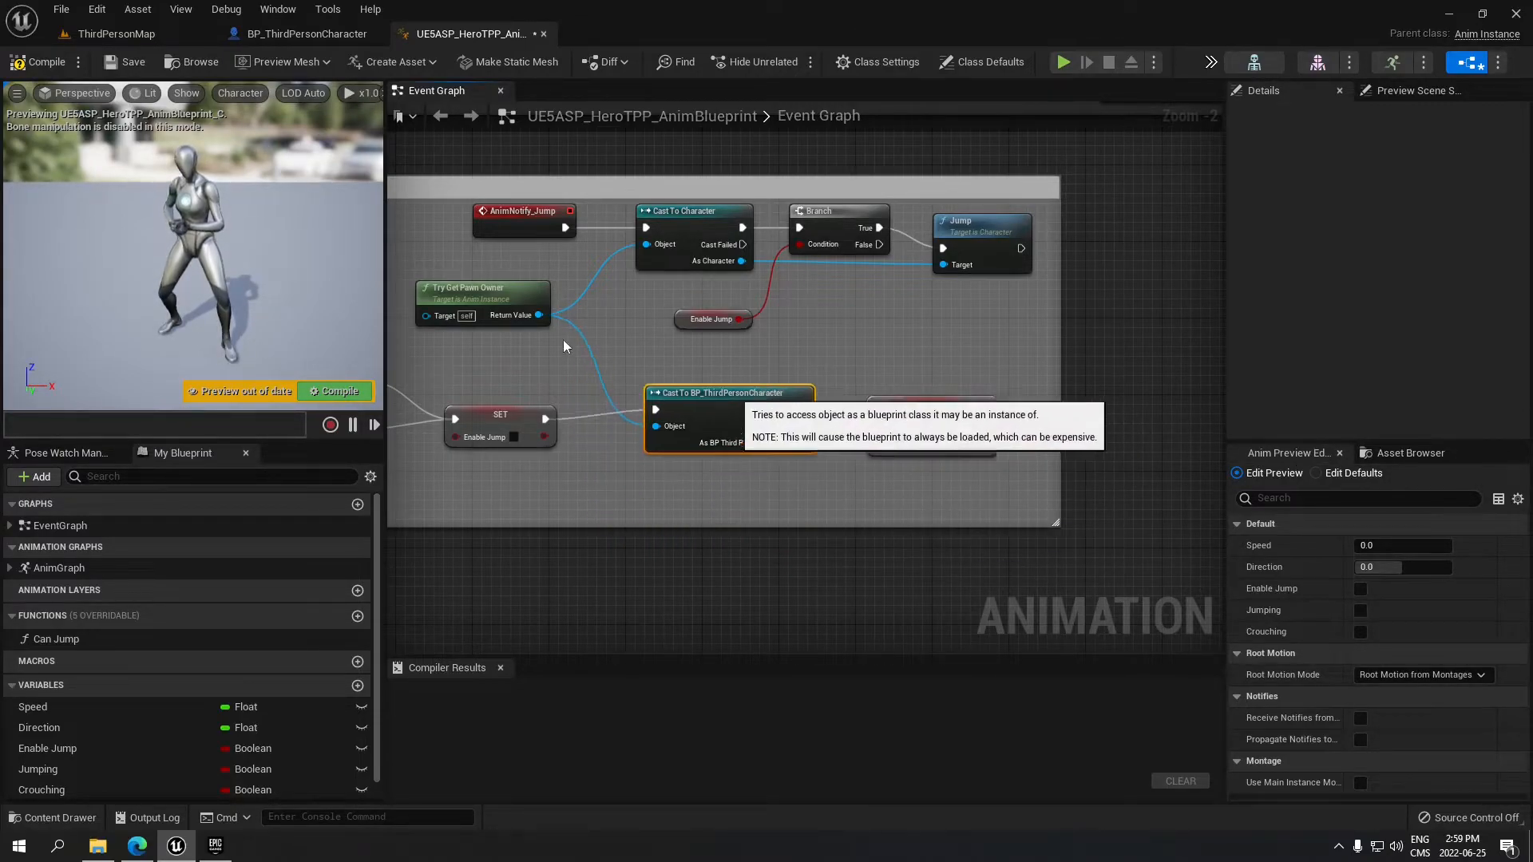
- Disconnect Crouch Button Down from the SET Crouching node and compile the animation blueprint
click(38, 62)
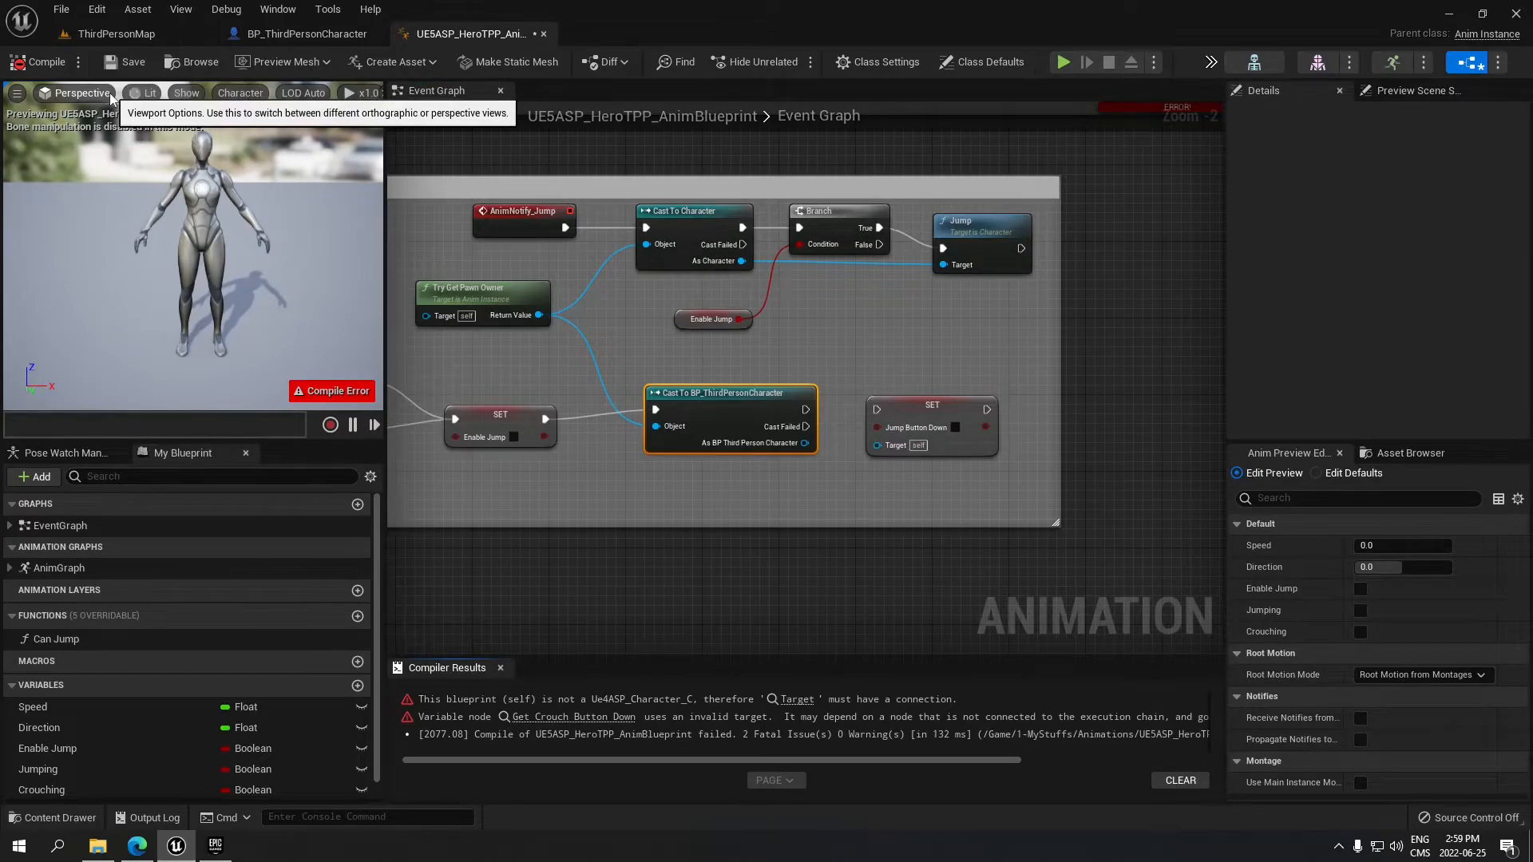
right_drag(990, 293, 768, 507)
right_drag(944, 343, 918, 424)
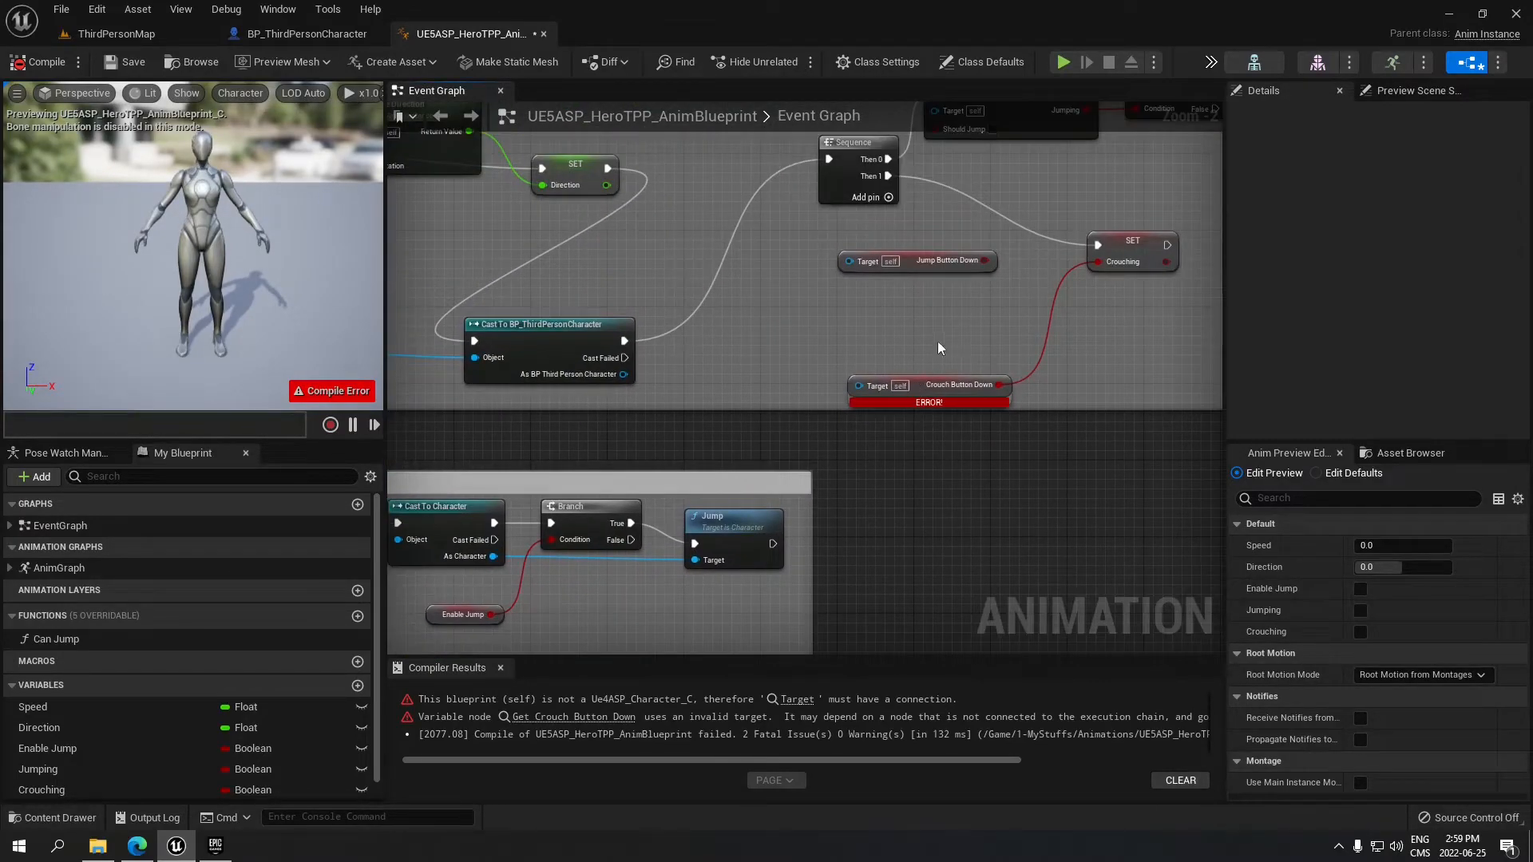
right_drag(937, 351, 894, 398)
drag(727, 311, 945, 445)
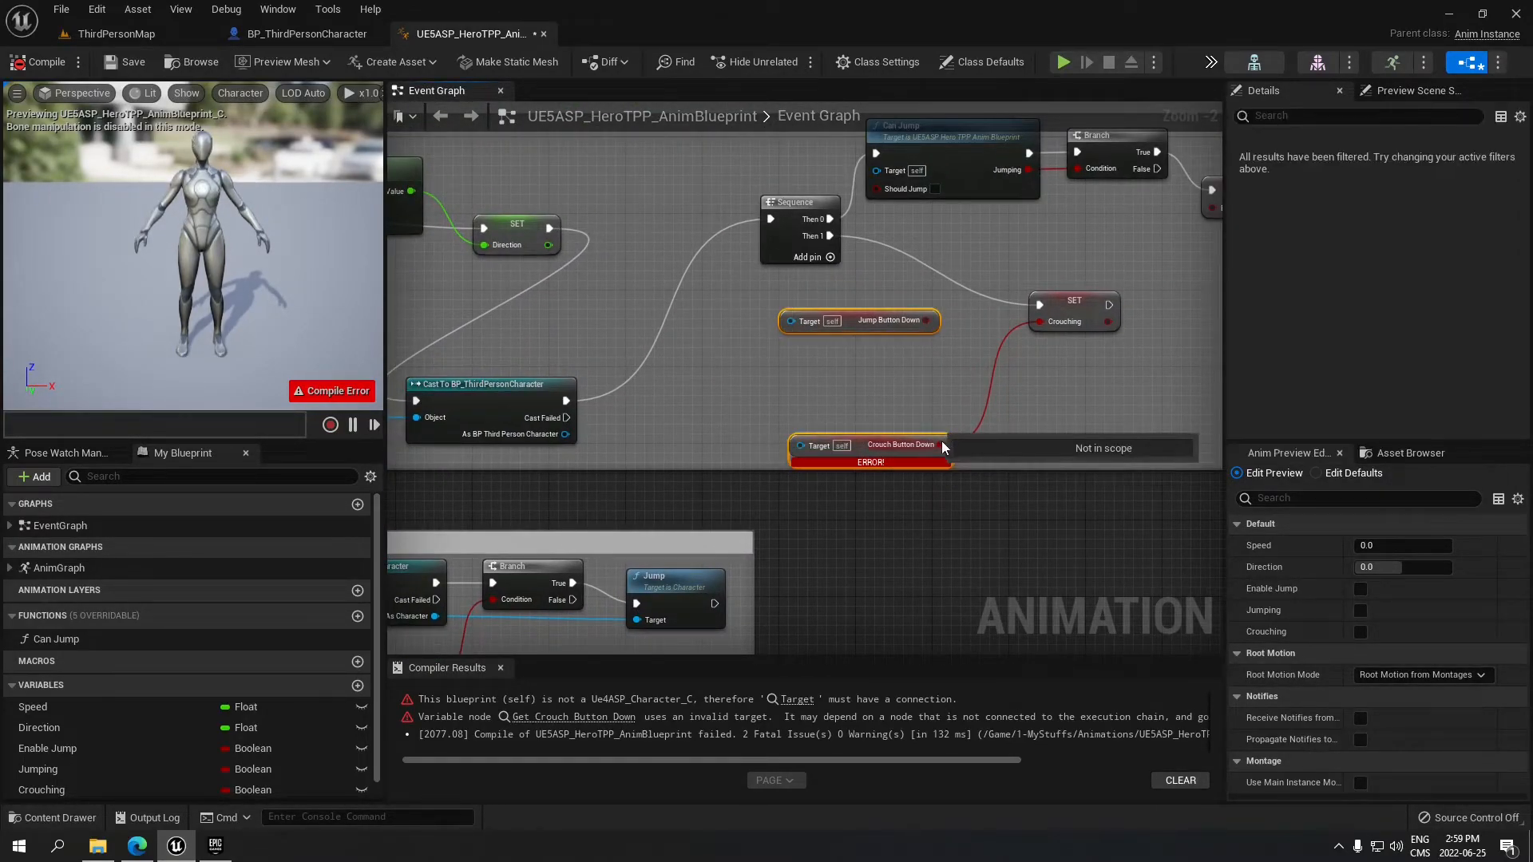
alt+click(942, 445)
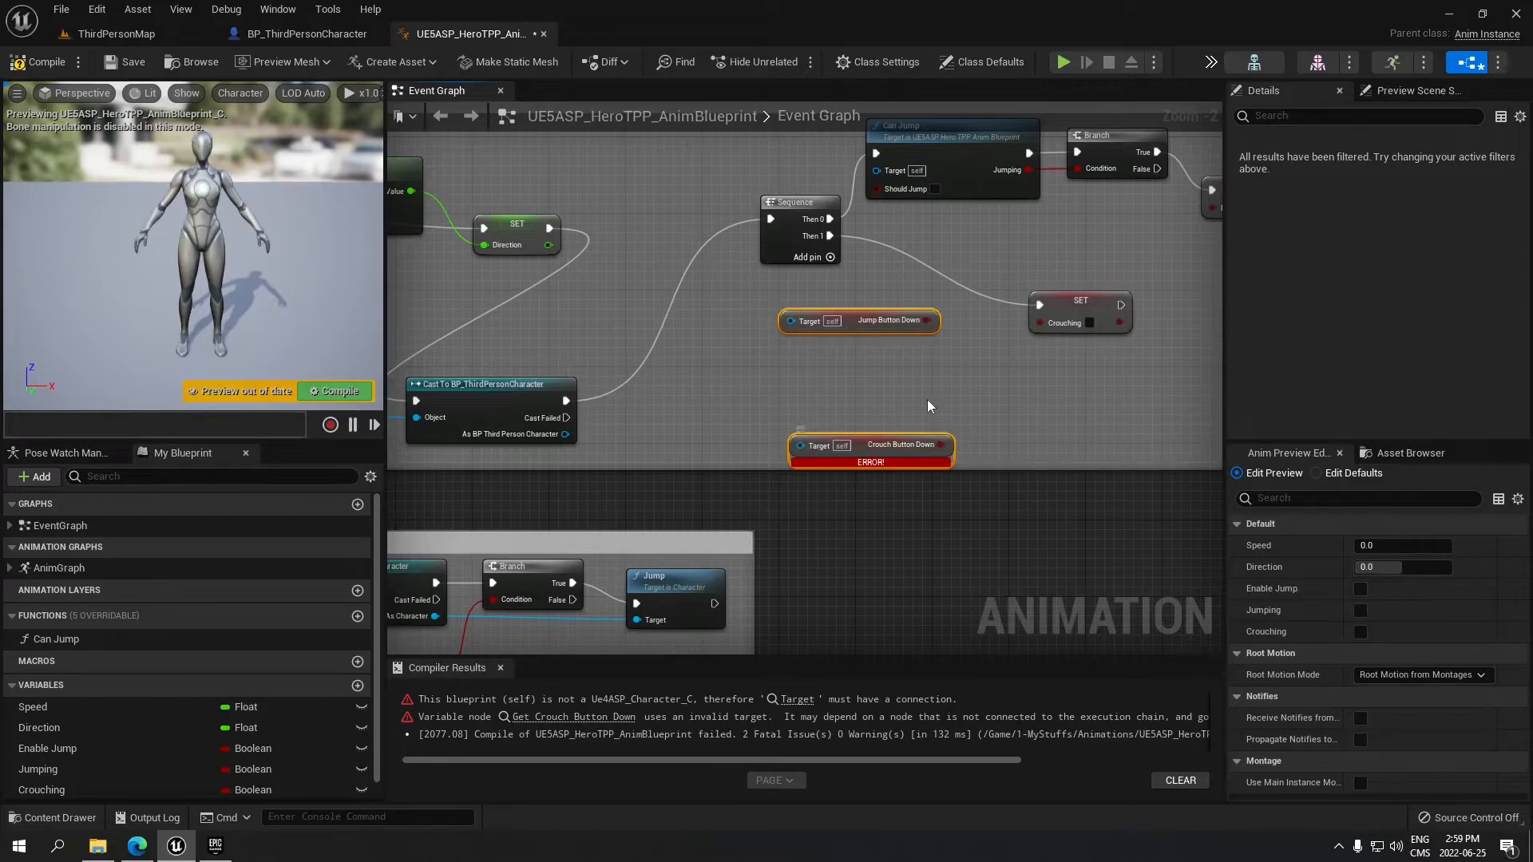
click(38, 64)
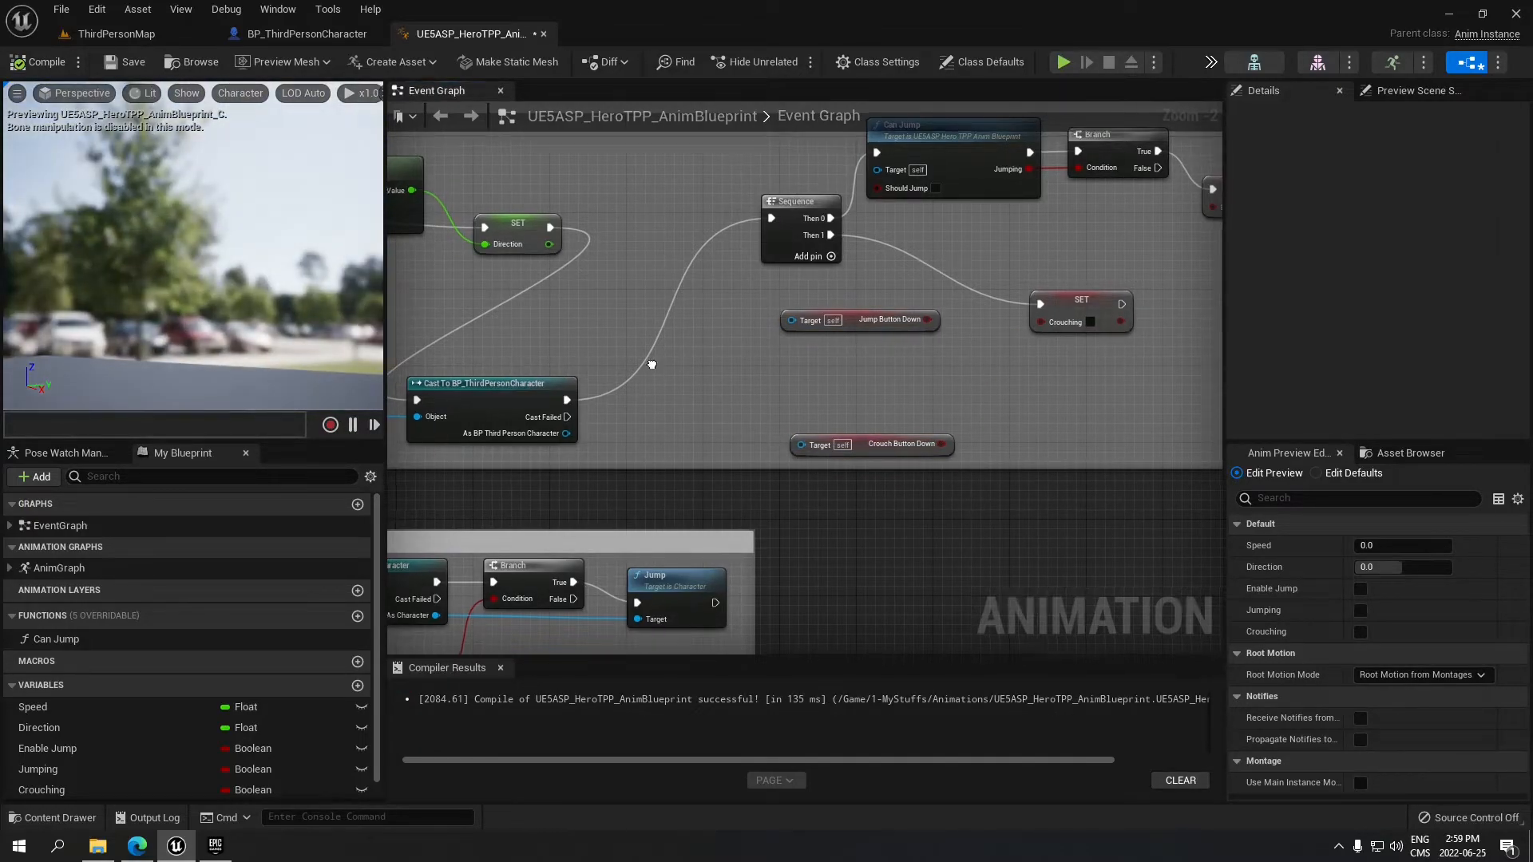
right_drag(526, 391, 712, 174)
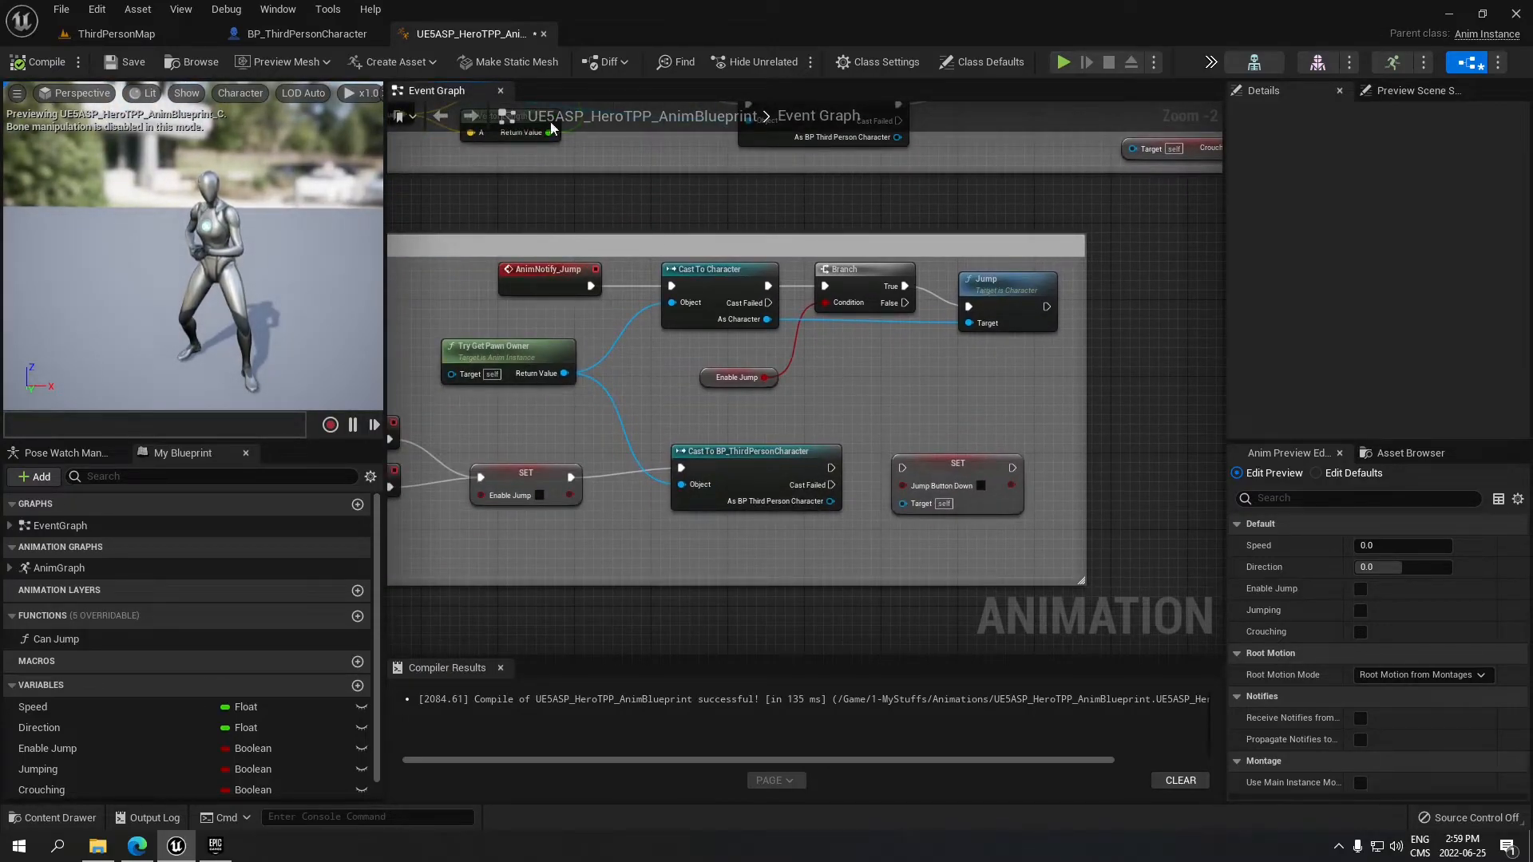
click(57, 67)
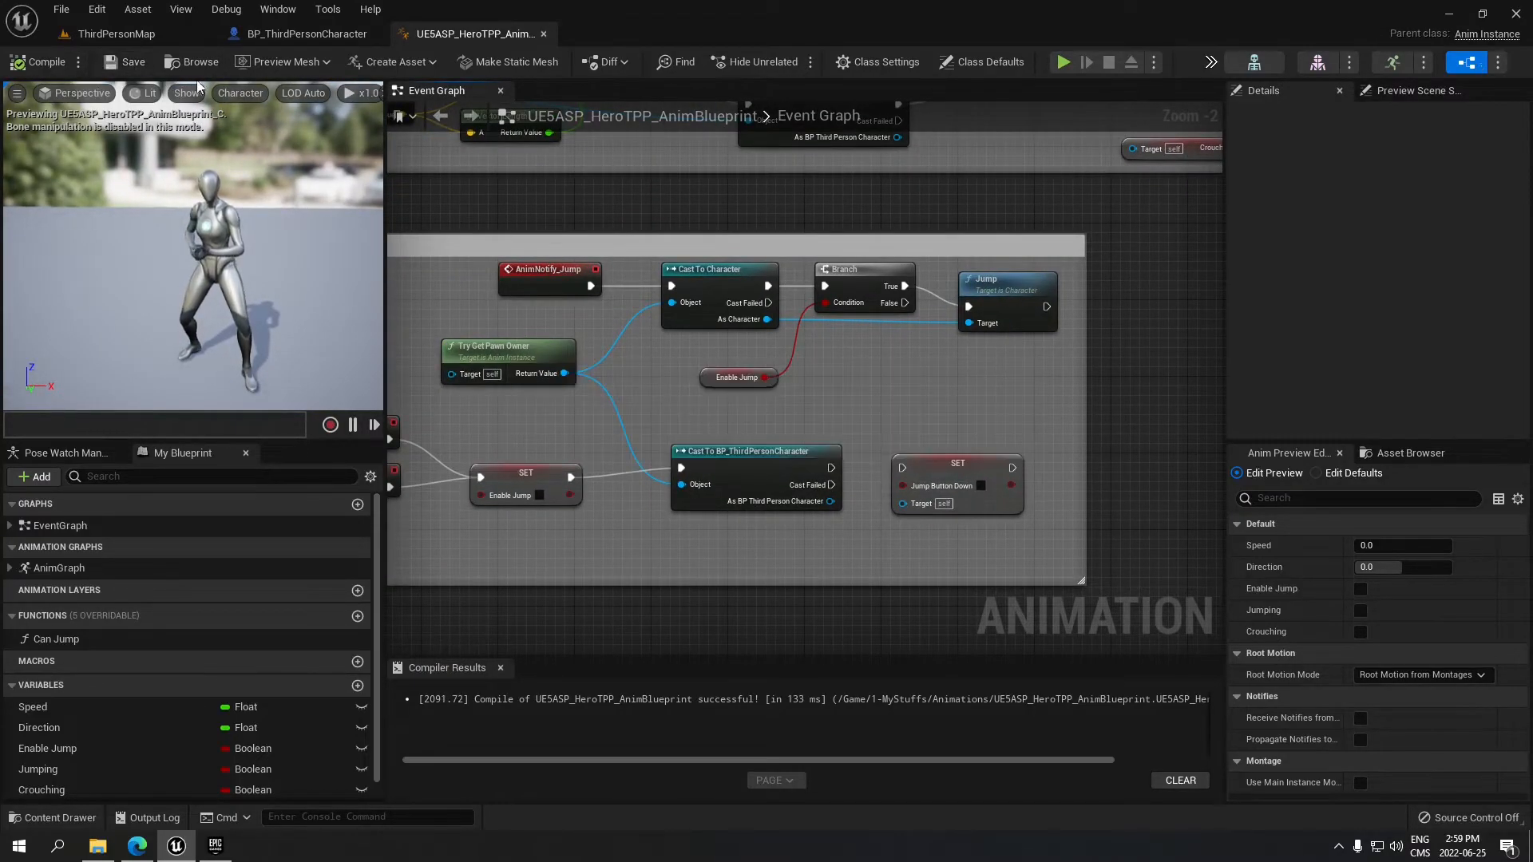
- Set the Anim Class of BP_ThirdPersonCharacter's Mesh to UE5ASP_HeroTPP_AnimBlueprint, then compile and save
click(299, 35)
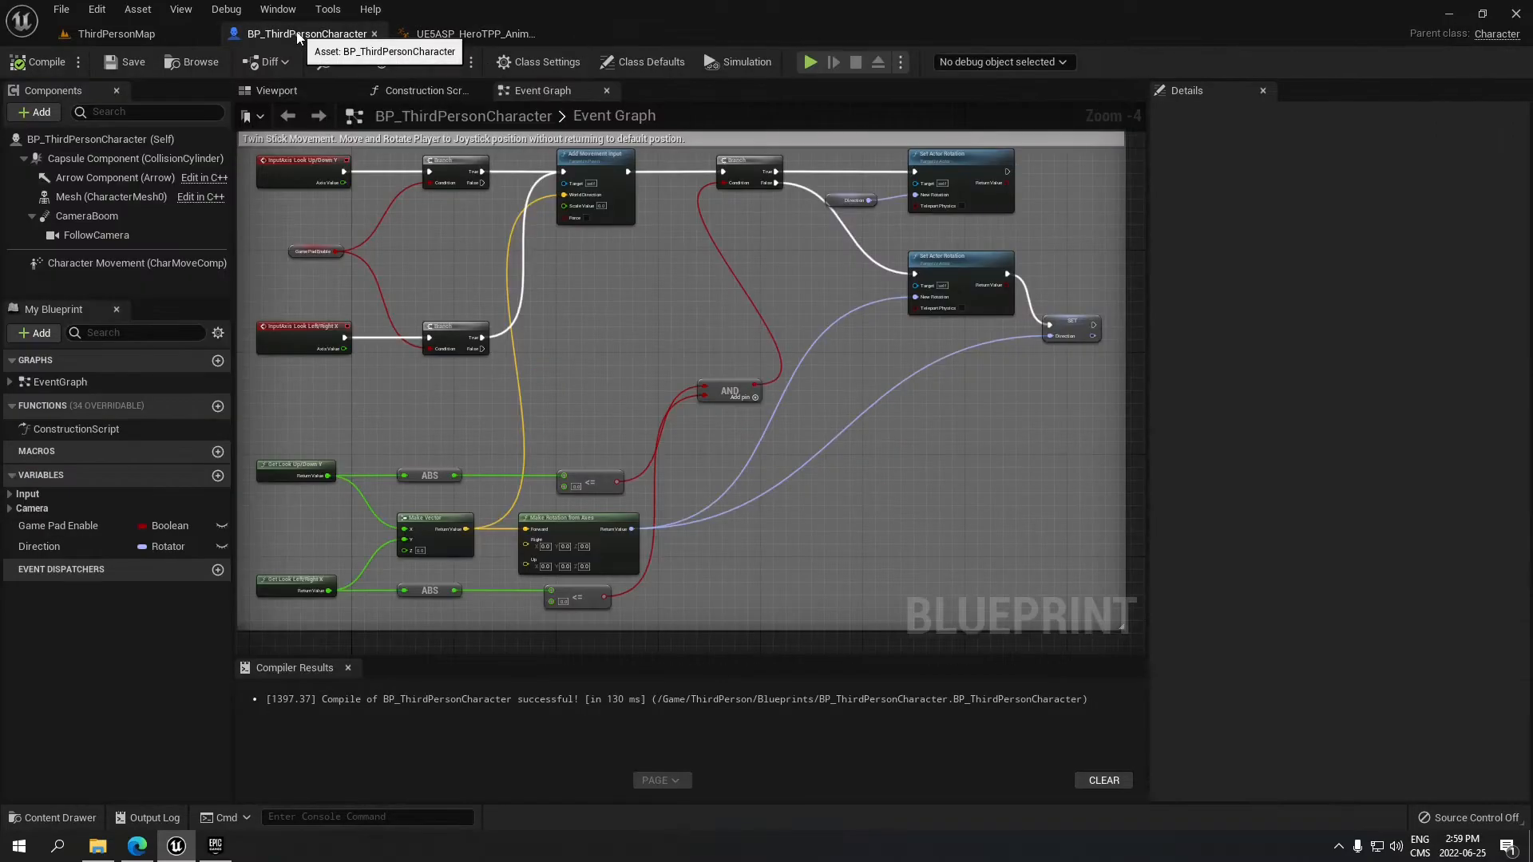
click(306, 92)
click(114, 195)
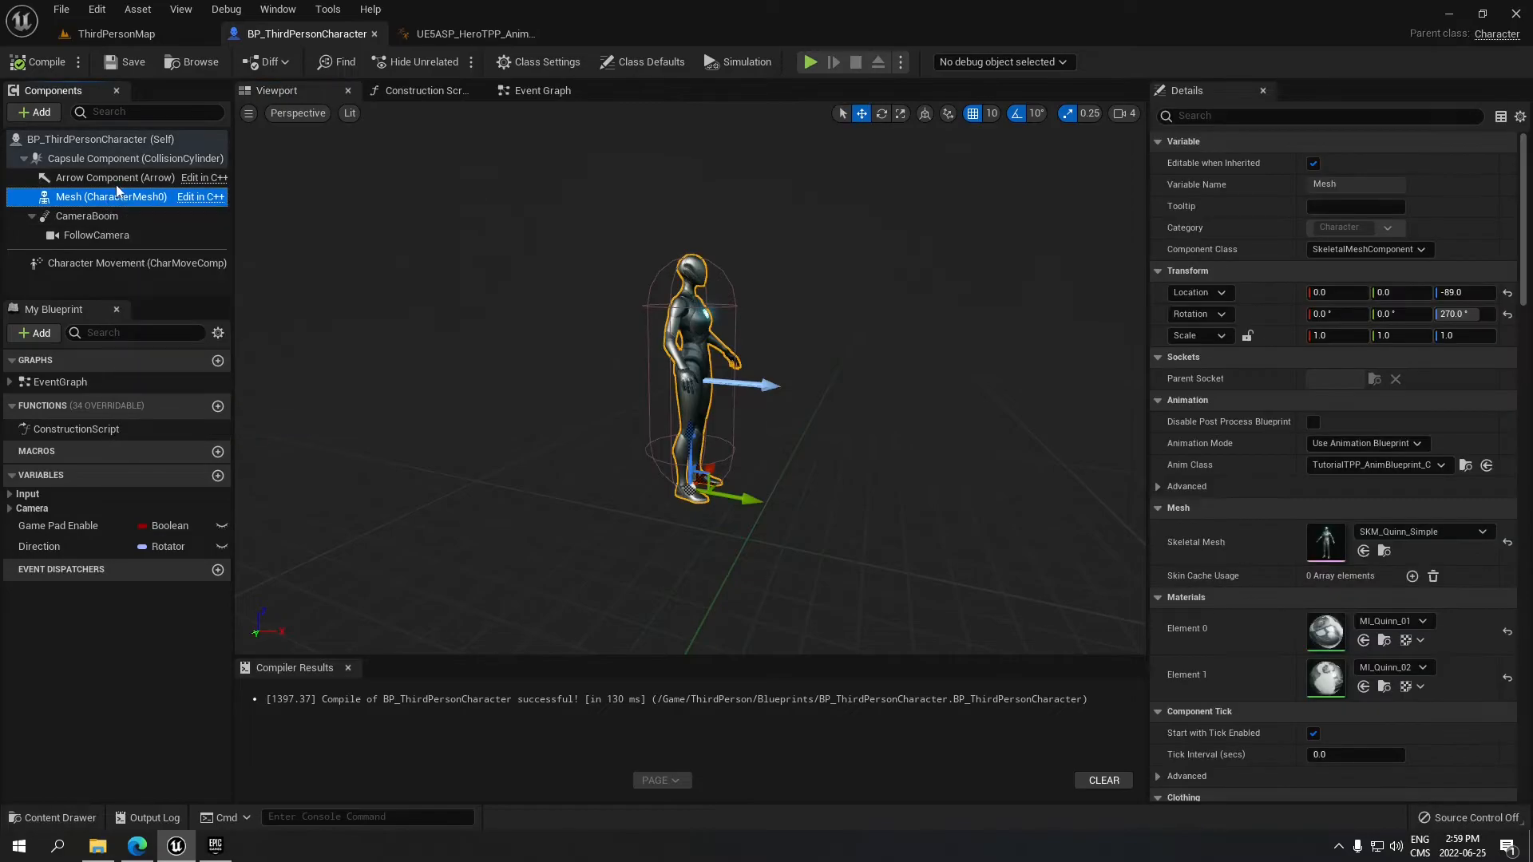
click(1441, 466)
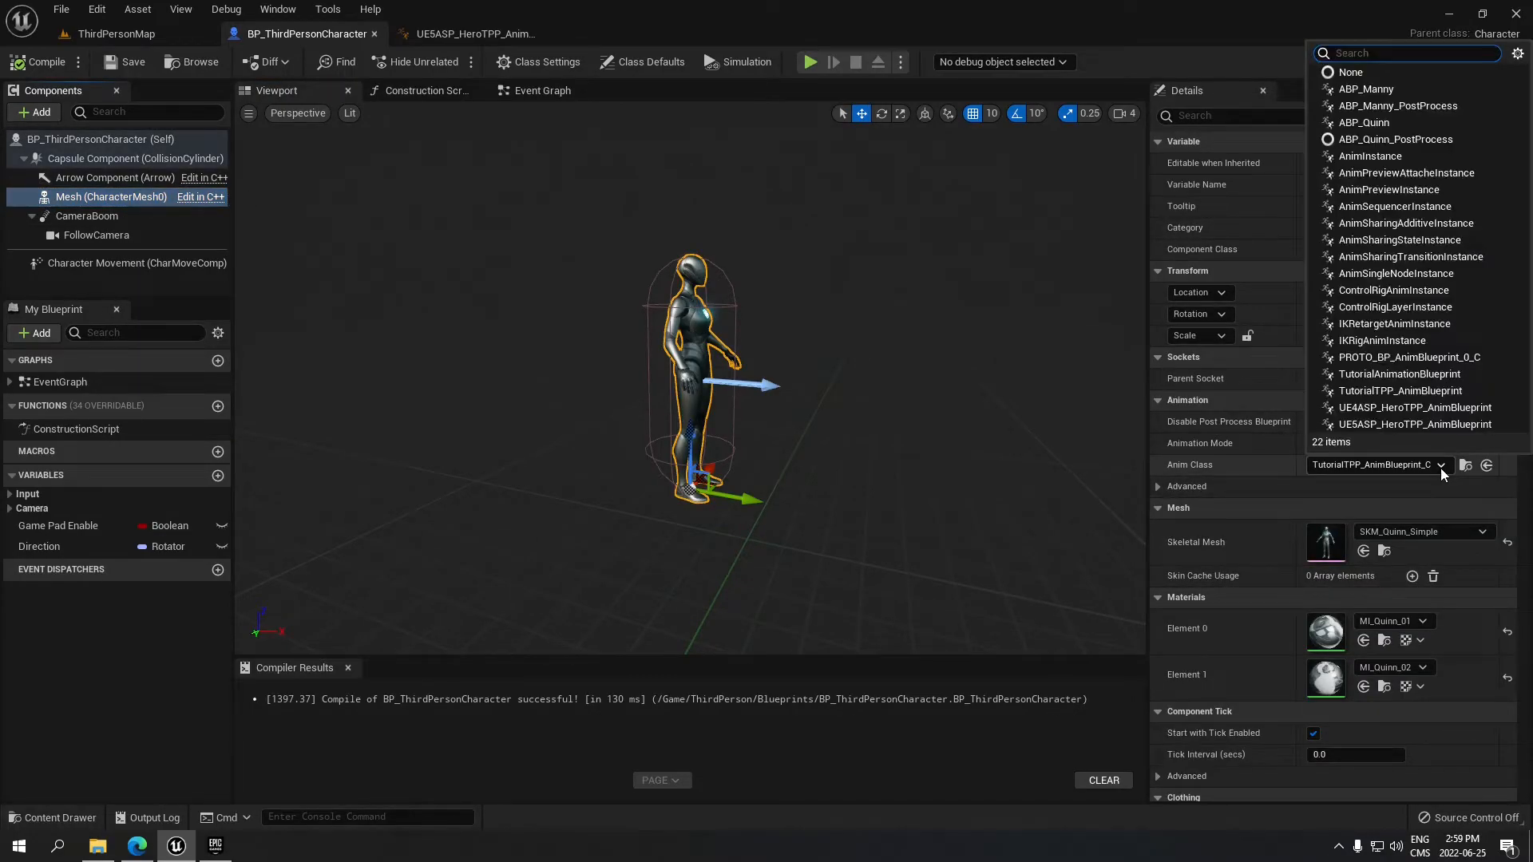
click(1412, 424)
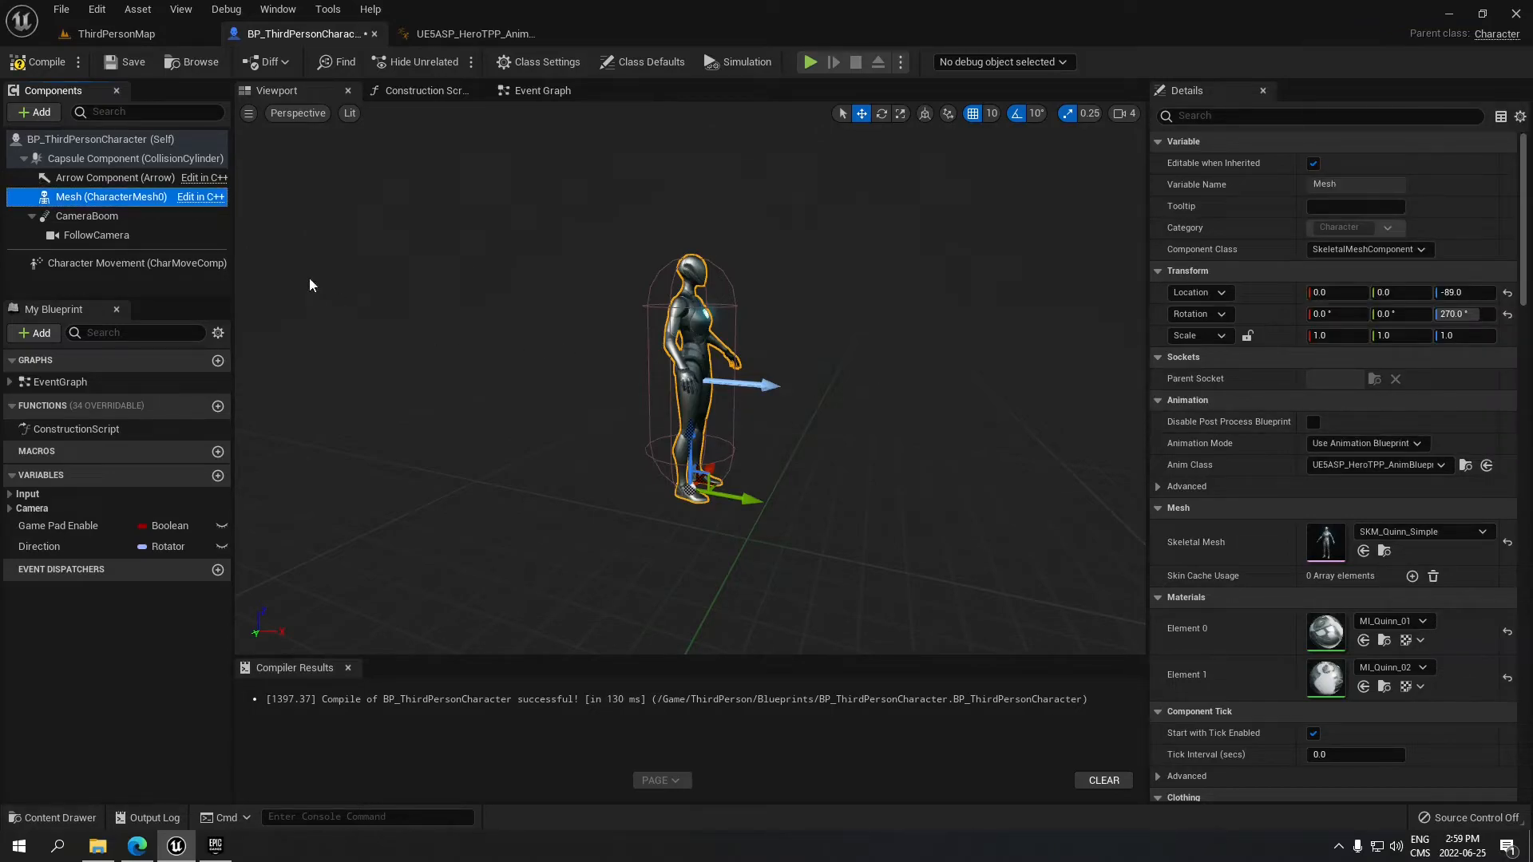
click(39, 69)
click(126, 63)
- Play ThirdPersonMap and move the character around to test the rifle animations
click(139, 35)
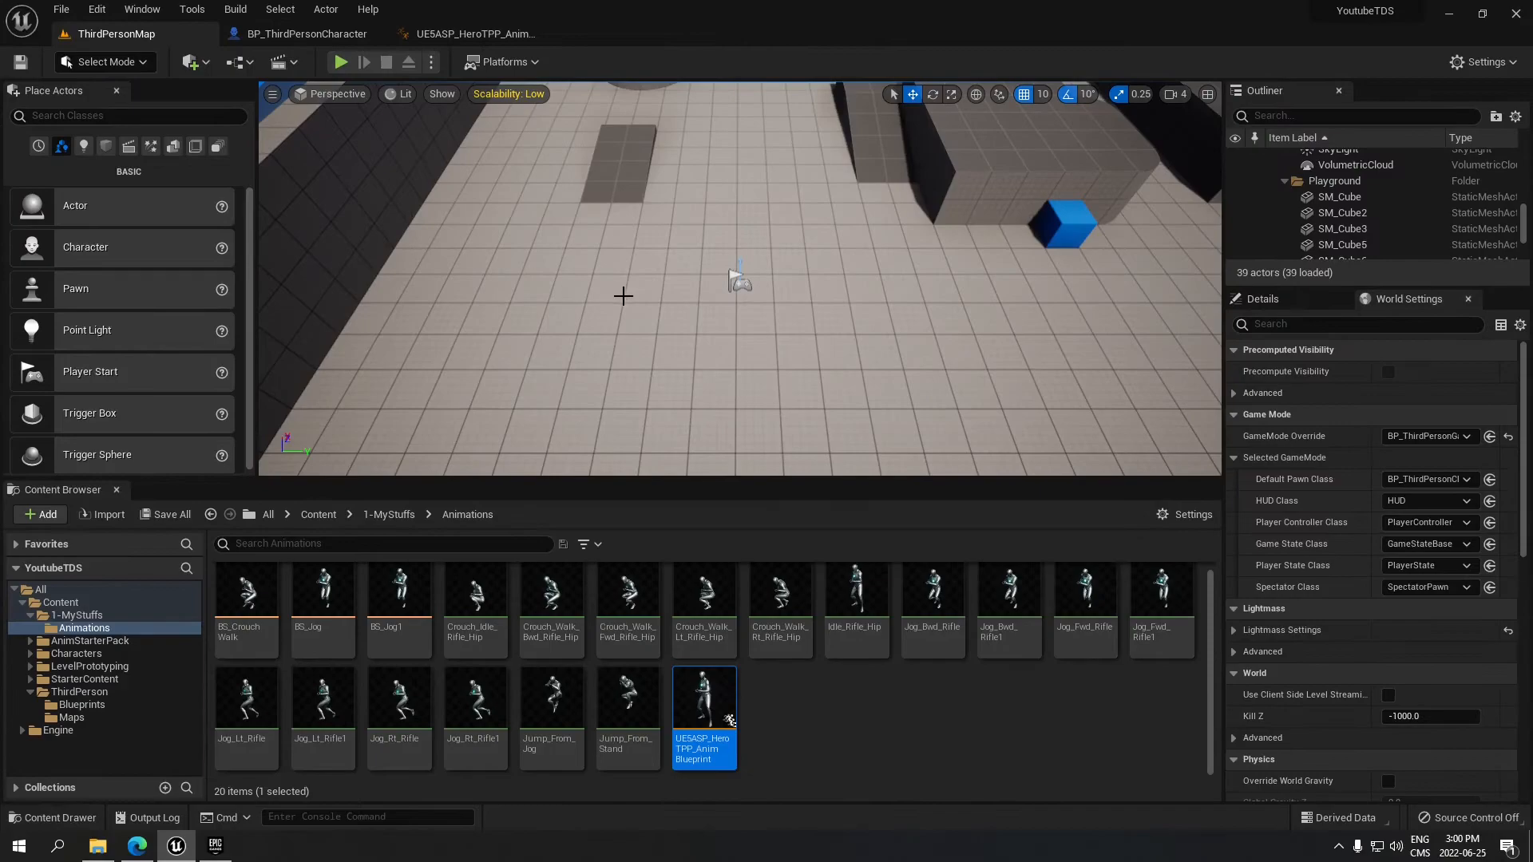
click(340, 62)
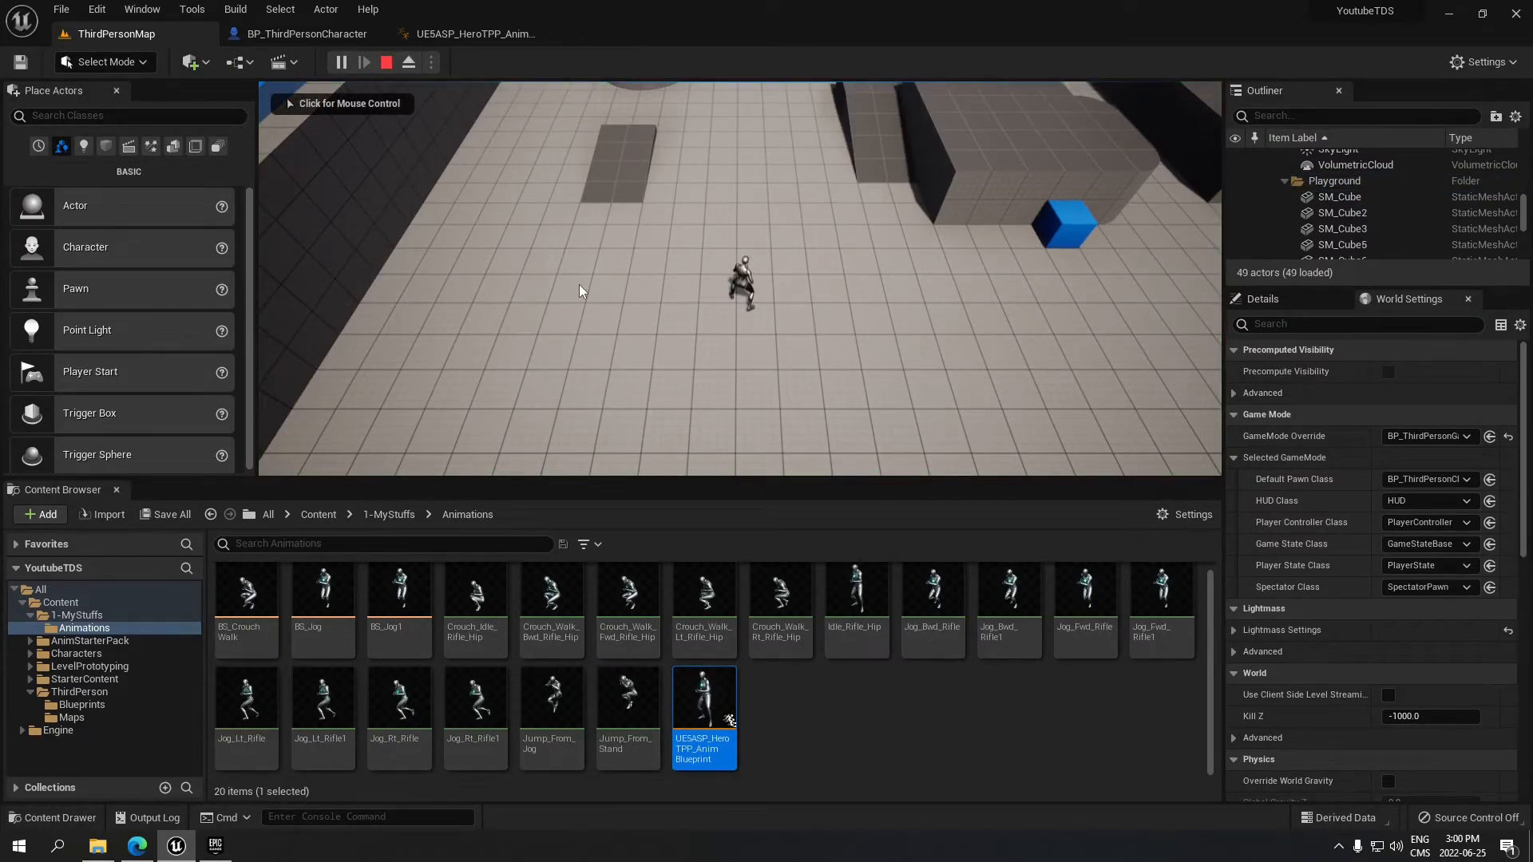
click(578, 284)
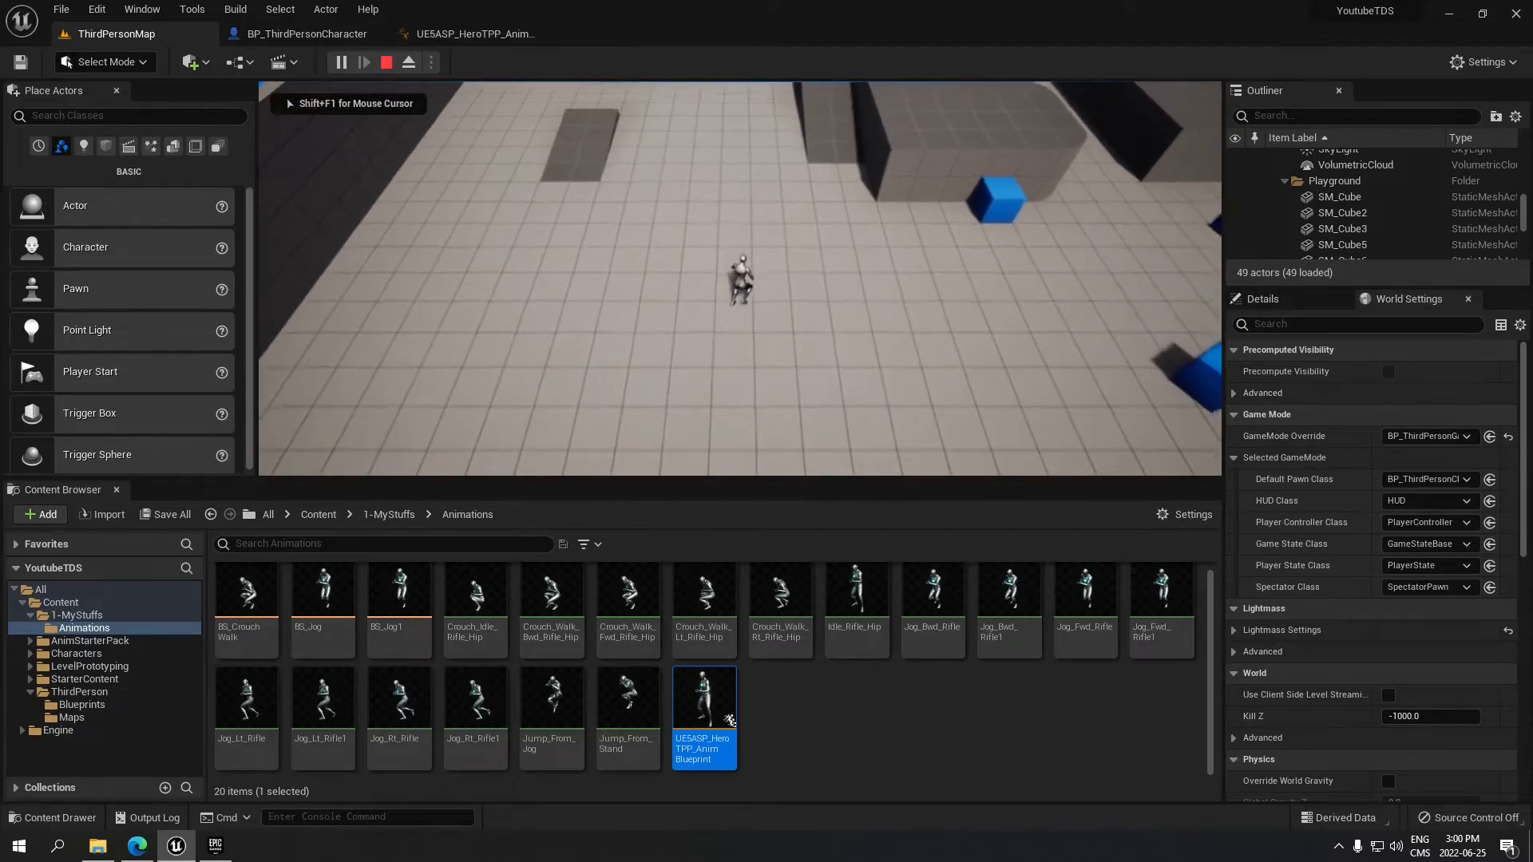
key(w)
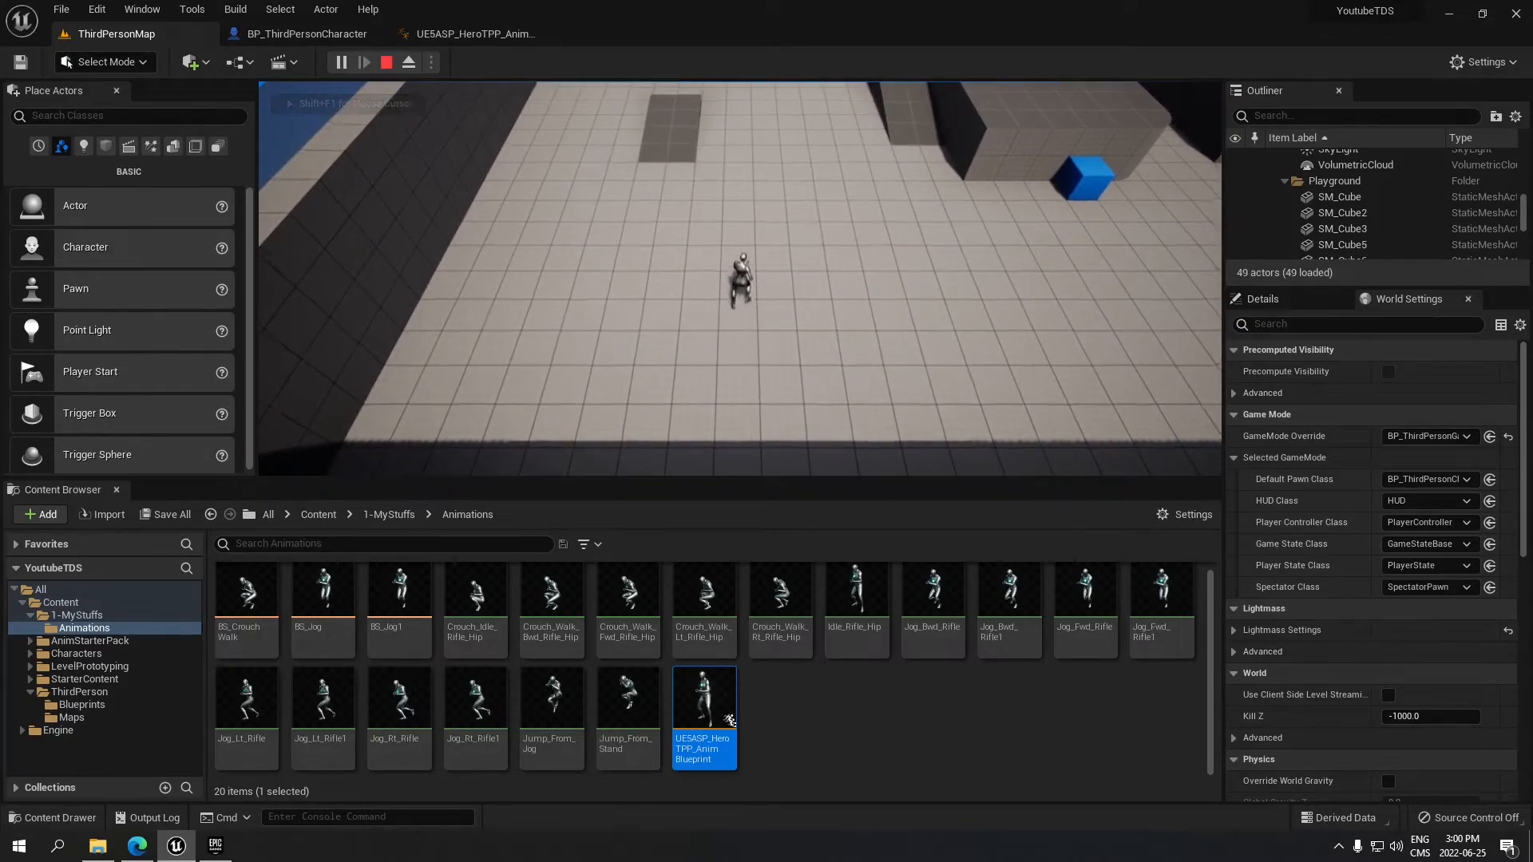